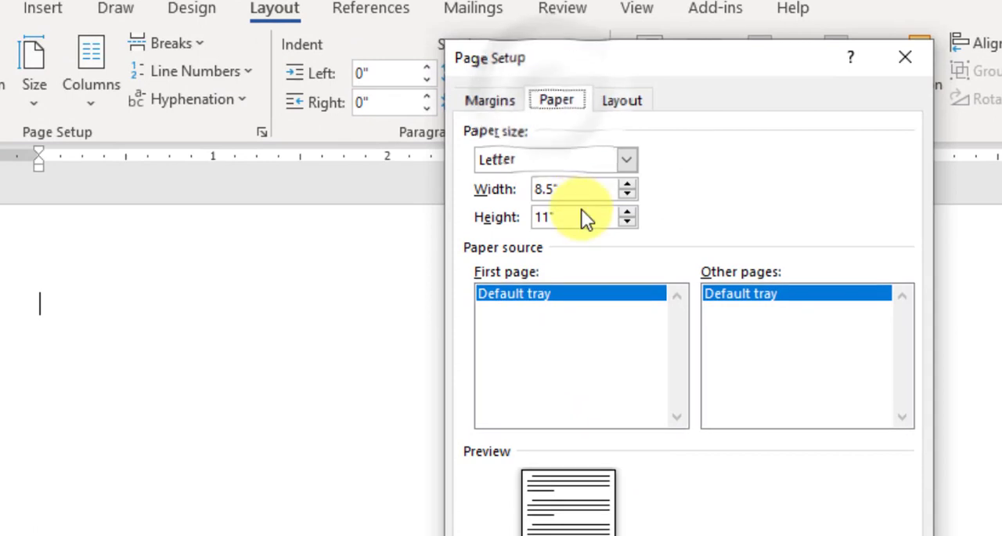
Set the document's paper size to A4.
left_click(626, 160)
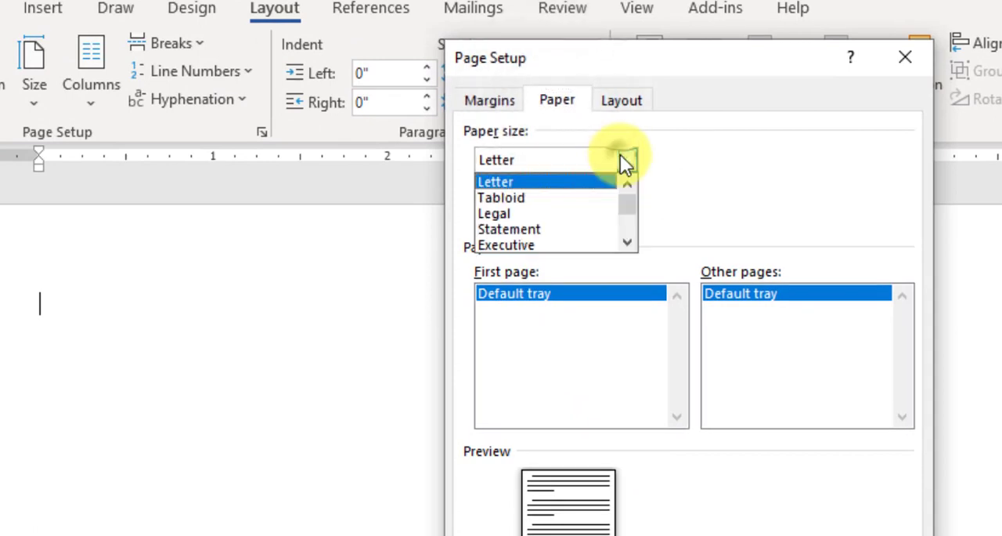
left_click(627, 242)
left_click(627, 241)
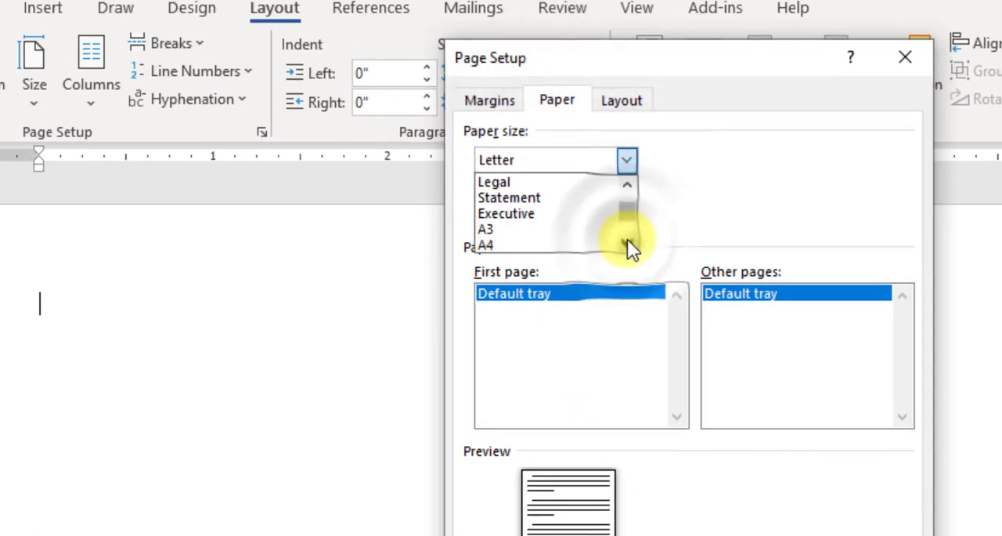
left_click(558, 246)
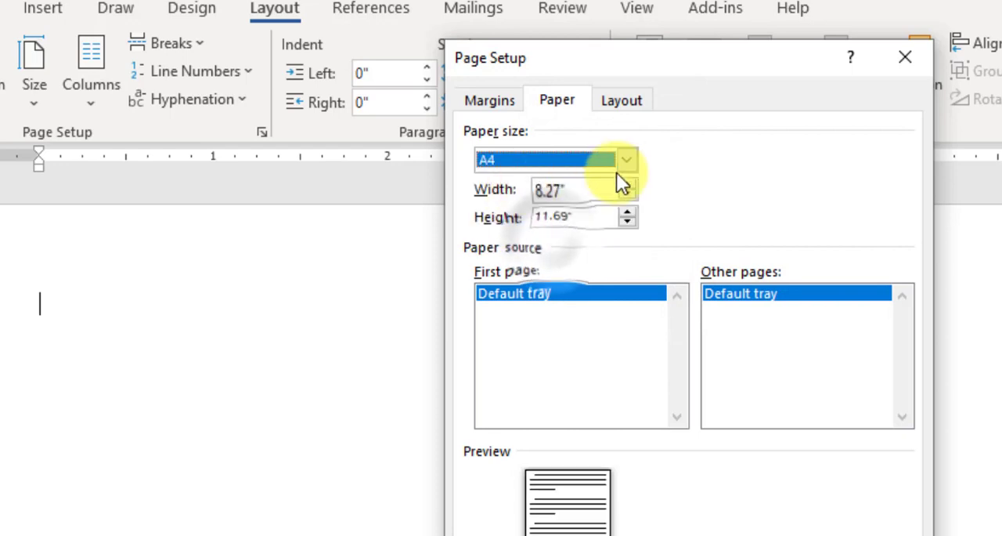
Set the page's top and left margins to 1 inch each.
left_click(492, 100)
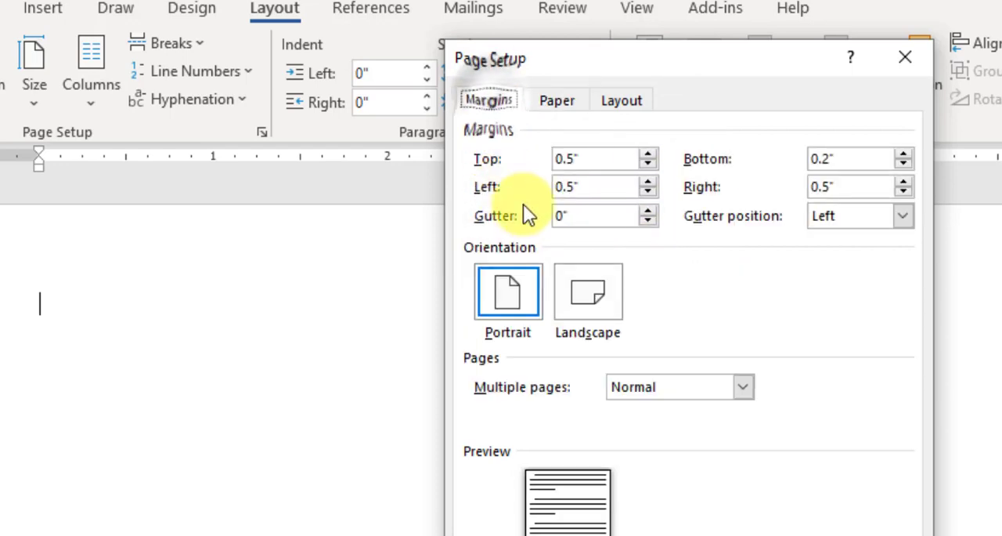
left_click(649, 154)
left_click(649, 155)
left_click(648, 154)
left_click(648, 154)
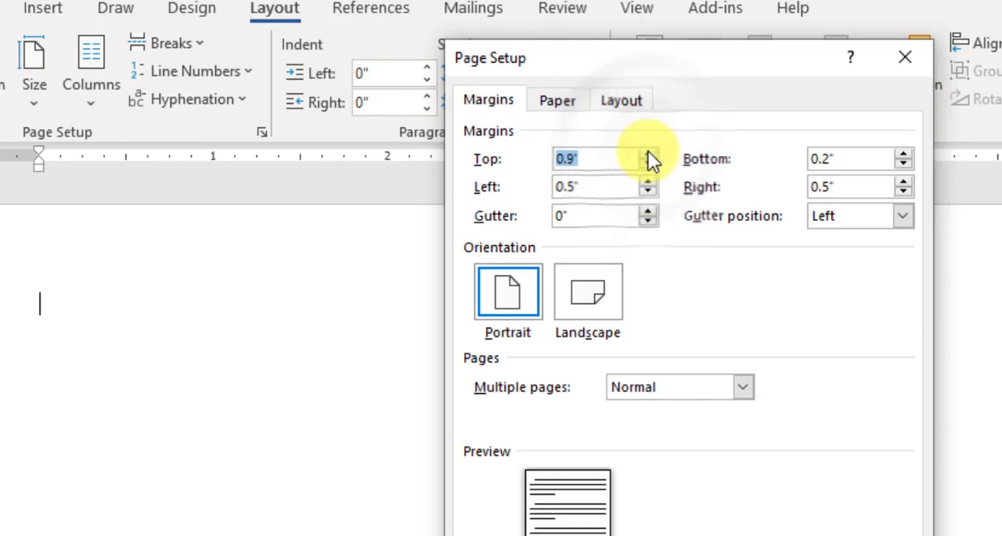
left_click(648, 154)
left_click(648, 181)
left_click(648, 182)
left_click(648, 182)
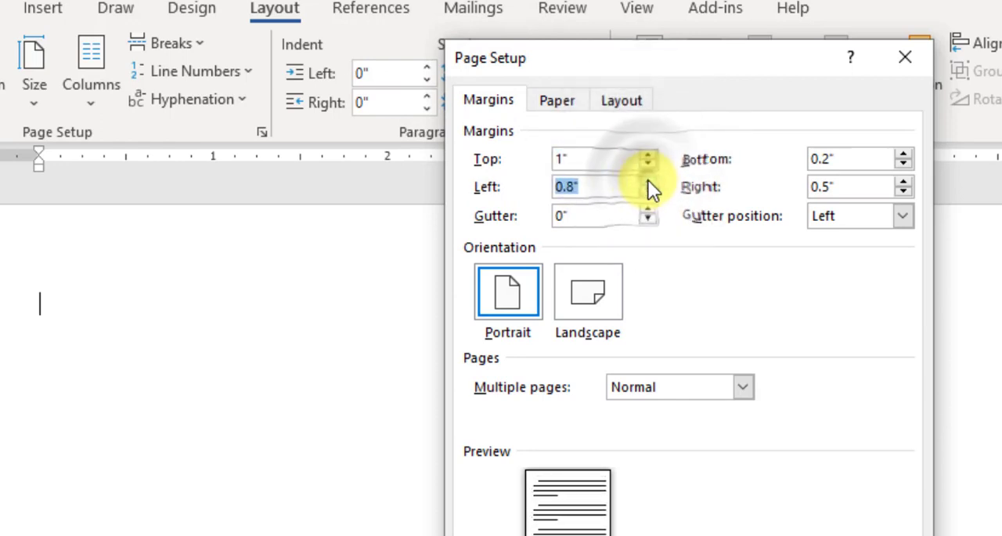
left_click(648, 181)
left_click(648, 182)
Set the right margin to 1 inch, increase the bottom margin, and apply the page setup to the whole document.
left_click(903, 182)
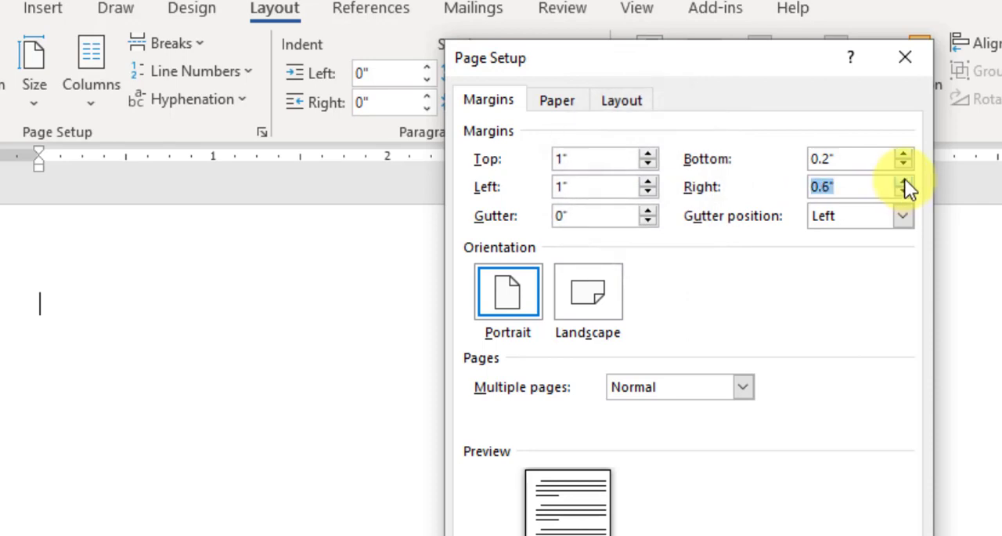
left_click(904, 181)
left_click(904, 182)
left_click(904, 181)
left_click(904, 181)
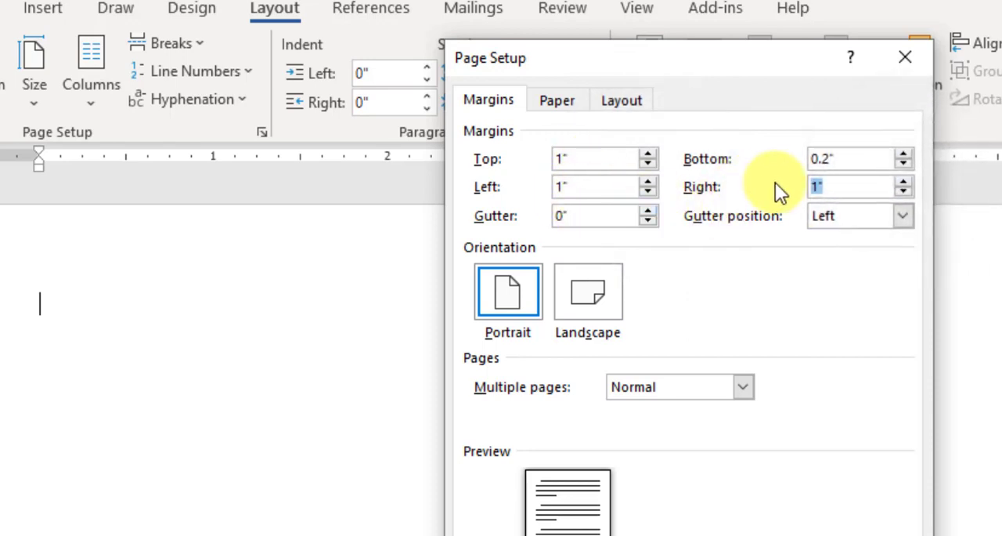
left_click(904, 155)
left_click(905, 155)
left_click(905, 155)
left_click(904, 155)
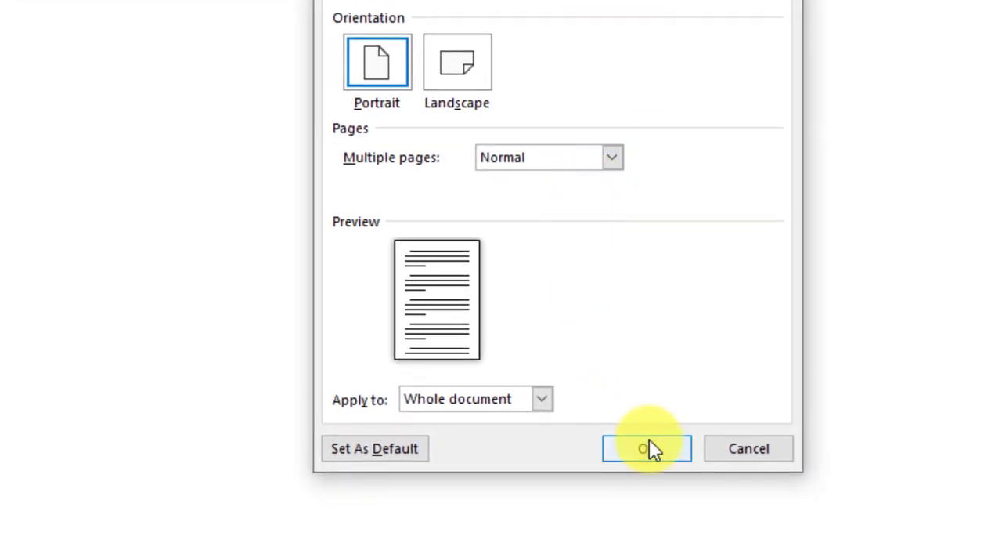
left_click(649, 451)
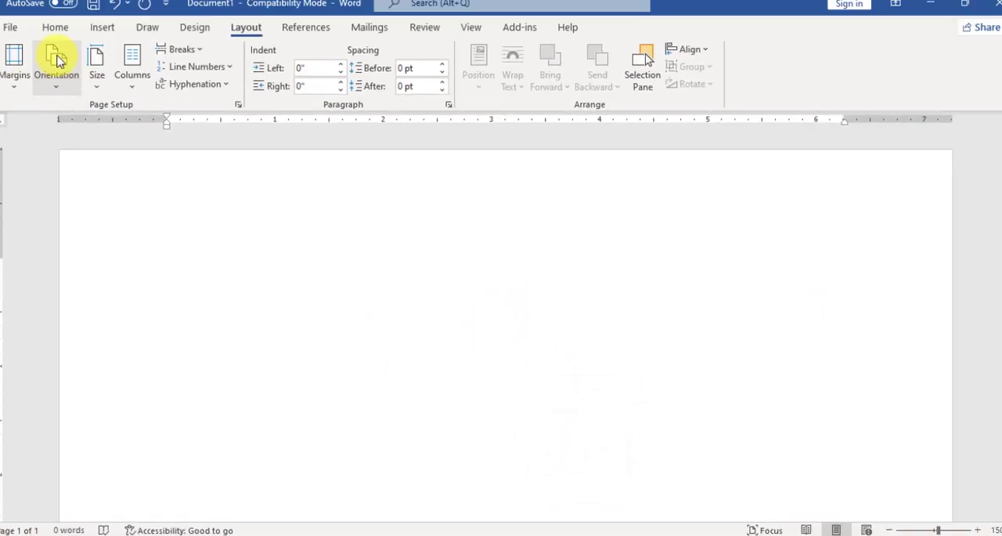
Set the text font to SutonnyMJ at size 12.
left_click(86, 50)
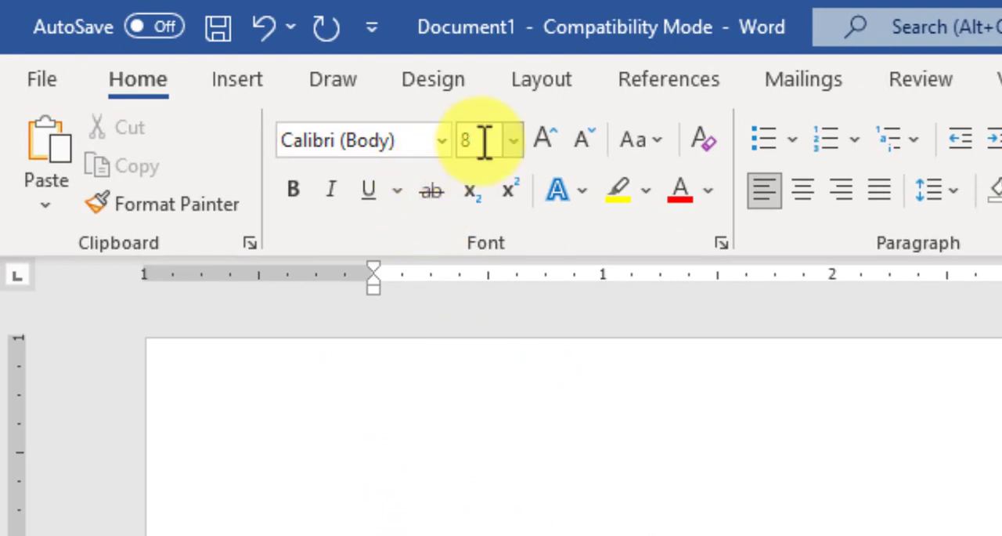
left_click(513, 141)
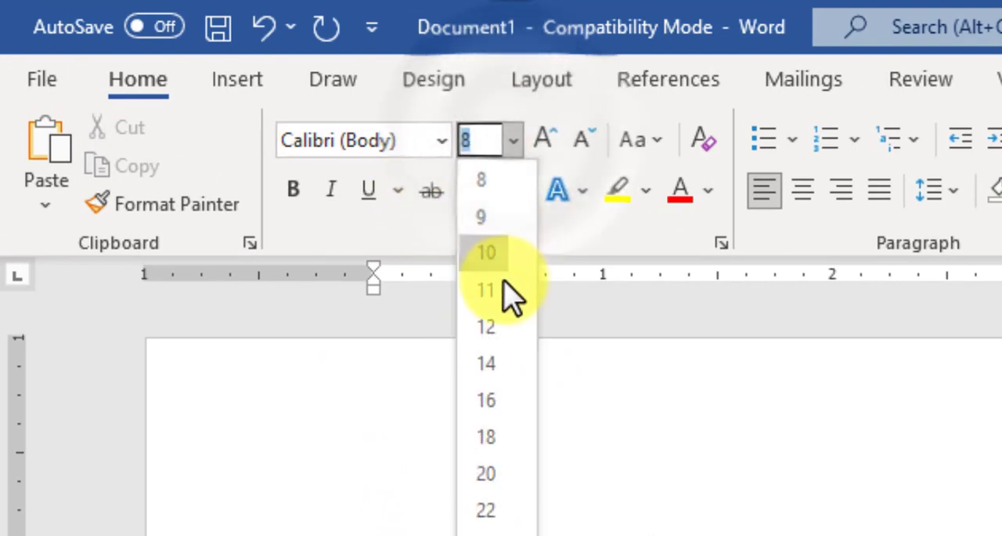
left_click(487, 326)
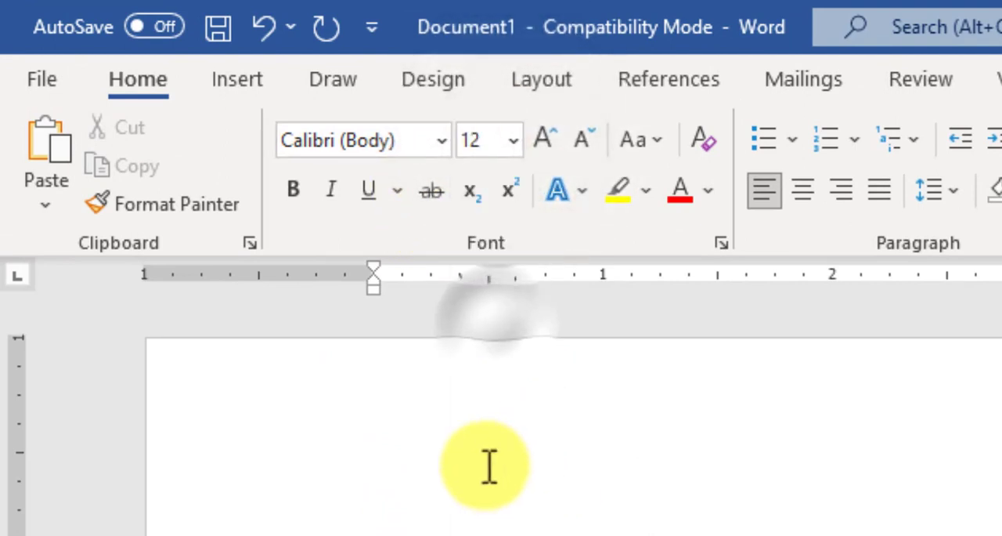
left_click(420, 139)
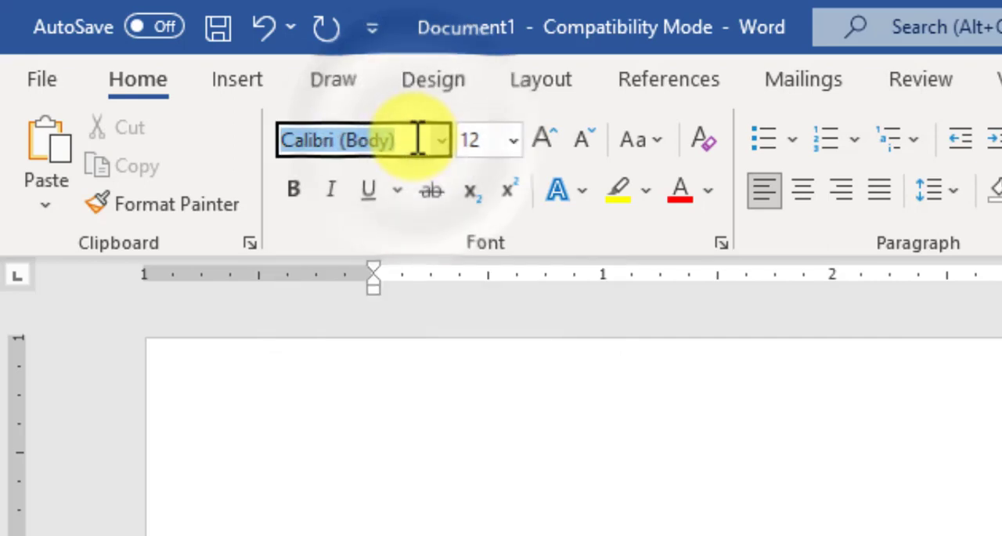
type("YR")
key("BackSpace")
key("BackSpace")
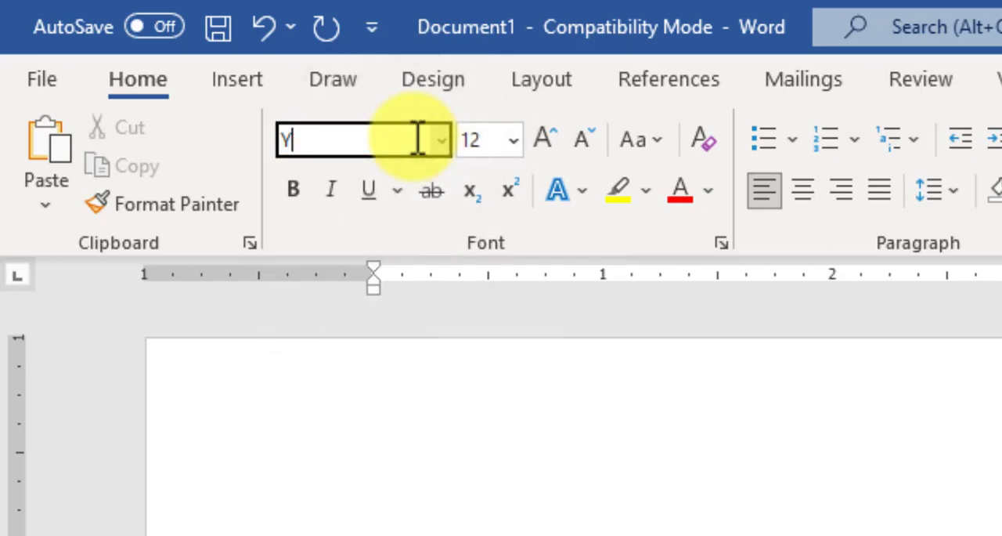
type("SutonnyMJ")
key("Return")
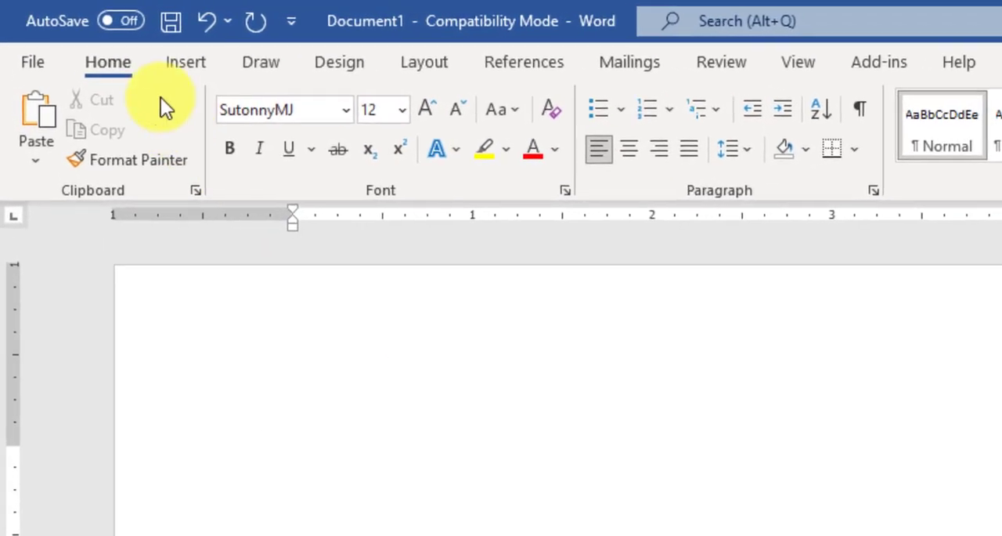
Insert a table with one column and one row at the start of the page.
left_click(184, 62)
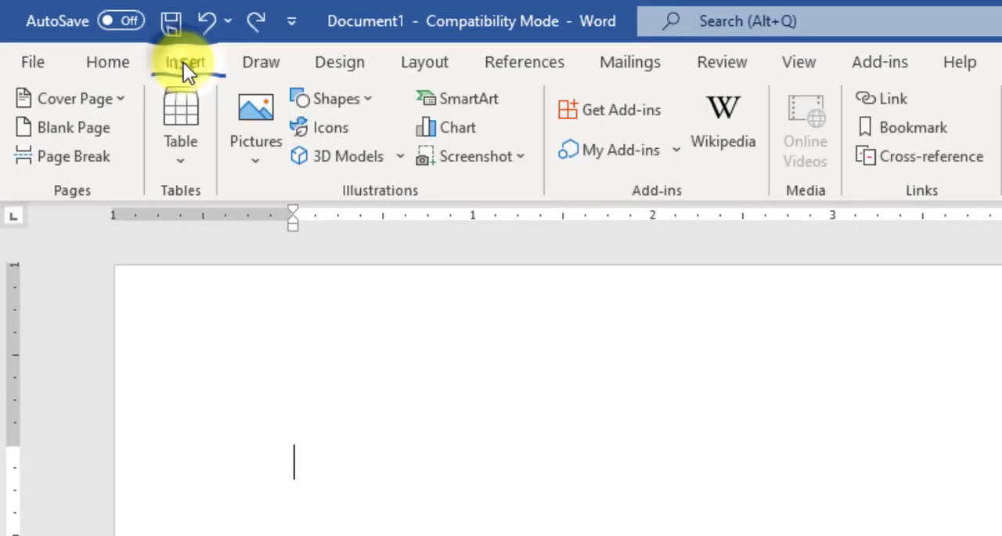
left_click(178, 129)
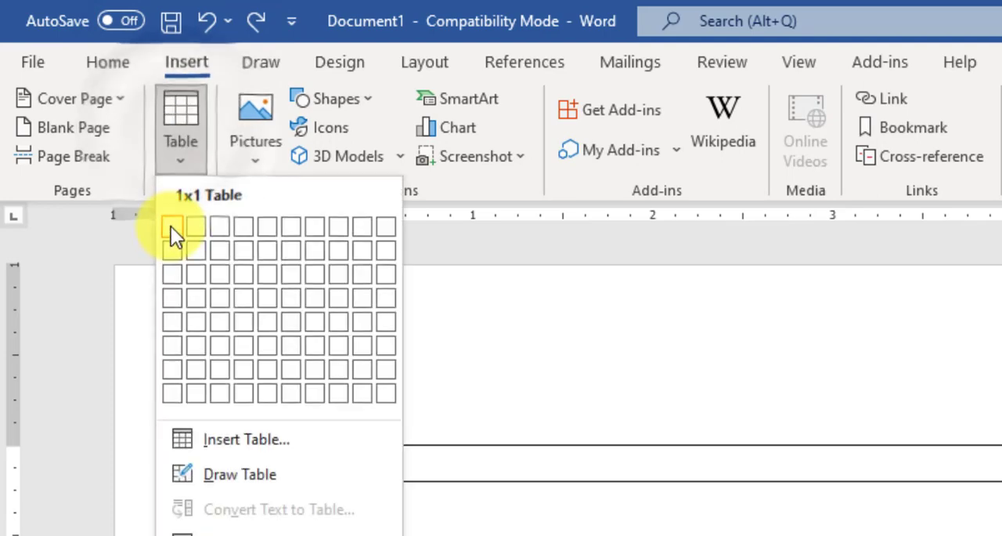
left_click(171, 226)
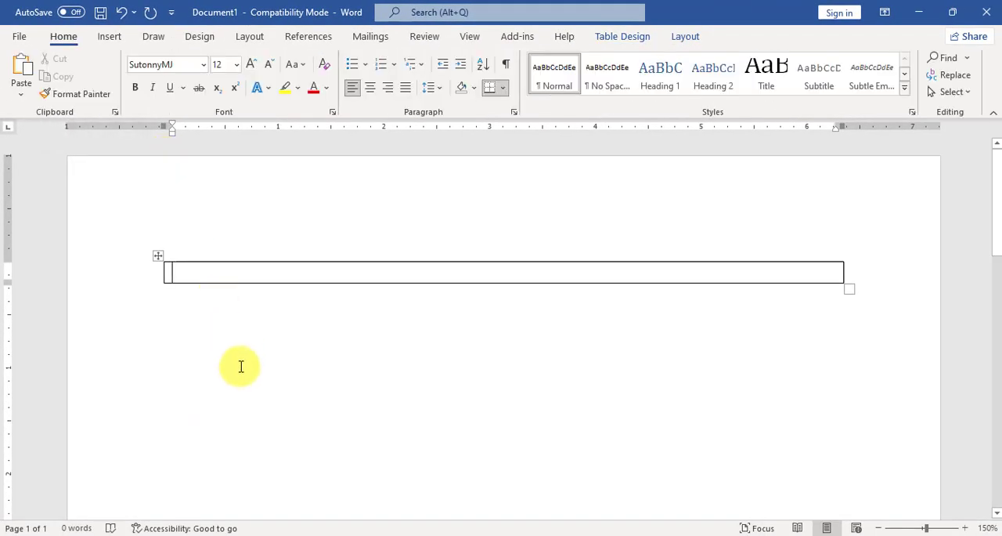
Switch to Bangla input and enter "গণপ্রজাতন্ত্রী বাংলাদেশ সরকার" as the first line of the table cell.
key("ctrl+alt+b")
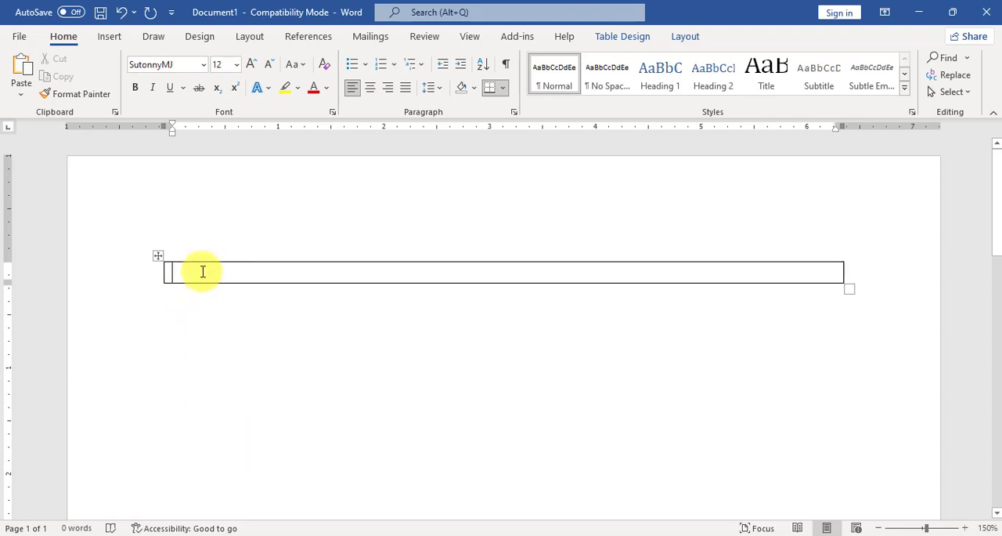
type("শণপ্র")
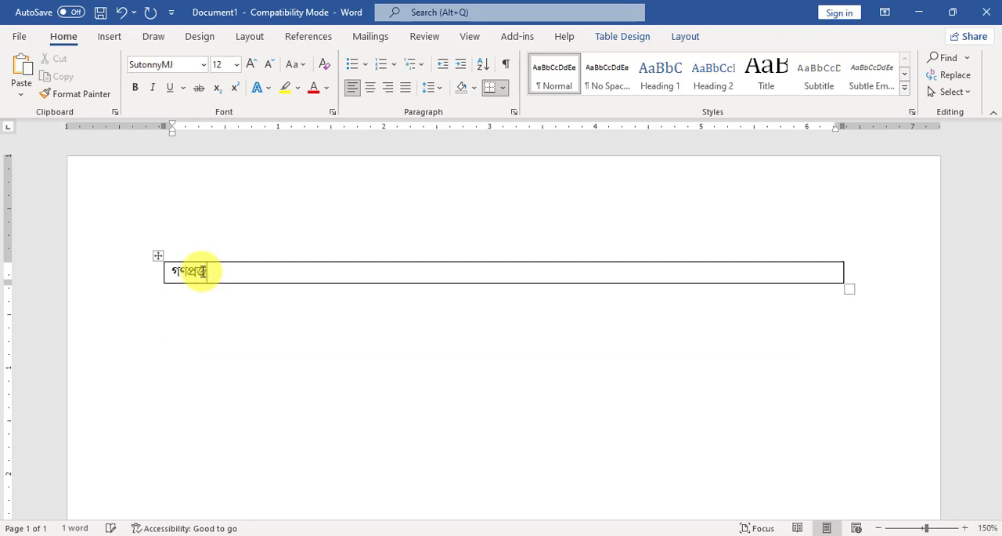
type("জাতন্ত্রী ব")
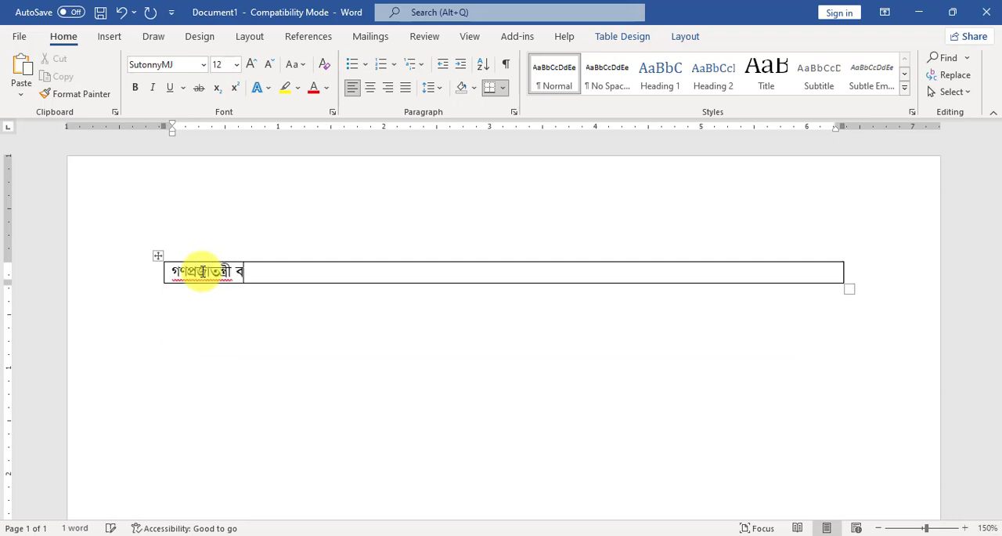
type("াংলাদেশ ")
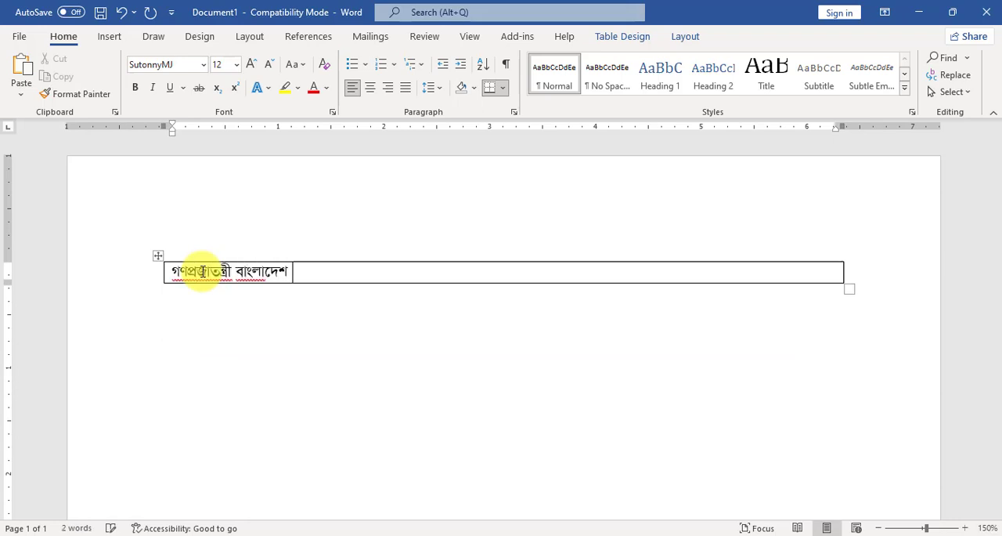
type("সরকার")
key("Return")
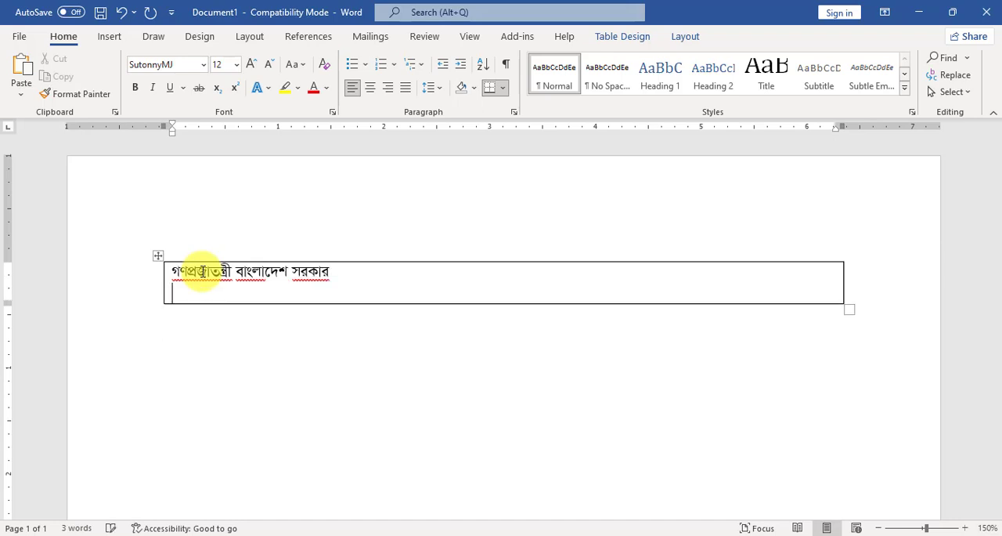
Paste the copied office lines from "উপপরিচালকের কার্যালয়" to "ঢাকা জেলা", end them with "।", and add a line containing "০".
type("উপপরিচালকের কার্যালয় সংশ্লিষ্ট দপ্তর ঢাকা জেলা")
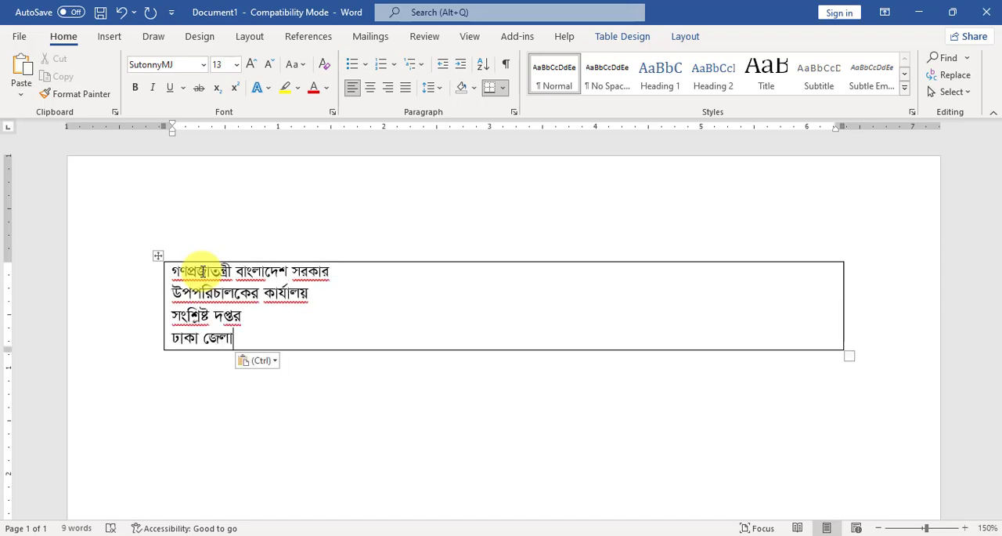
type("।")
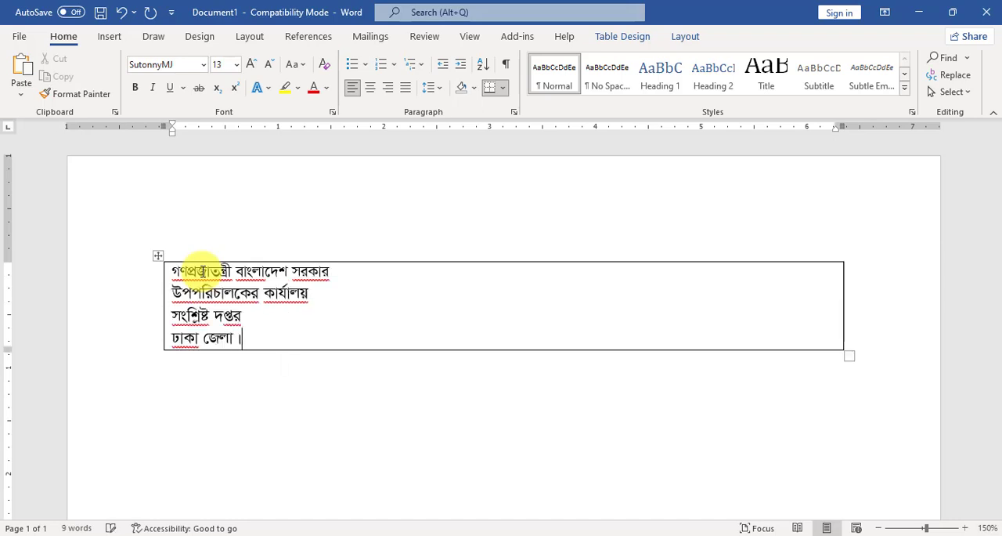
key("Return")
type("০")
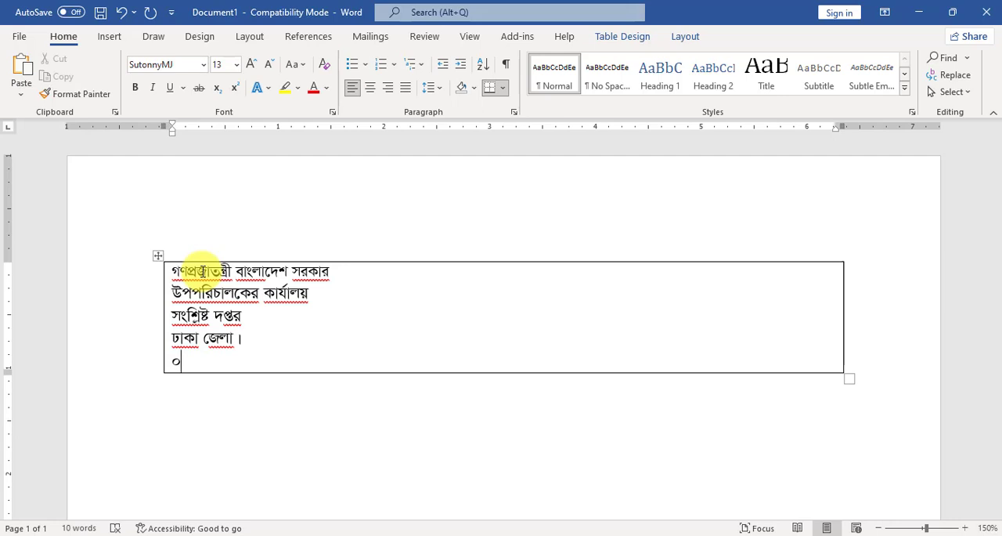
Add two rows below the heading cell and split the first new row into 2 columns and 1 row.
scroll(264, 353, "down", 1)
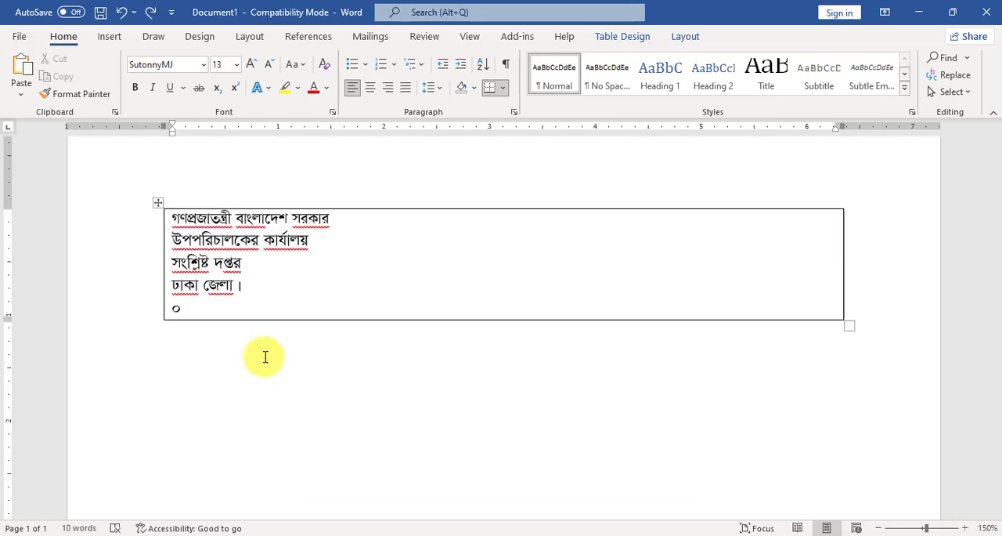
key("Tab")
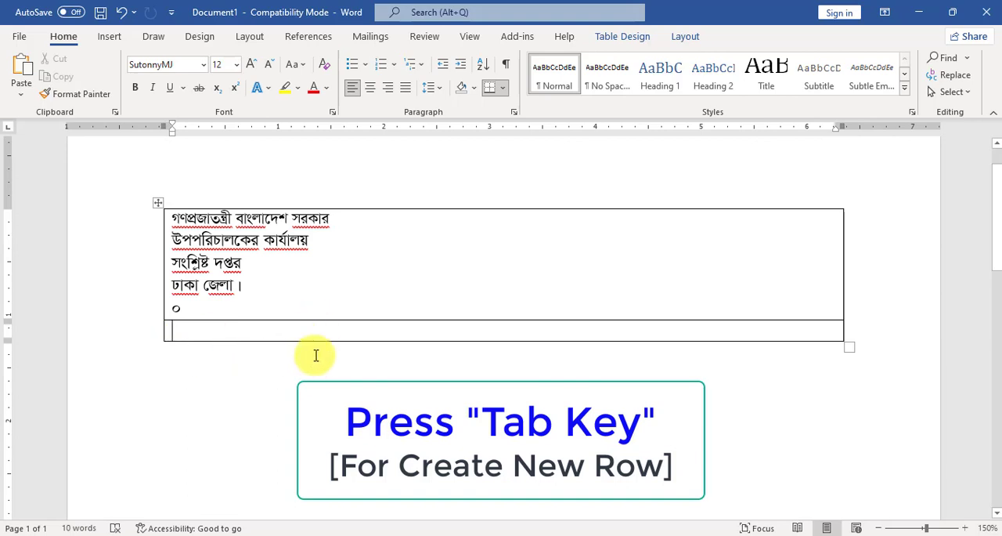
key("Tab")
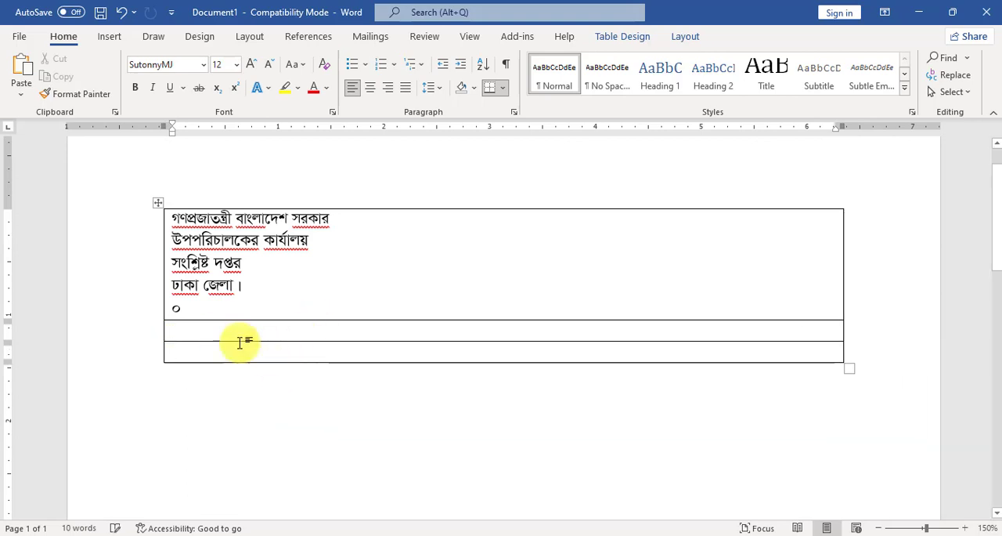
left_click(201, 334)
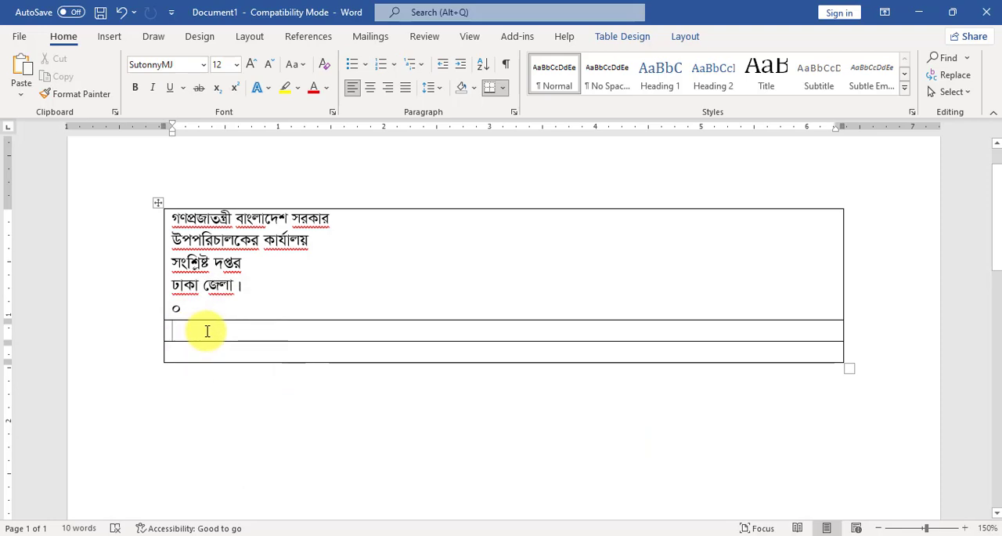
right_click(207, 331)
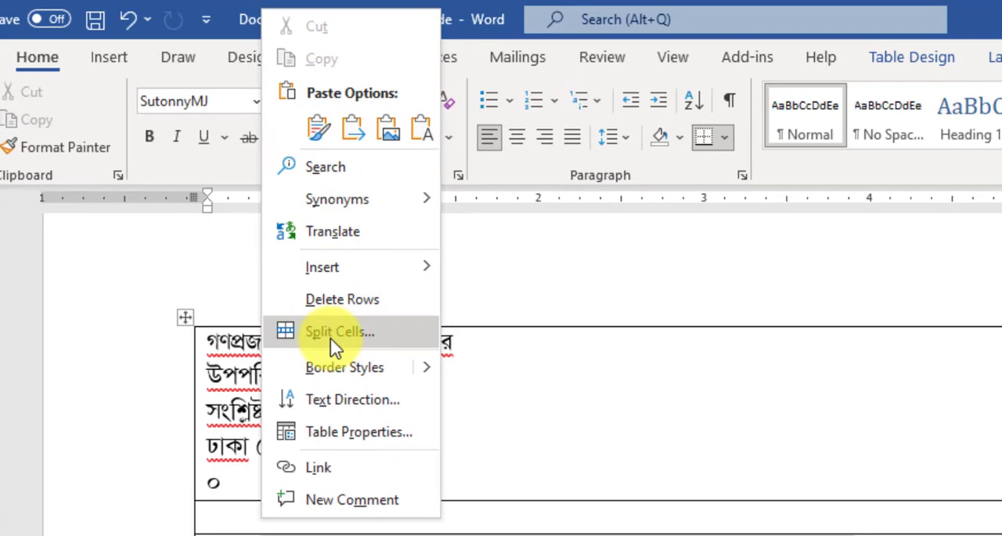
left_click(335, 337)
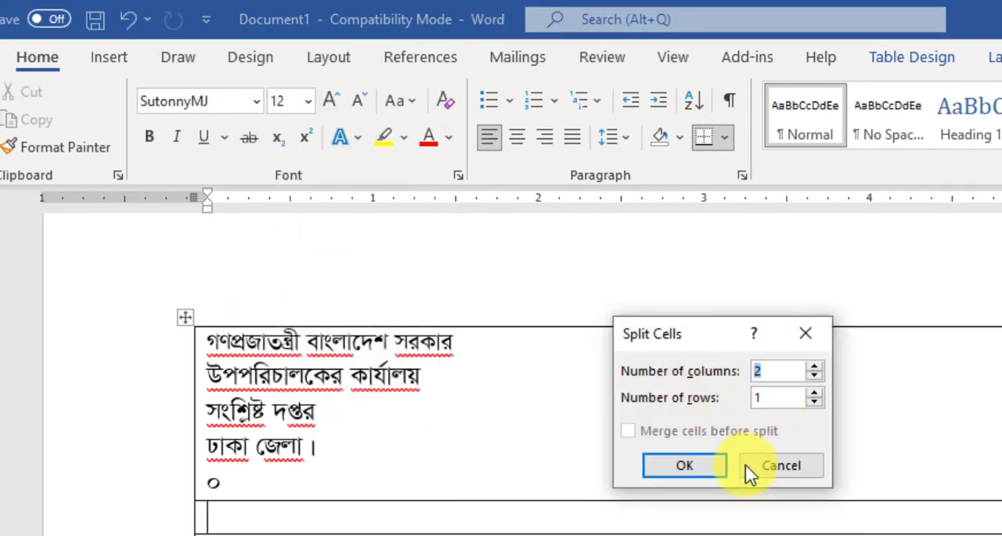
left_click(675, 464)
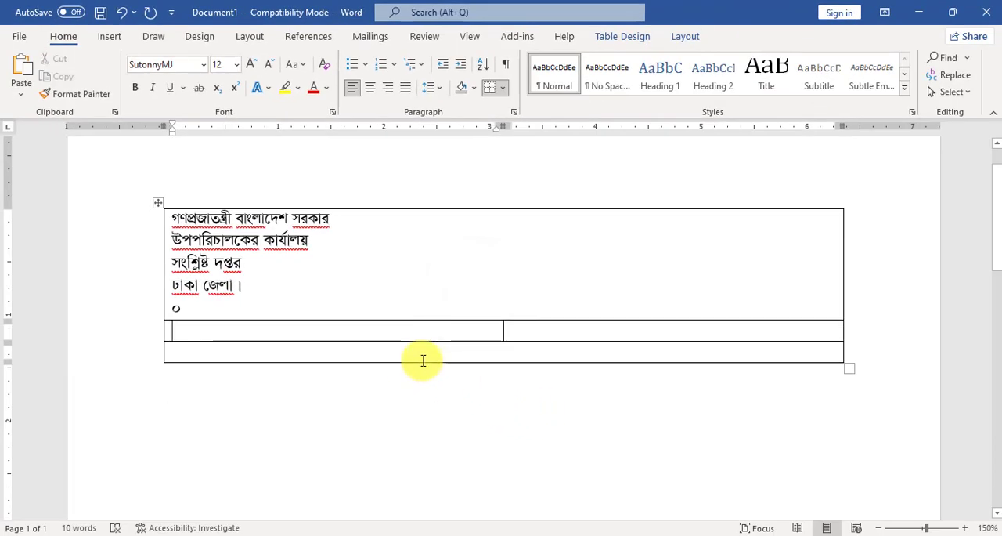
Enter the memo number line "স্মারক নং- ০০.০০.০০০০.০০০০.৫৪৪-৪৫" in the first cell of the split row.
type("স")
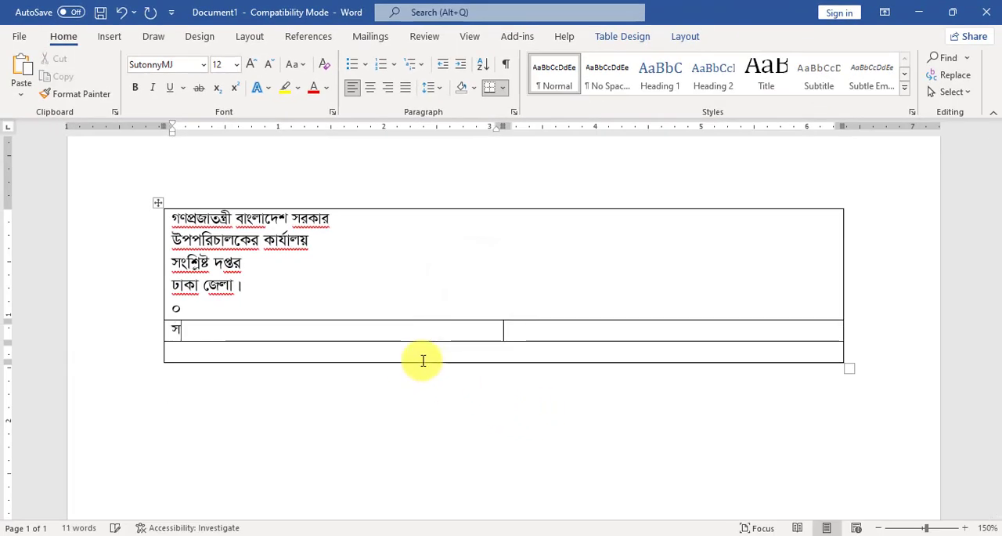
type("্মারক")
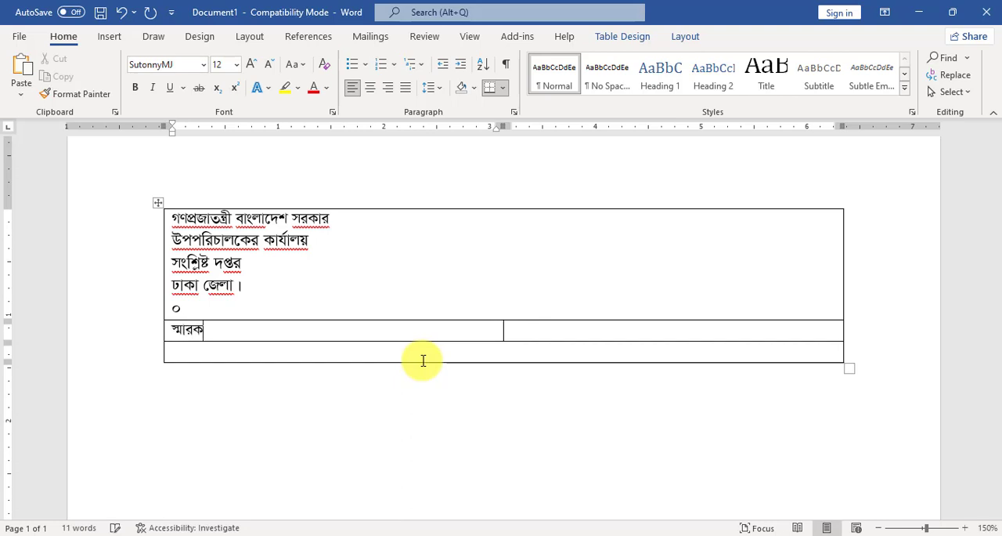
type(" নং- ০০.০০.০০০০.০০০০.৫৪৪-৪৫")
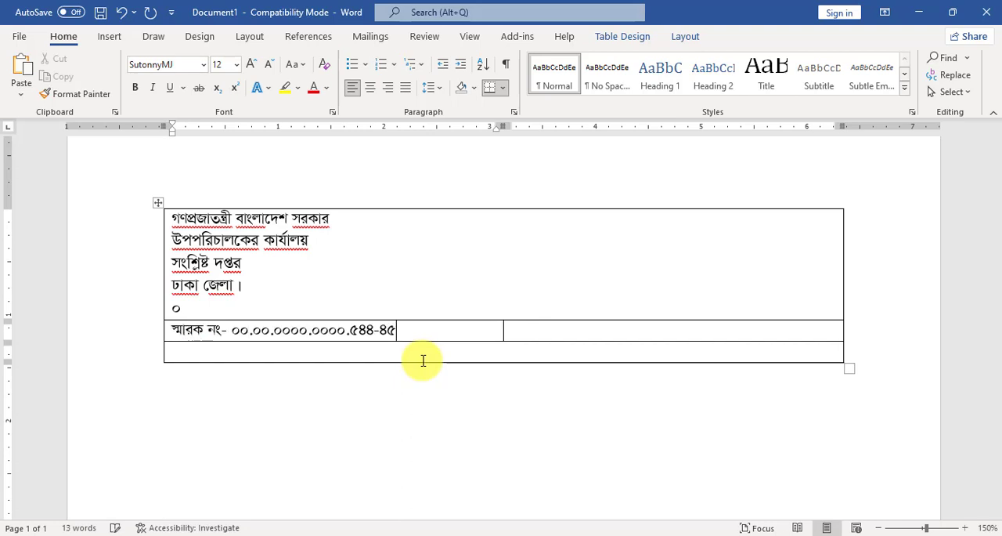
Enter "তারিখ ঃ ৩০/০৯/২০২২ খ্রি." in the second cell of the memo row and right-align it.
key("Tab")
type("তারি")
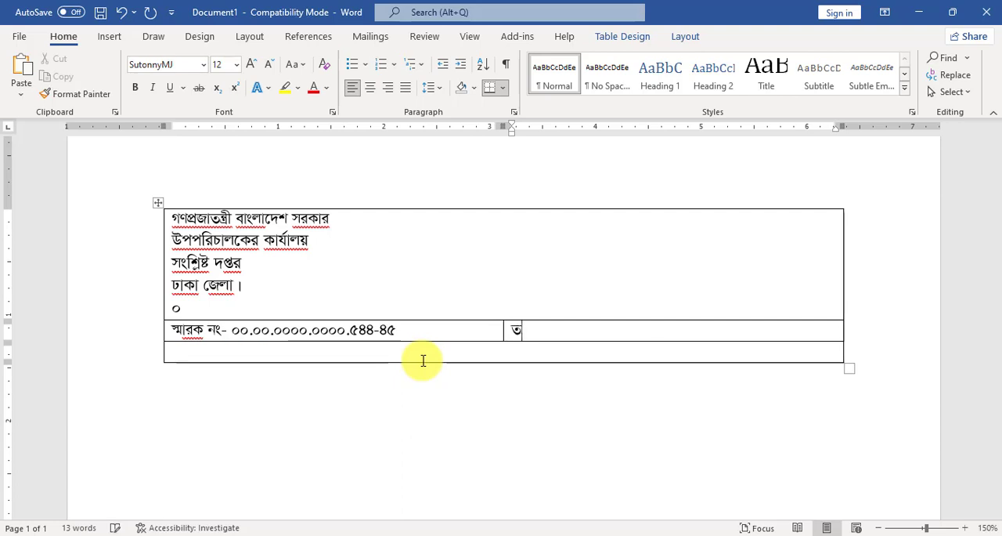
type("খ ")
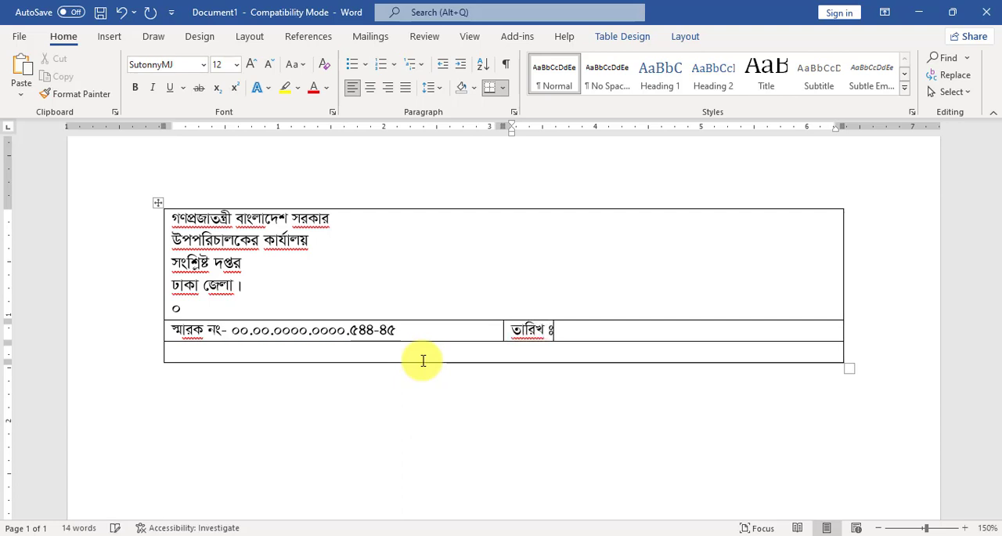
type("ঃ ৩০/০৯/২০২২ খ্রি.")
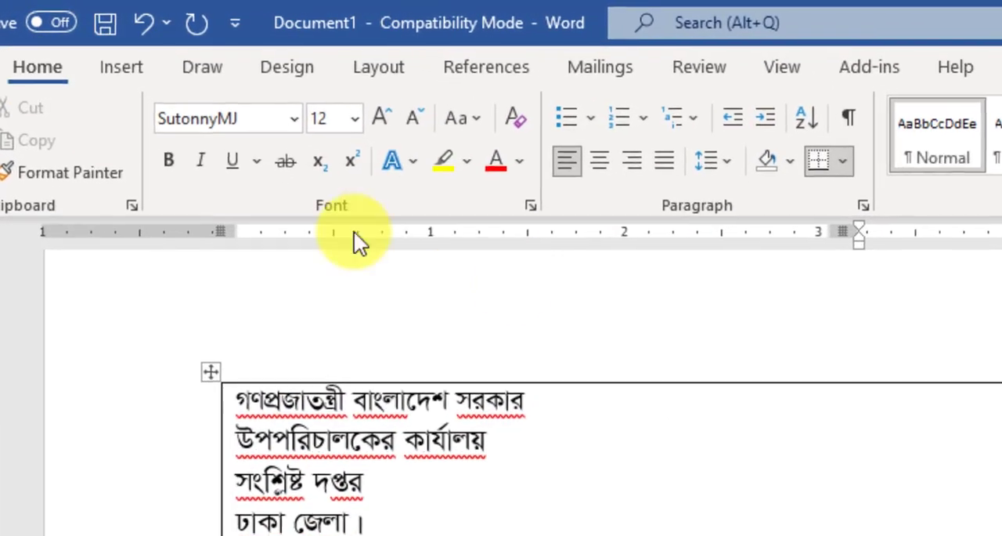
left_click(636, 160)
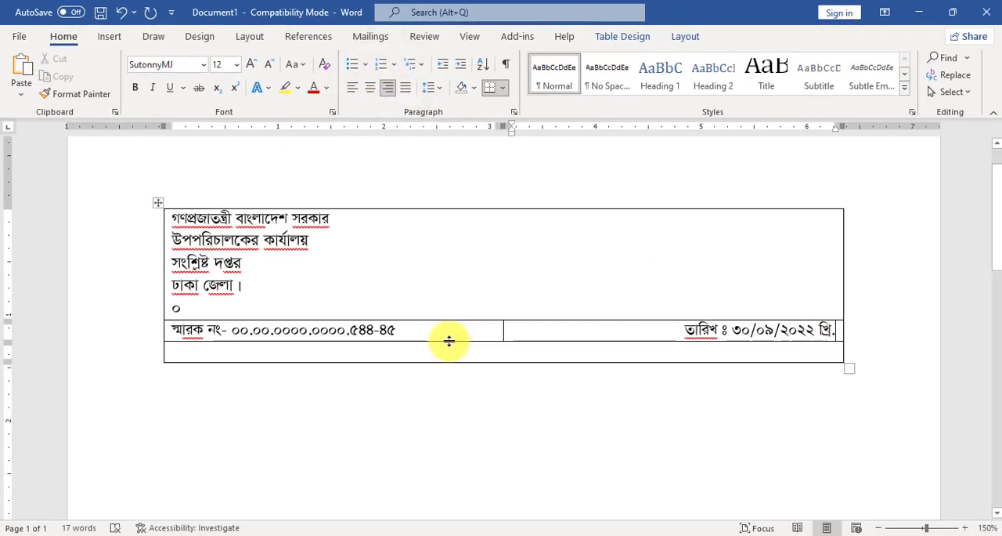
Increase the memo row's height and fill the row below with the subject line "বিষয় ঃ ....... .......... যথাযথ পদক্ষেপ গ্রহন প্রসঙ্গে।".
left_click_drag(449, 341, 443, 369)
left_click(377, 377)
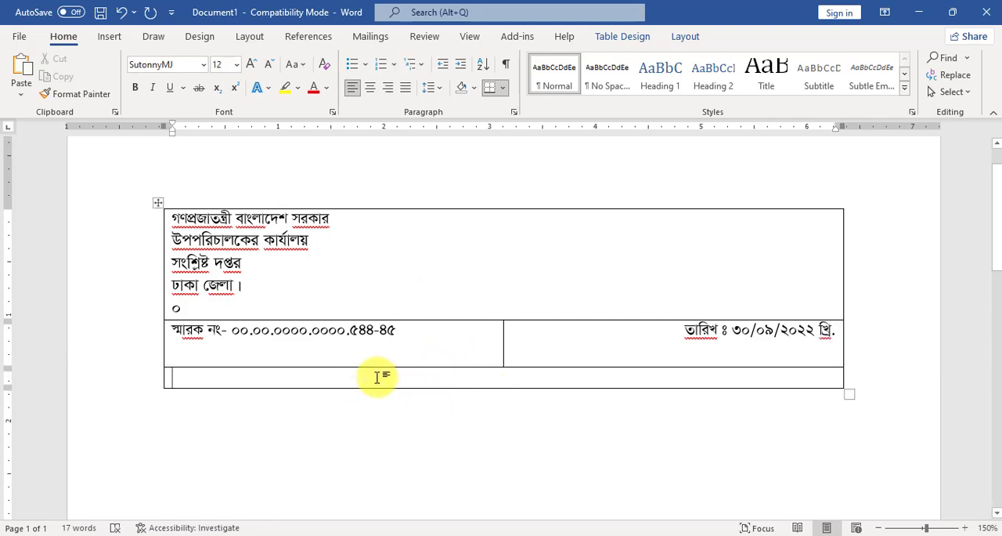
type("বিষয়")
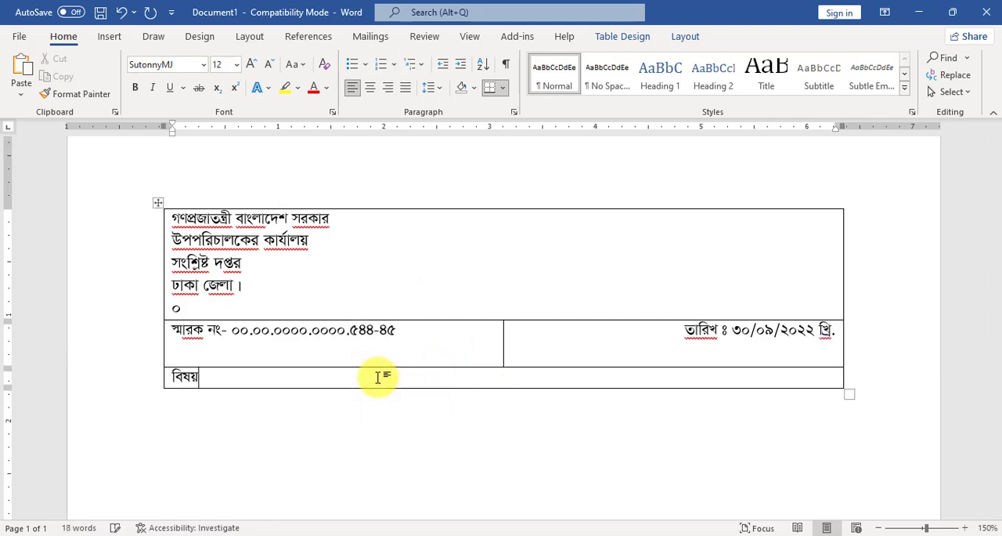
type(" ঃ ....... ...........")
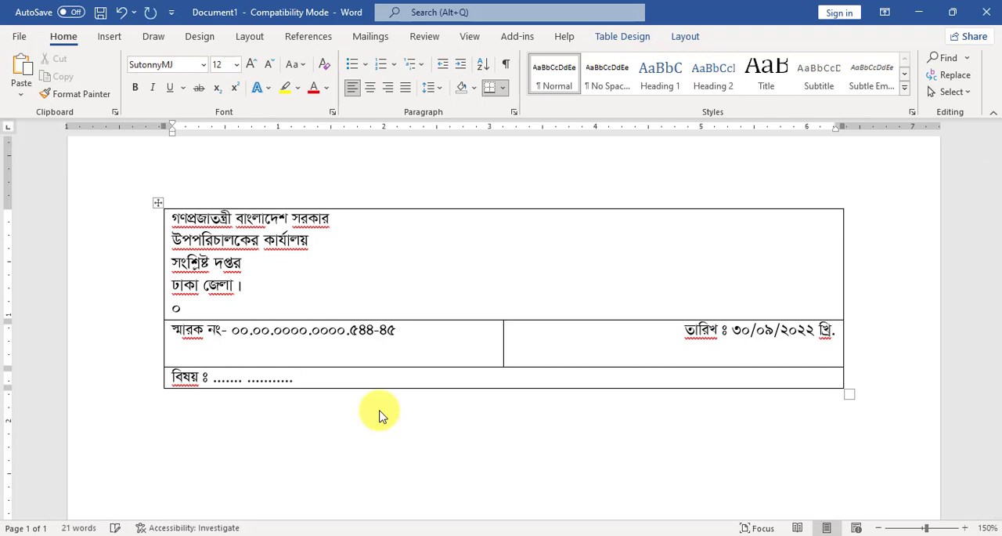
type("যথাযথ পদক্ষেপ গ্রহন প্রসঙ্গে ।")
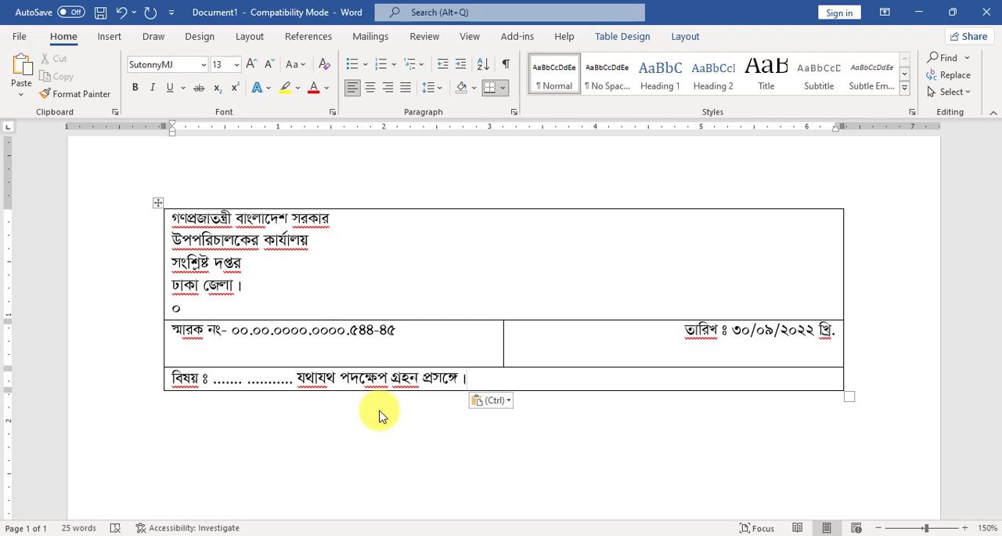
Add a row below the subject containing the reference line "সূত্র ঃ ০০.০০.০০০০.০০০০. ৫৪-২৪৫ তারিখ : ২৪/০৯/২০২২ খ্রি.".
key("Tab")
type("সূত্র ঃ ")
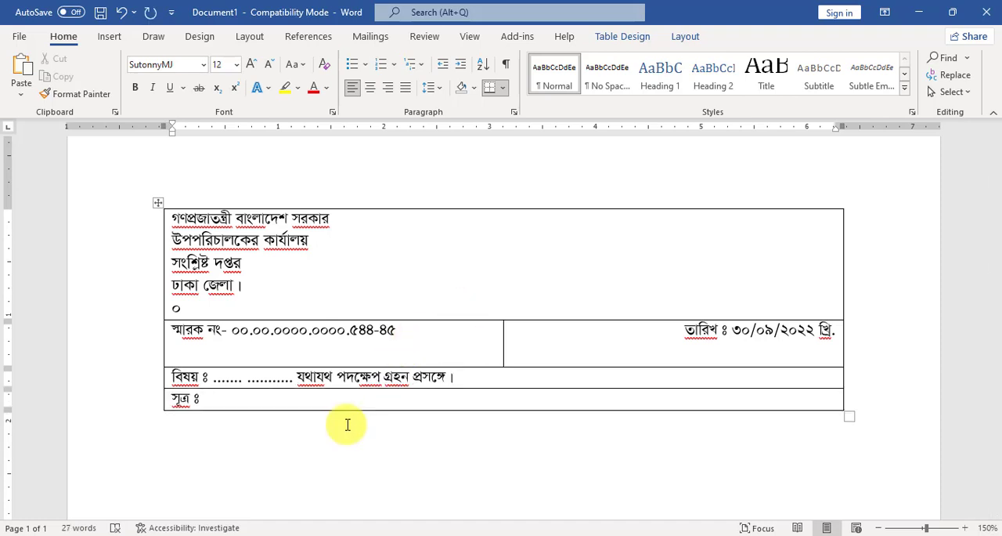
type("০০.০০.০০০০.০০০০.")
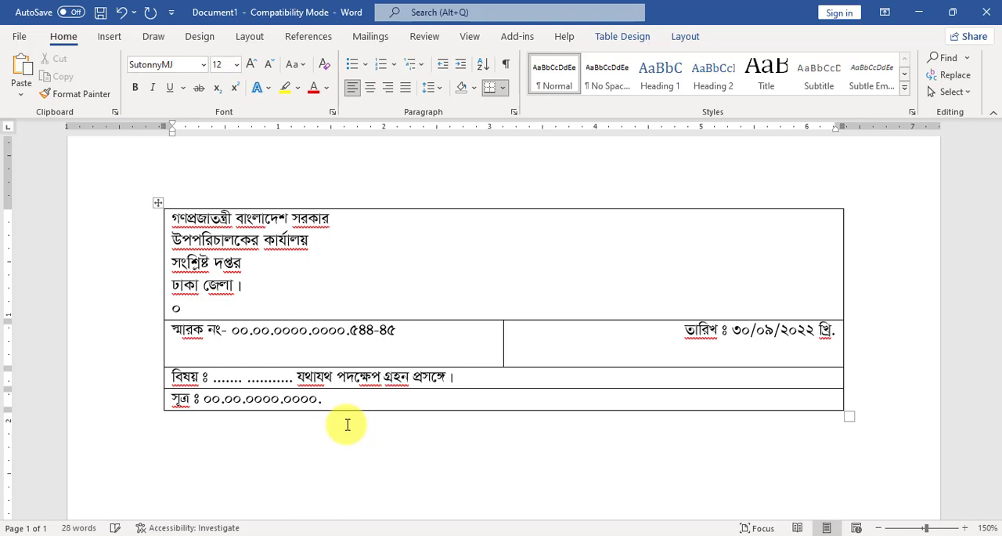
type("৫৪-২৪৫ তারিখ : ২৪/০৯/২০২২ খ্রি.")
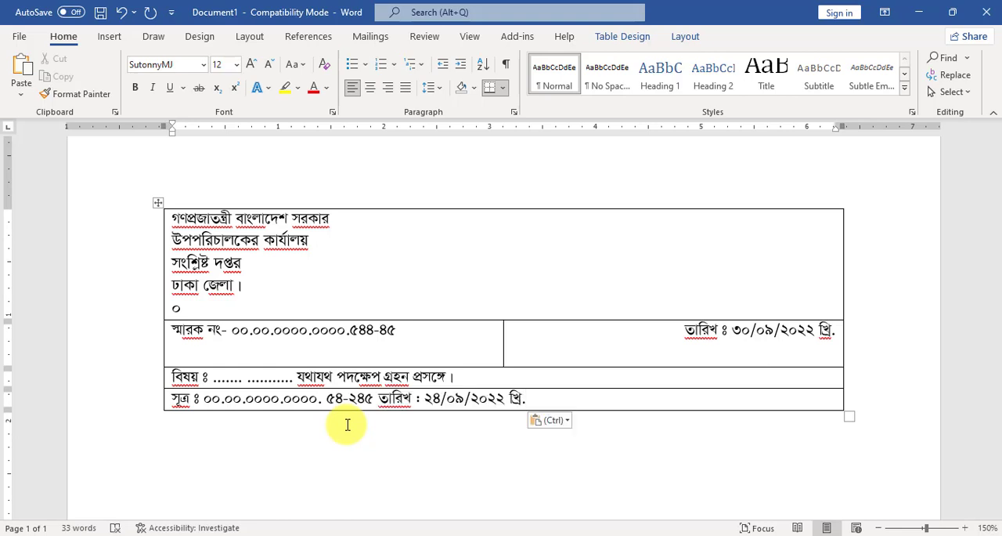
Add an empty row below the reference line and increase the reference row's height.
key("Tab")
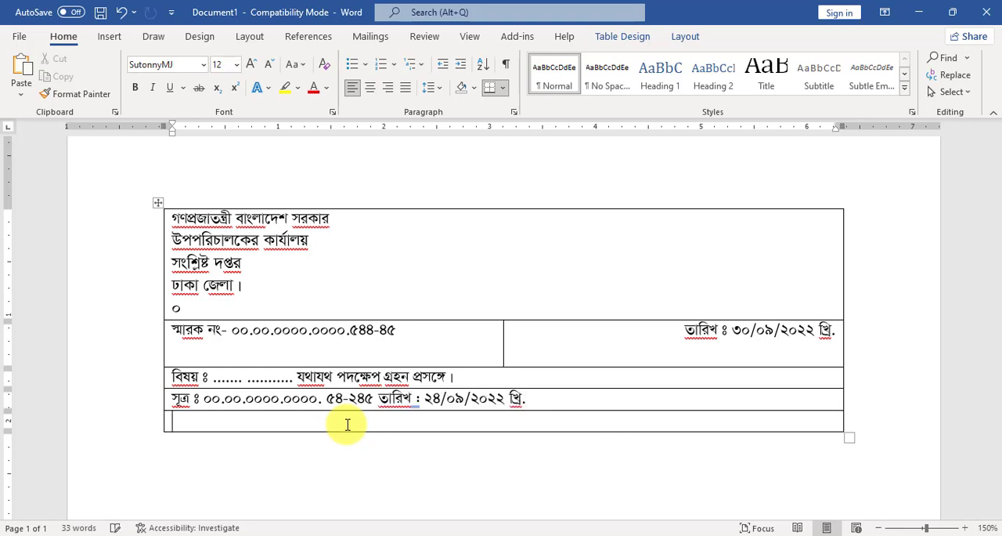
scroll(462, 360, "down", 3)
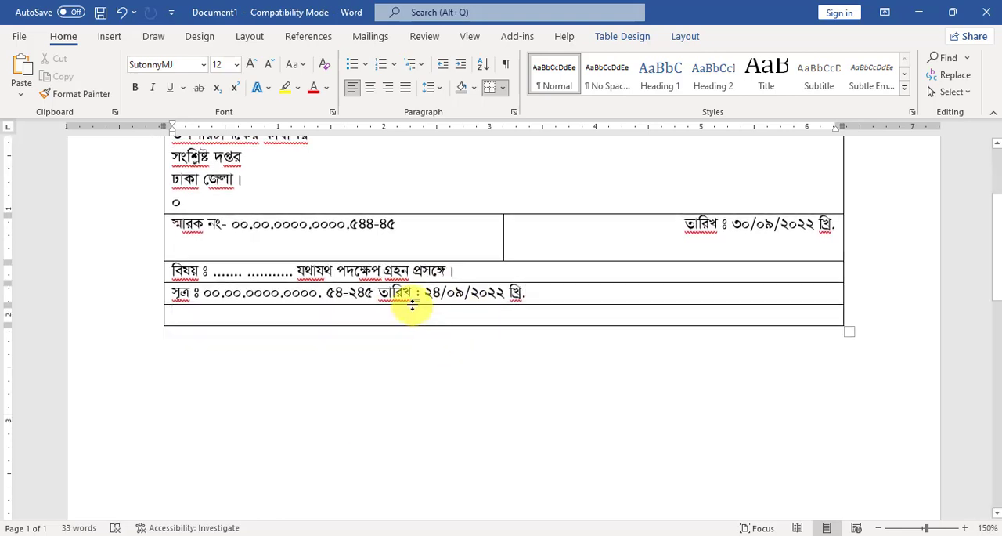
left_click_drag(410, 307, 408, 343)
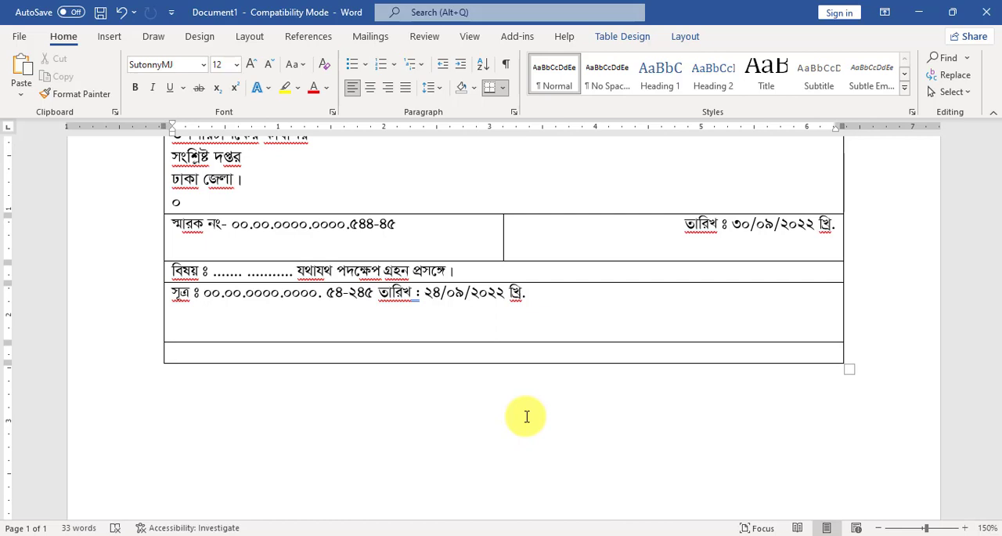
Start the body in the last row with "উপর্যুক্ত বিষয় ও সূত্রের আলোকে" and paste the copied text from "আপনার সদয় অবগতি." with the repeated "ক" filler.
type("উপর্যুক্ত বিষয় ও সূ")
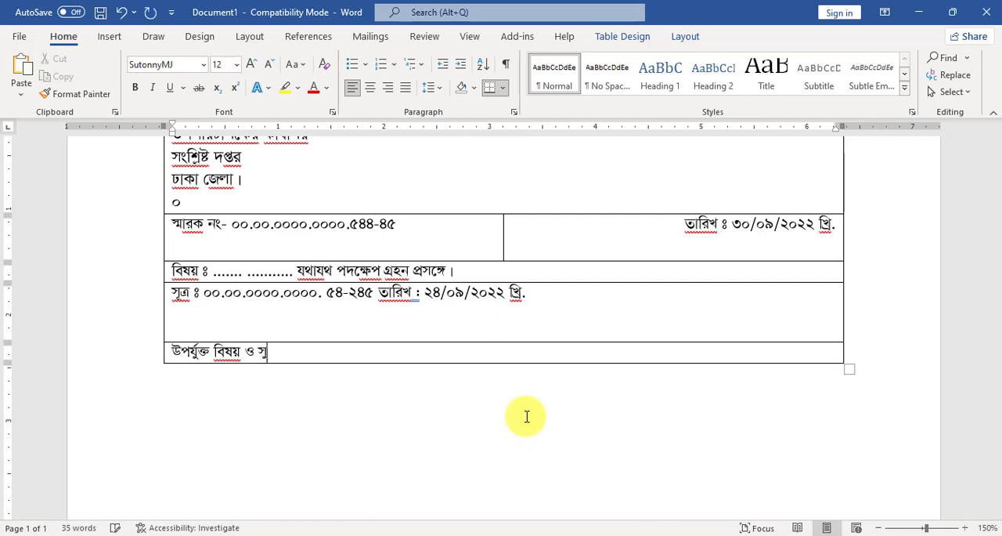
type("ত্রের আ")
type("লোকে")
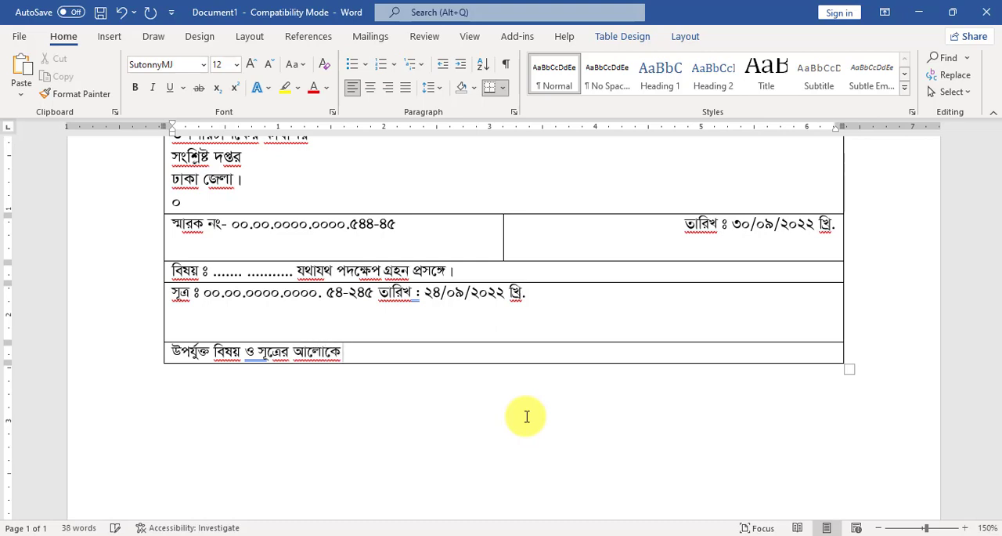
type("আপনার সদয় অবগতি. কককককককক কককককককক কককককককক কককককককক কককককককক কককককককক কককককককক কককককককক কককককককক কককককককক কককককককক কককককককক কককককককক কককককককক কককককককক কককককককক কককককককক কককককককক কককককককক কককককককক কককককককক কককককককক কককককককক কককককককক কককককককক কককককককক কককককককক কককককককক কককককককক কককককককক কককককককক কককককককক কককককককক কককককককক কককককককক কককককককক কককককককক কককককককক কককককককক কককককককক কককককককক কককককককক কককককককক কককককককক কককককককক কককককককক কককককককক কককককককক কককককককক কককককককক কককককককক কককককককক কককককককক কককককককক কককককককক কককককককক কককককককক")
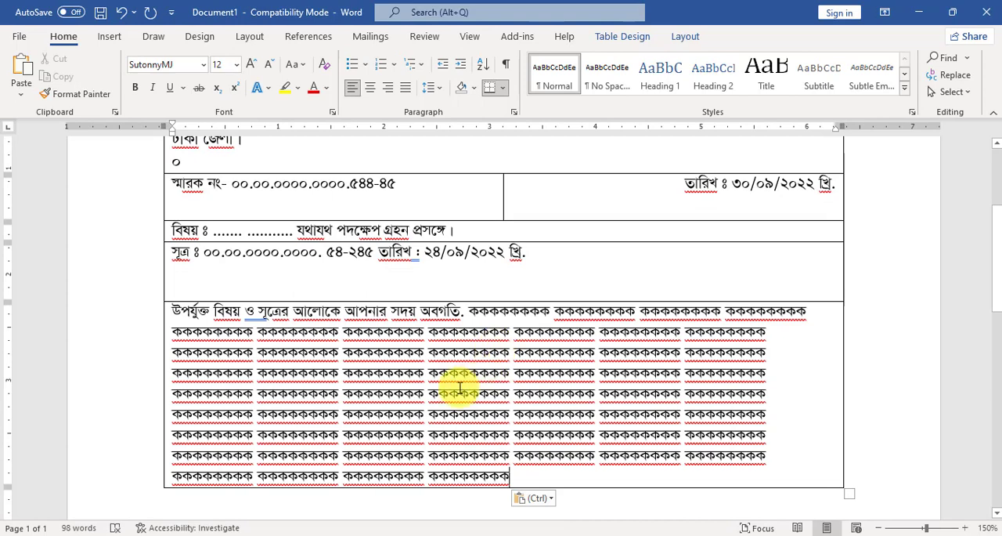
Add an empty row below the body text and leave extra space by increasing the body row's height.
key("Tab")
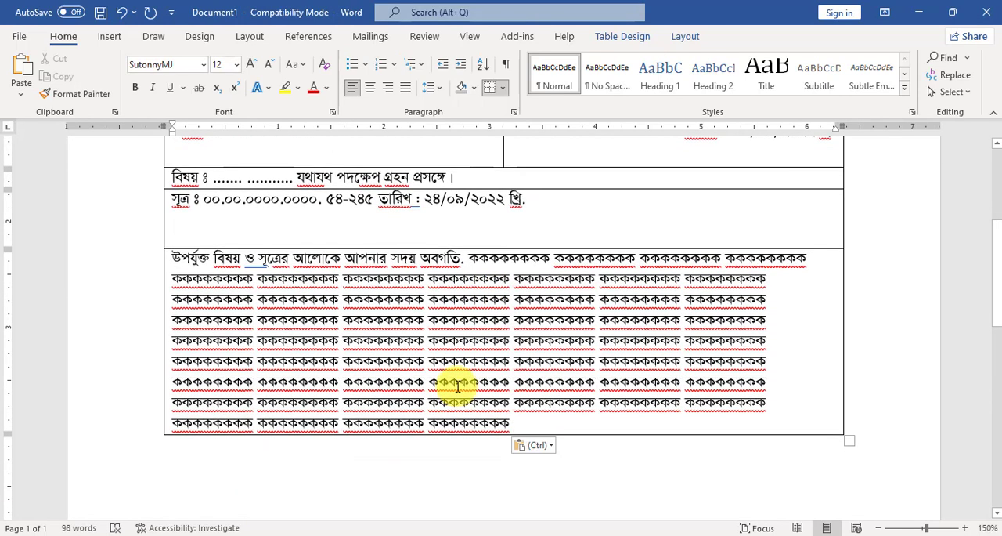
scroll(458, 380, "down", 2)
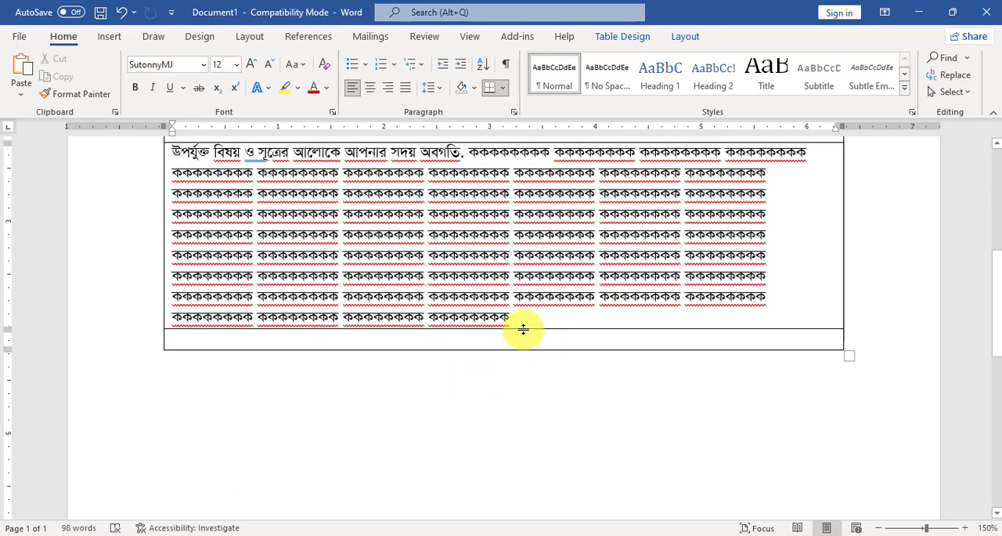
left_click_drag(523, 327, 519, 358)
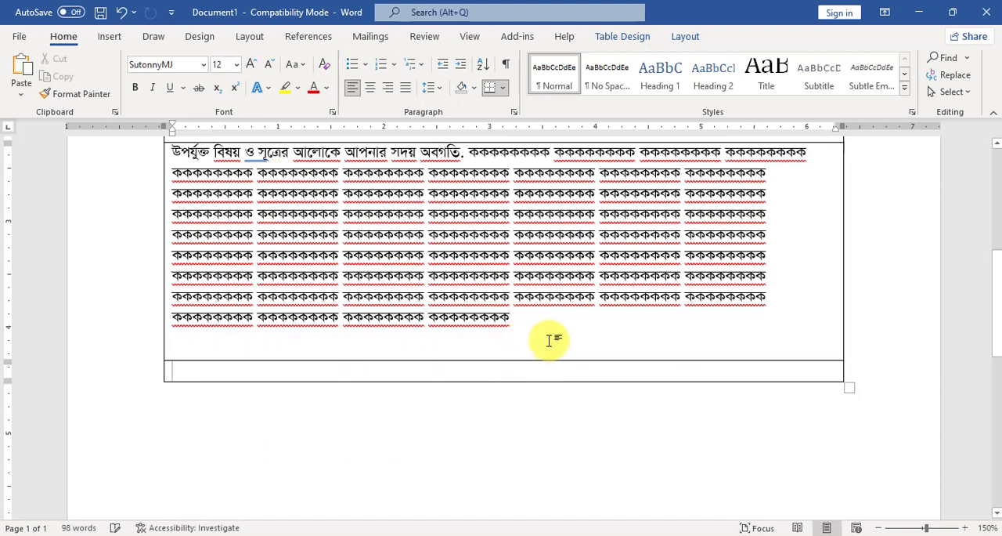
Enter "সংযুক্ত" in the last row and paste the rest of the attachment line, "ঃ বর্ণনা মতে- ০৩ (তিন) ফর্দ।".
scroll(550, 339, "down", 1)
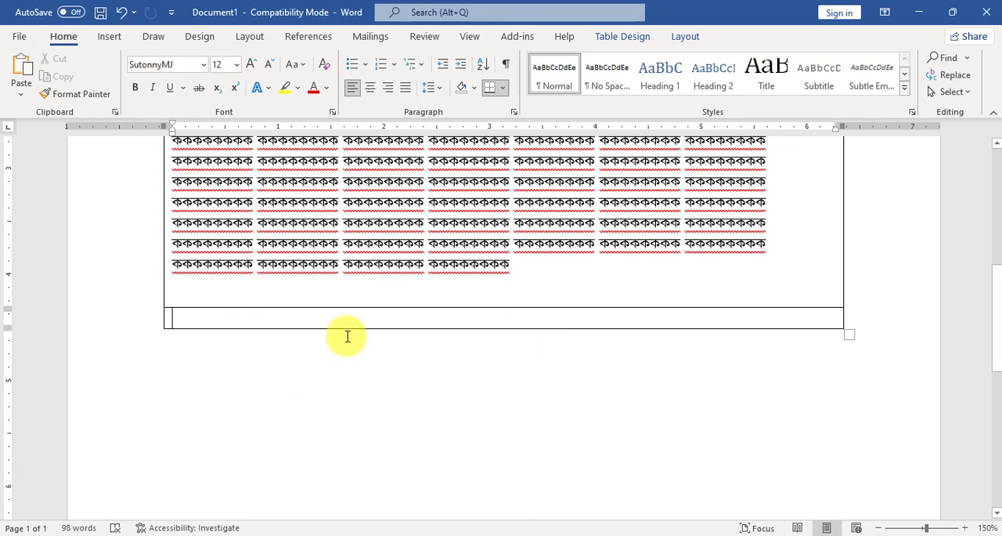
type("সংয")
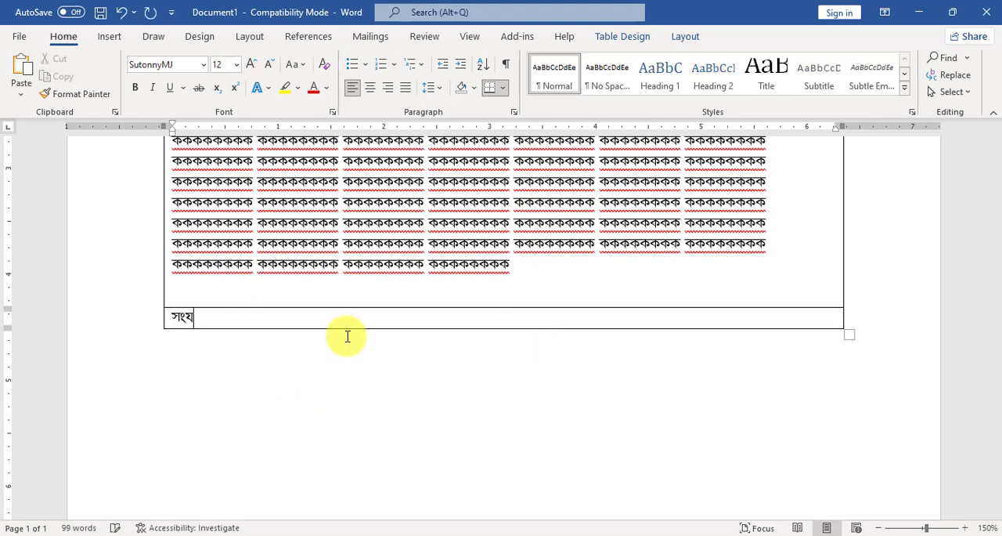
type("ুক্ত")
type("ঃ বর্ণনা মতে- ০৩ (তিন) ফর্দ ।")
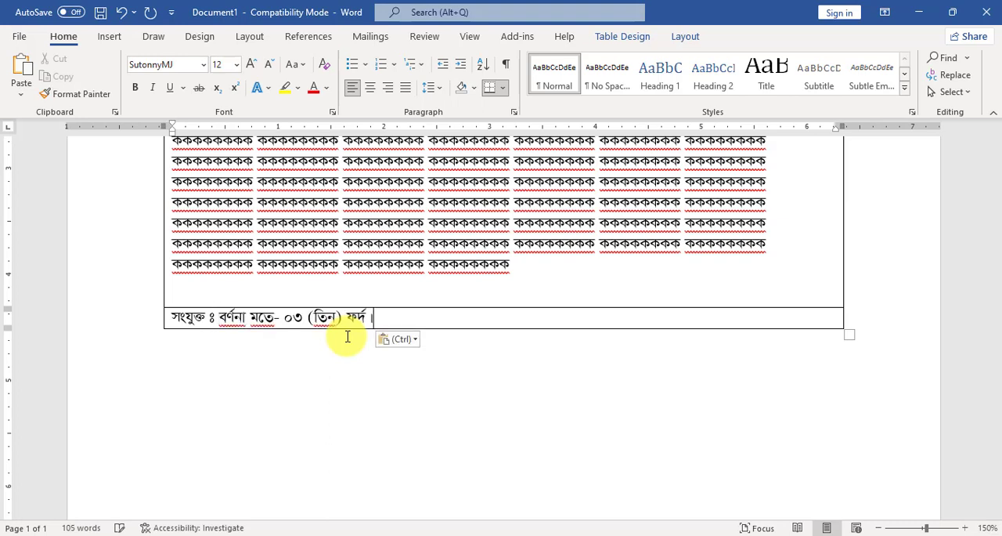
Add an empty row below the attachment line and increase the attachment row's height.
key("Tab")
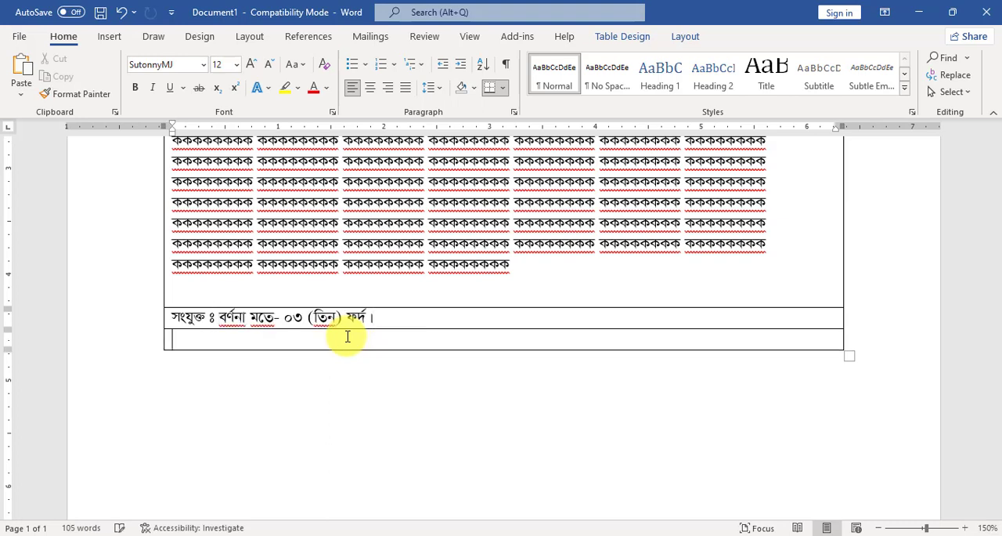
scroll(470, 274, "down", 1)
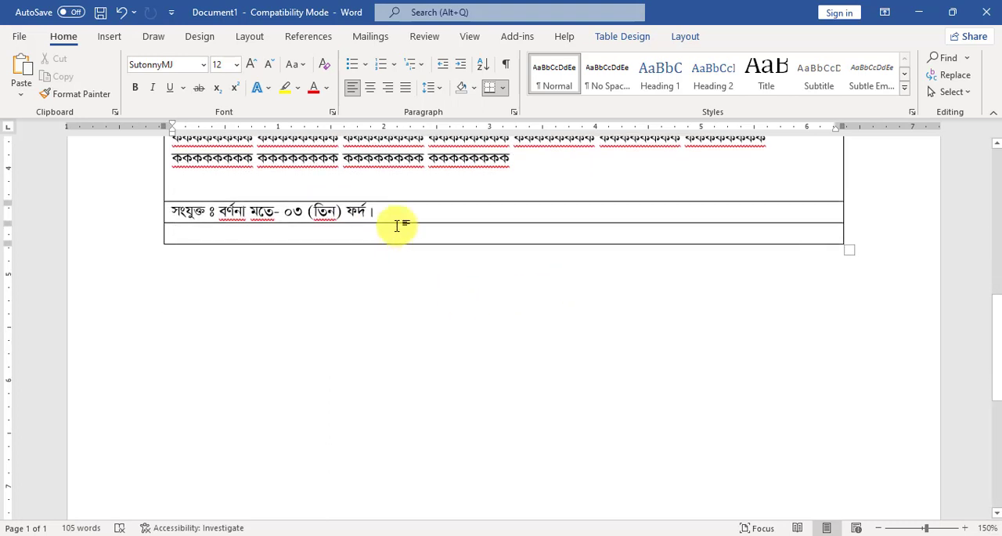
left_click_drag(398, 223, 394, 254)
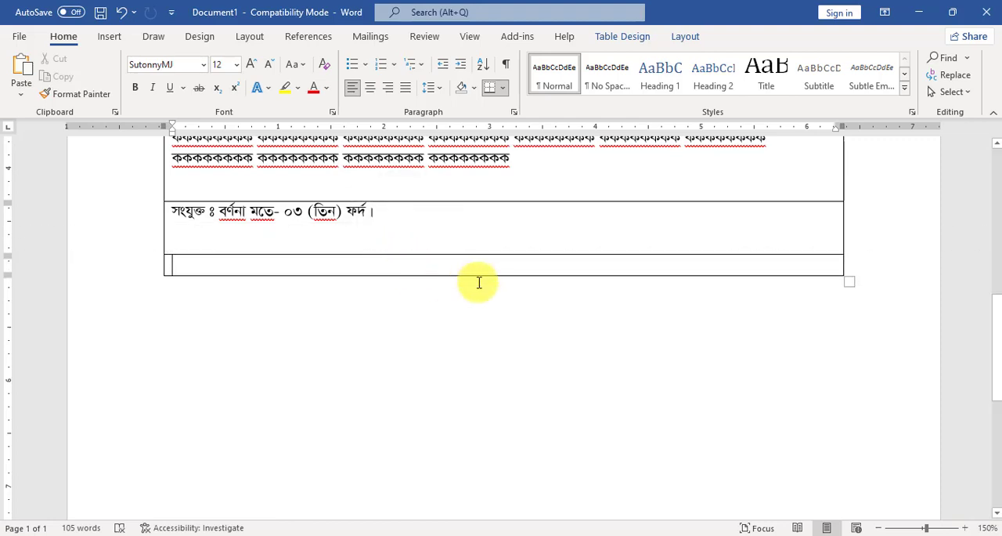
Split the last row into 2 columns and 1 row, and widen its first cell to about the 4.1-inch mark.
scroll(480, 282, "up", 1)
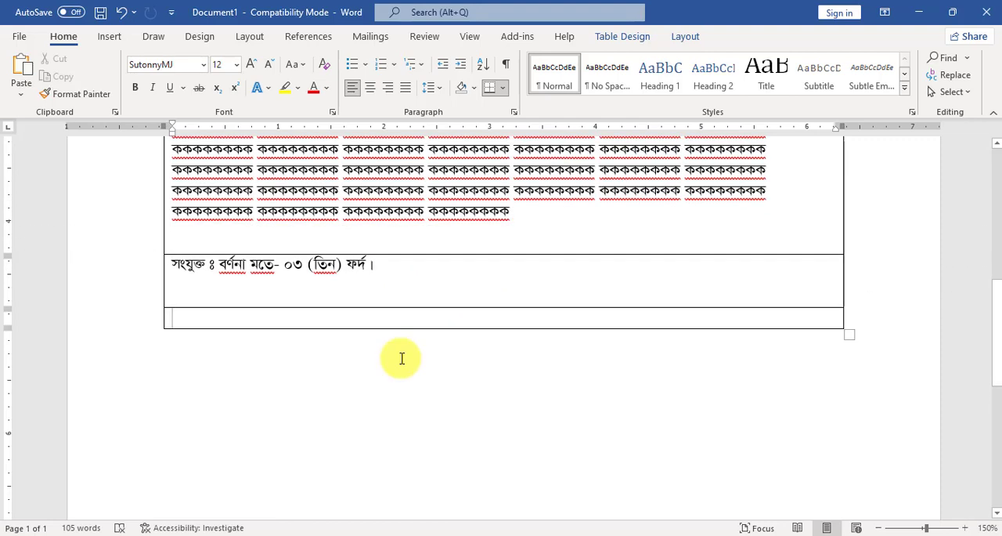
right_click(412, 311)
left_click(535, 313)
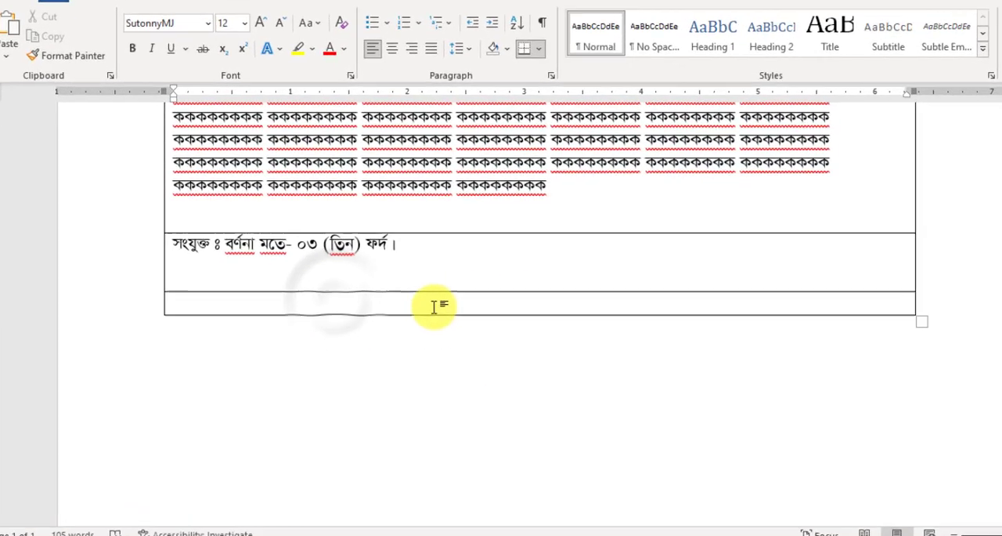
right_click(384, 249)
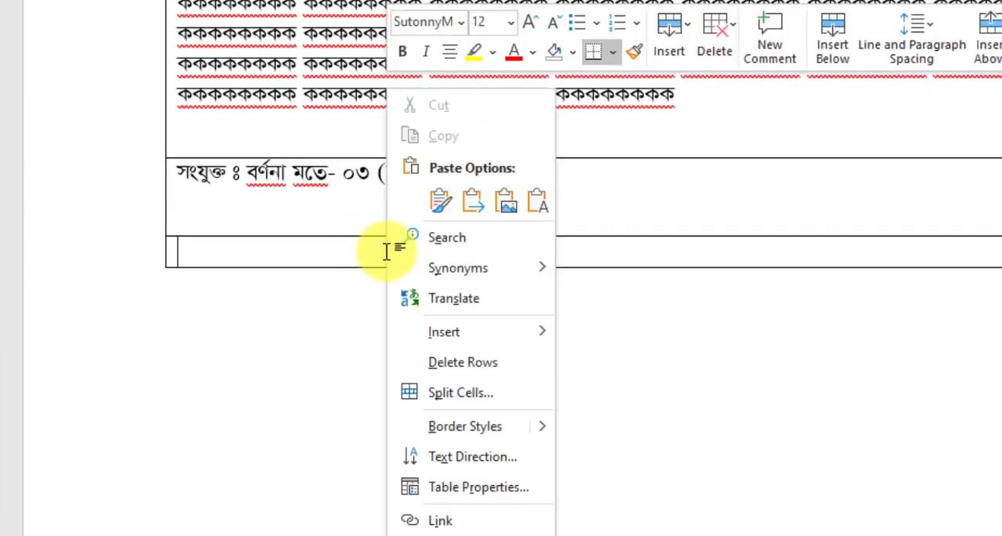
left_click(457, 391)
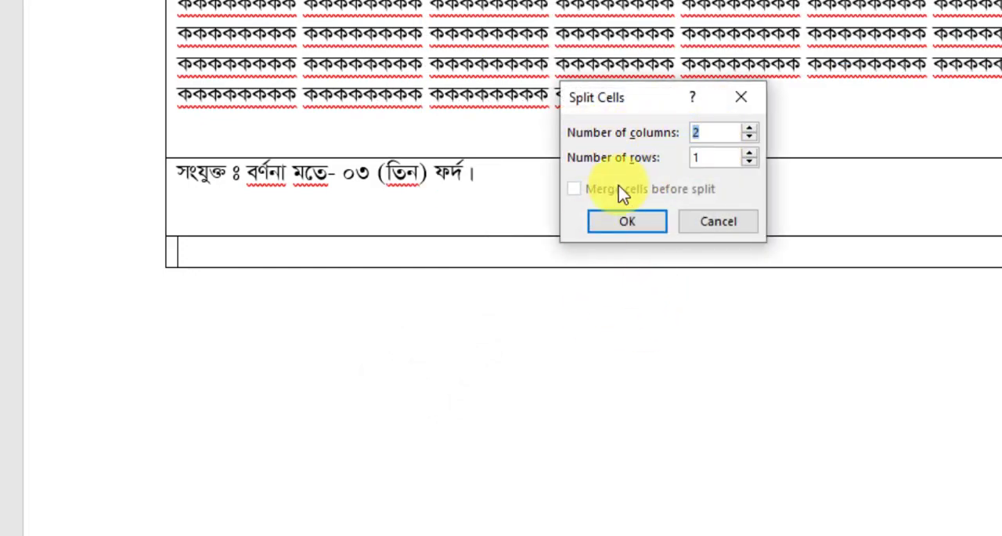
left_click(630, 223)
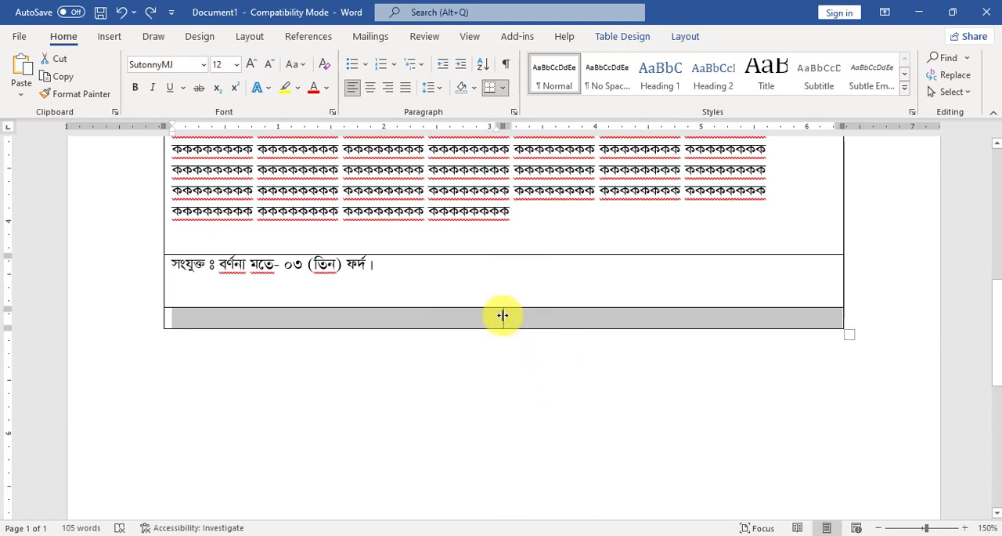
left_click_drag(502, 315, 607, 319)
left_click(638, 317)
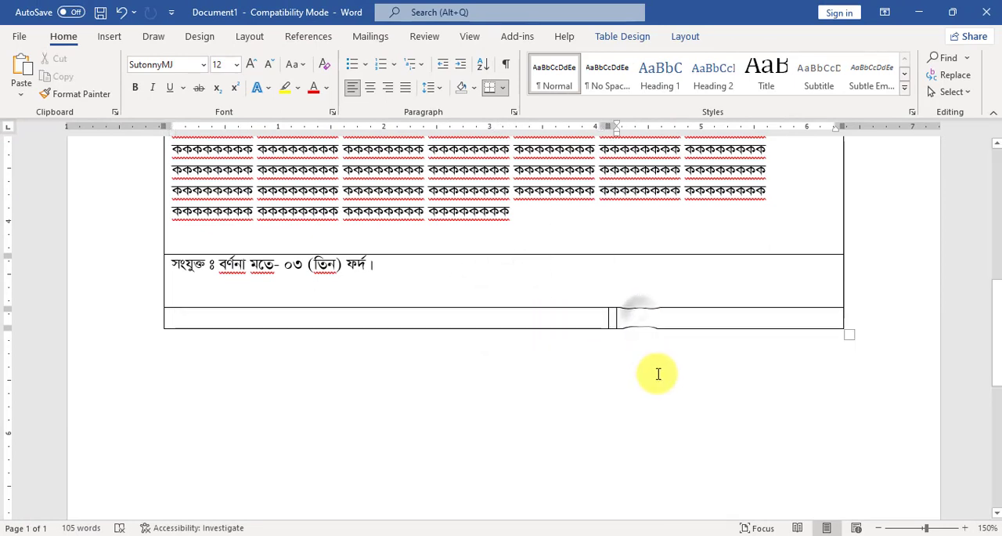
Add another two-column row at the end of the table, below the split row.
key("Tab")
key("Tab")
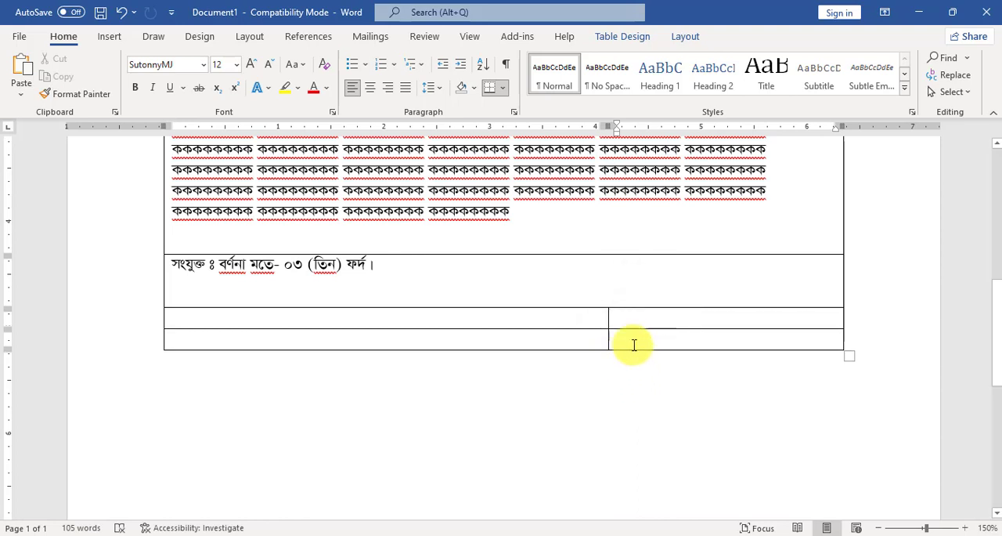
left_click(647, 324)
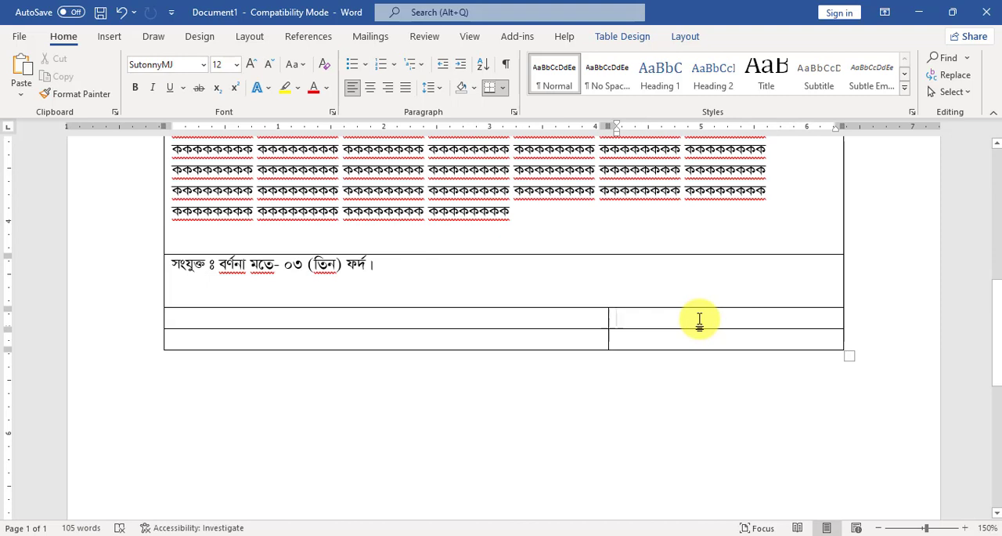
Fill the last row's second cell with the signatory's name in parentheses, "উপপরিচালক", "সংশ্লিষ্ট দপ্তর", "ঢাকা।" and the mobile number, and add a row below.
left_click(632, 338)
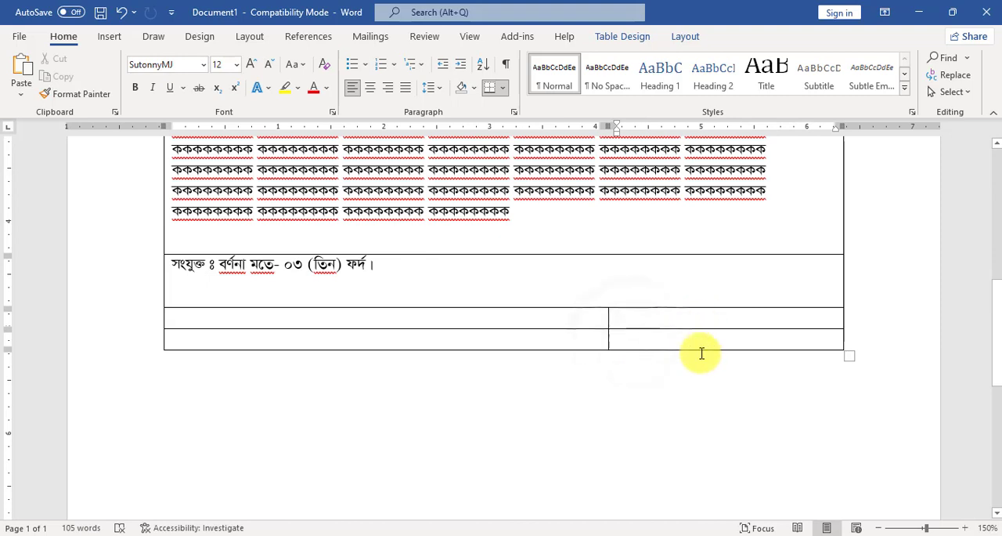
type("(")
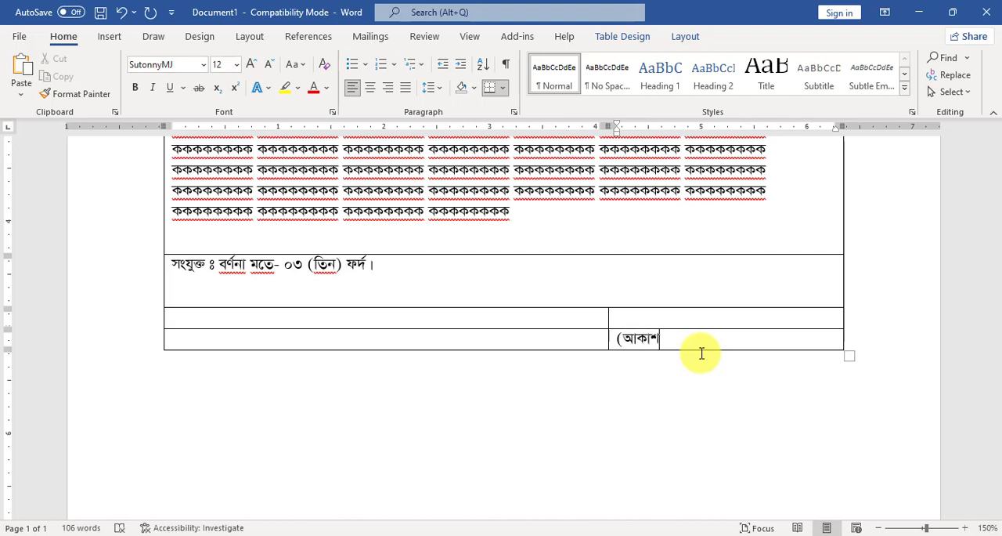
key("Return")
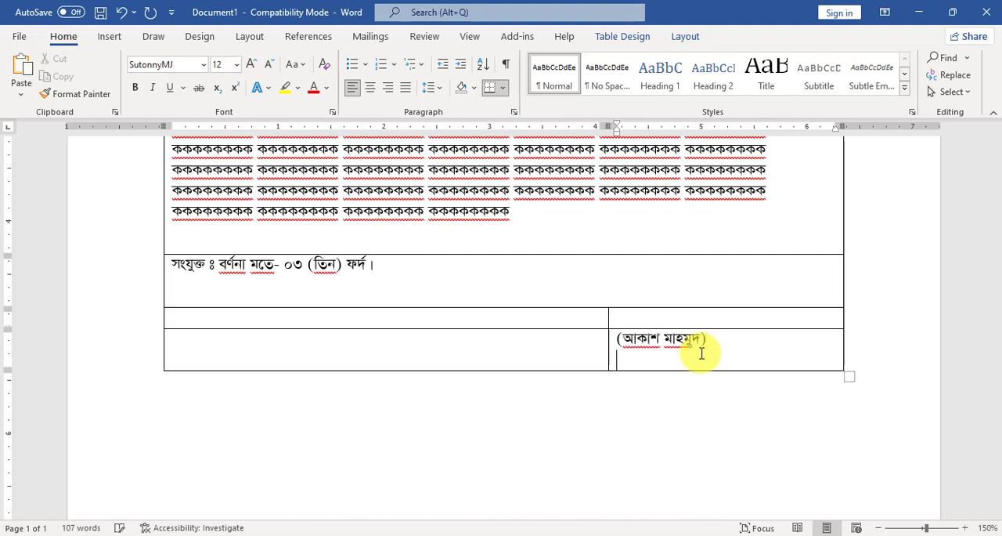
key("ctrl+v")
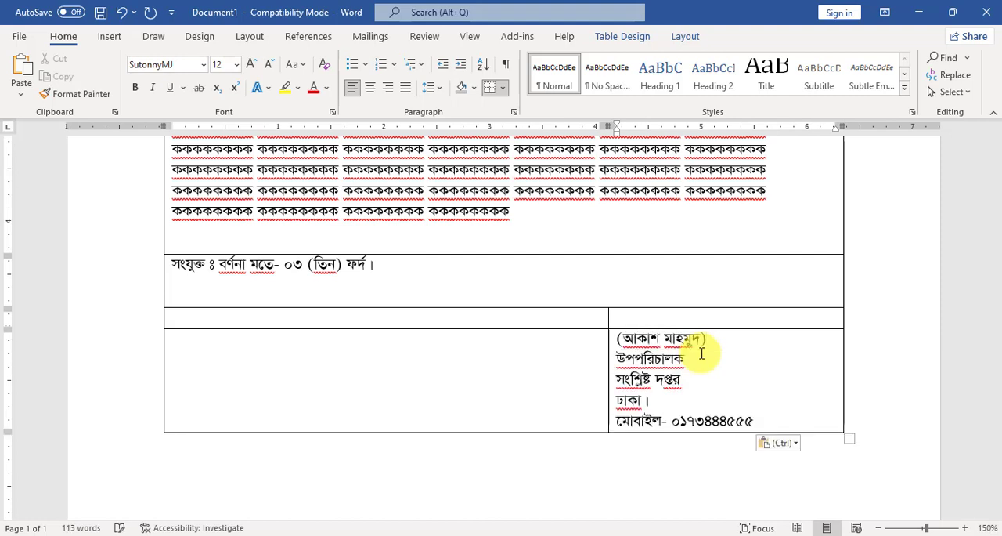
scroll(507, 386, "down", 3)
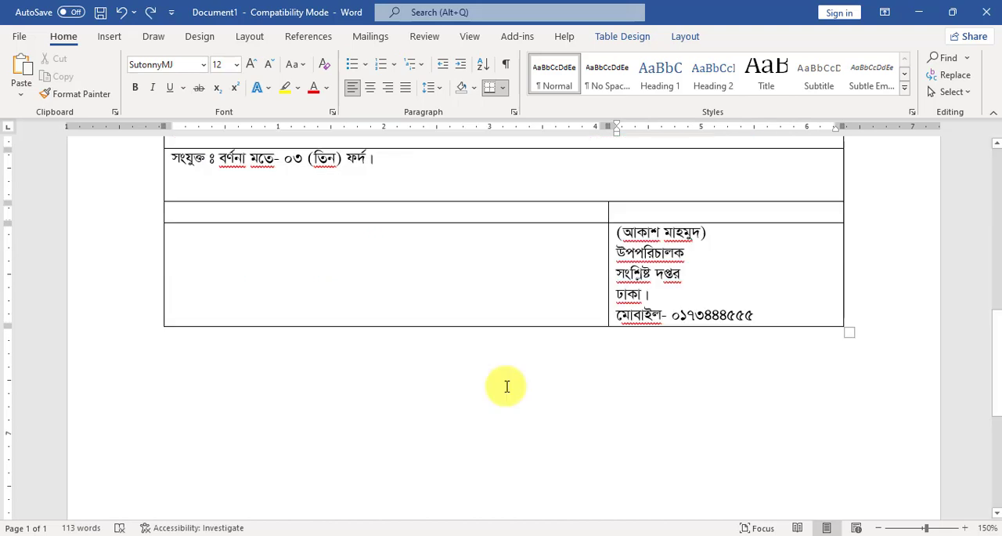
key("Tab")
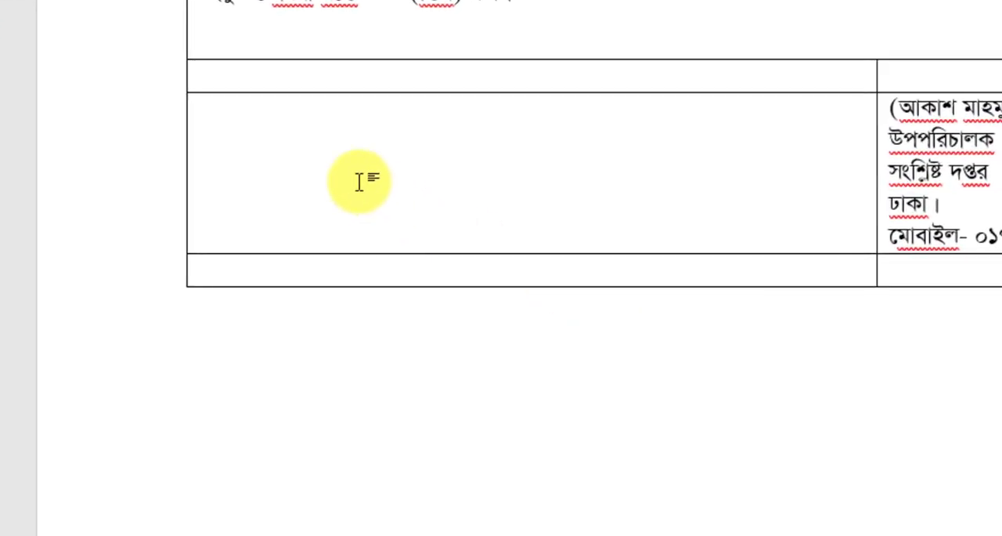
Split the empty cell beside the signatory block into 2 columns and 1 row, and narrow its first cell to about the 0.5-inch mark.
left_click(308, 271)
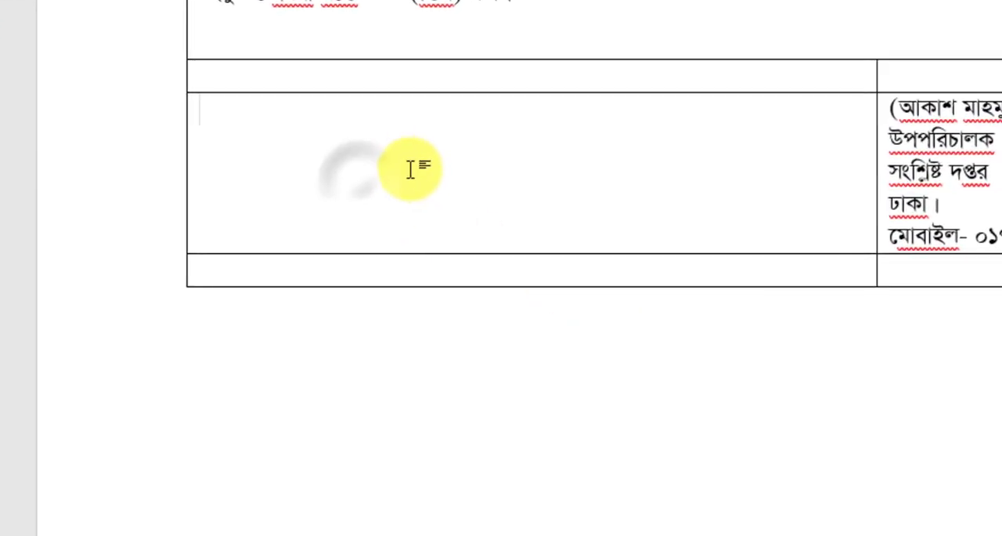
right_click(251, 128)
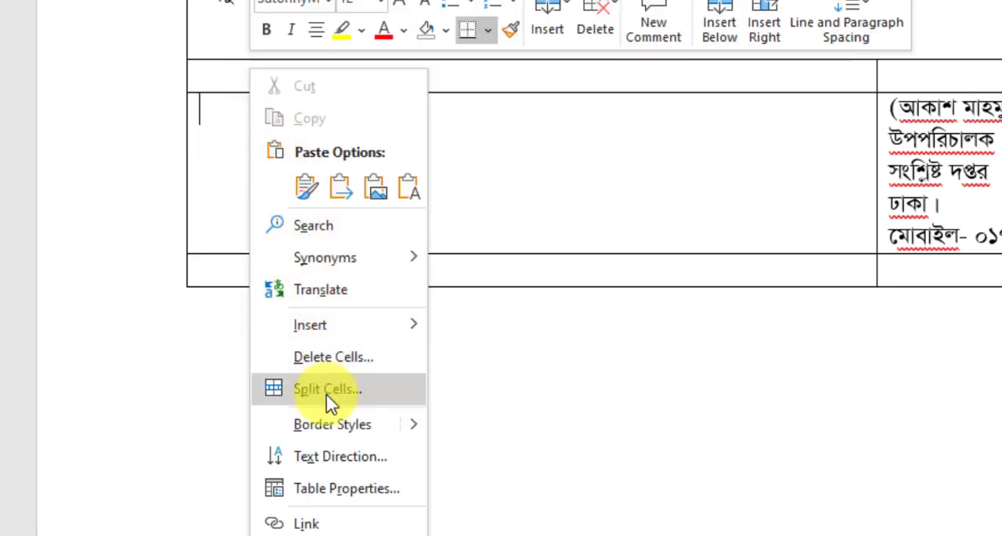
left_click(274, 392)
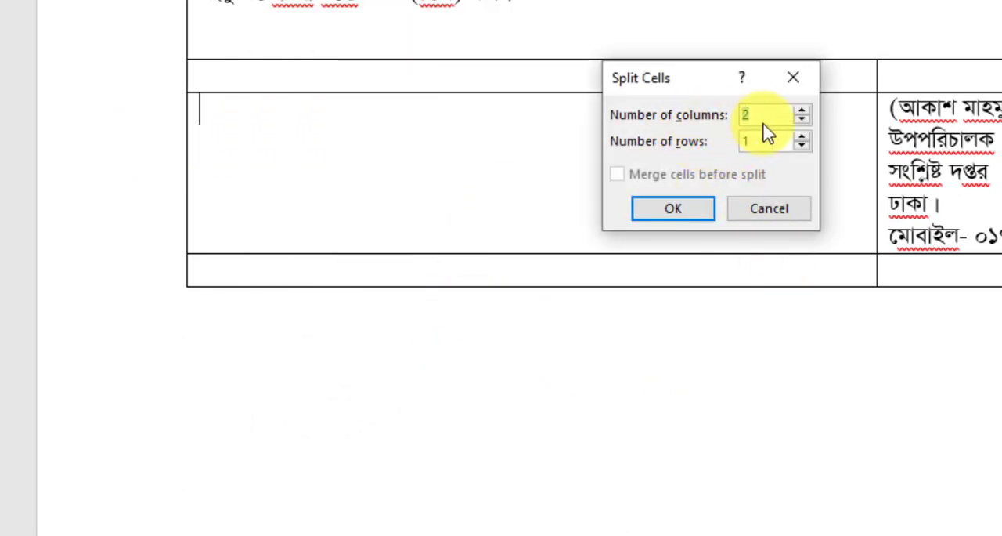
left_click(666, 215)
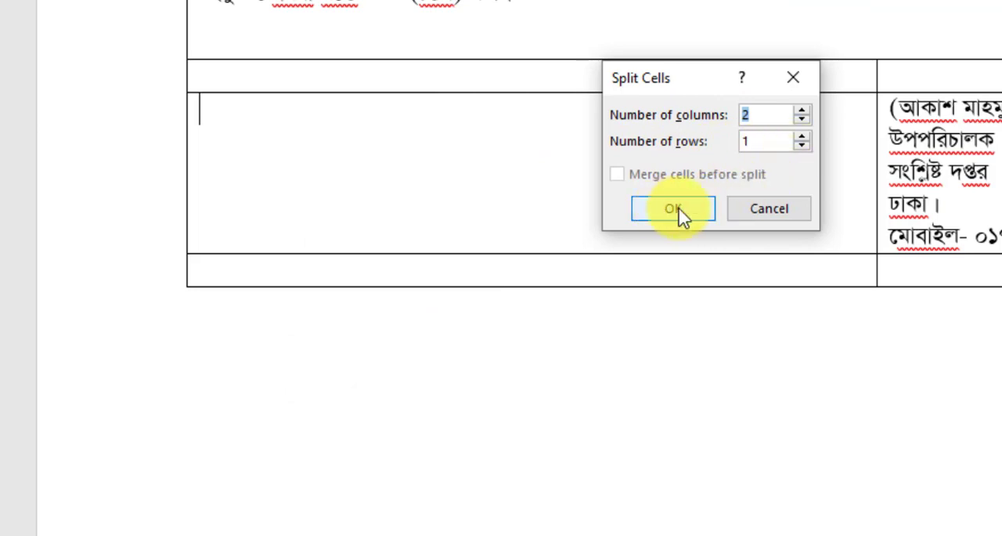
left_click_drag(530, 103, 281, 129)
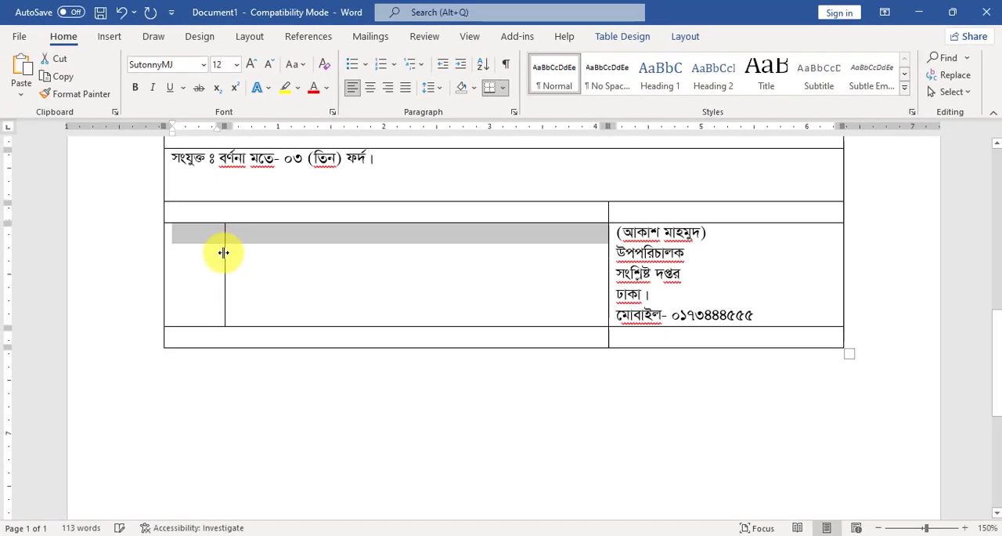
Enter the recipient label "প্রাপক:" in the narrow first cell of the signatory row.
left_click(194, 239)
type("প্রা")
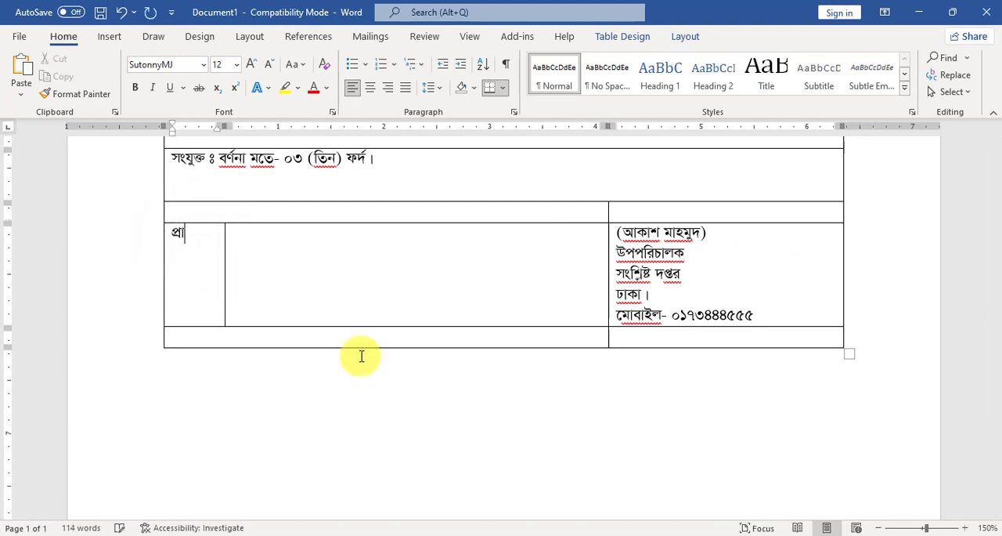
type("পক:")
Enter "পরিচালক (প্রশাসন)", "সংশ্লিষ্ট দপ্তর", "প্রধান কার্যালয়" and "ঢাকা।" beside the recipient label, and slightly increase the row's height.
key("Tab")
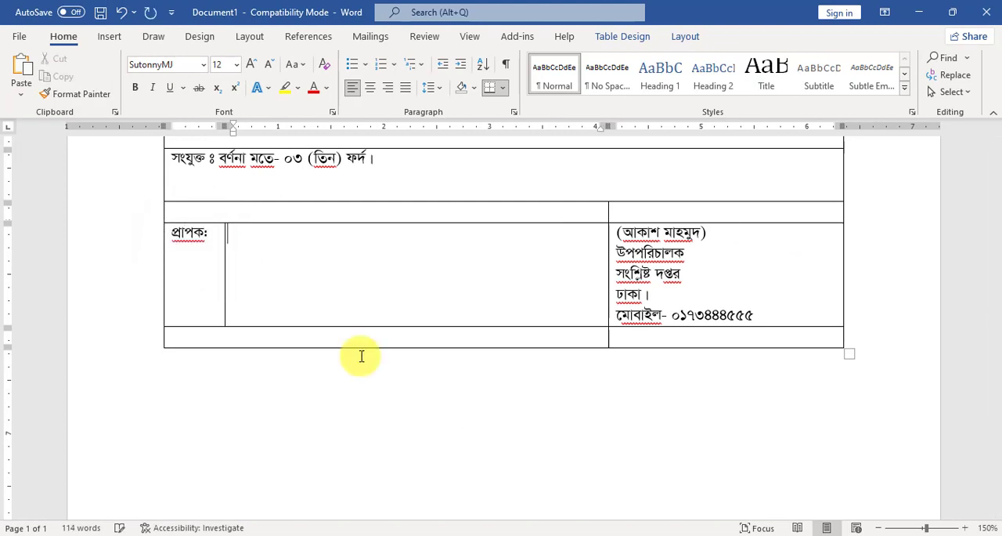
type("পরিচালক (প্রশাসন")
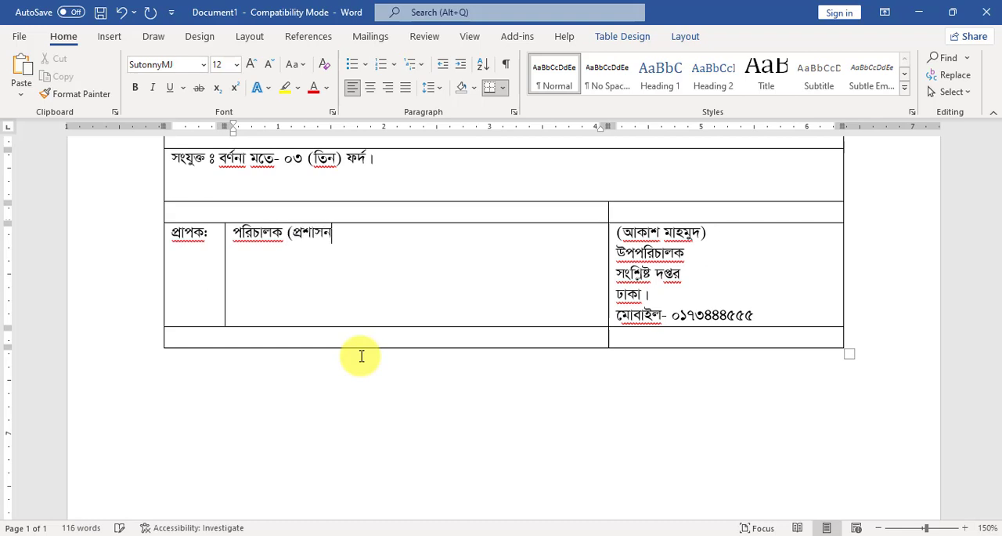
type("সংশ্লিষ্ট দপ্তর প্রধান কার্যালয় ঢাকা।")
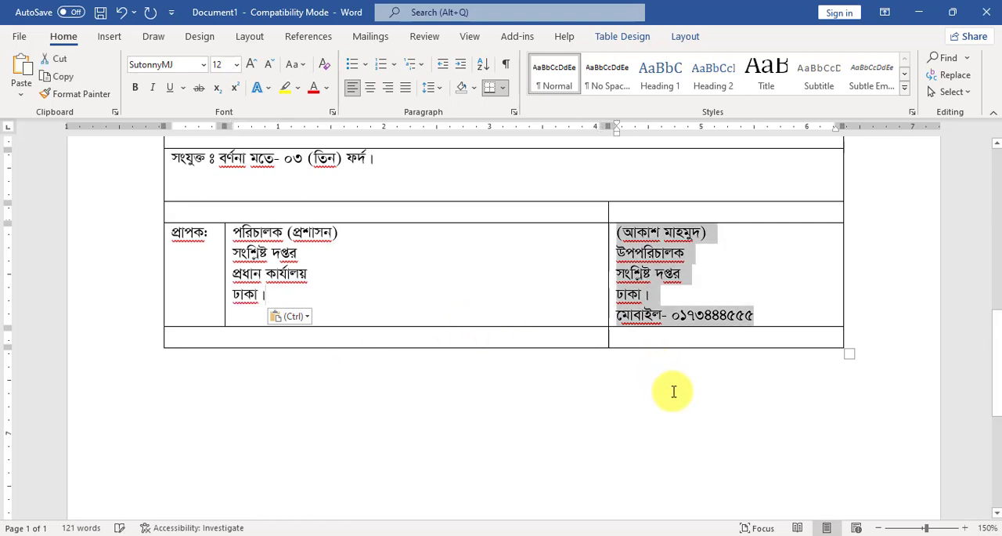
key("Tab")
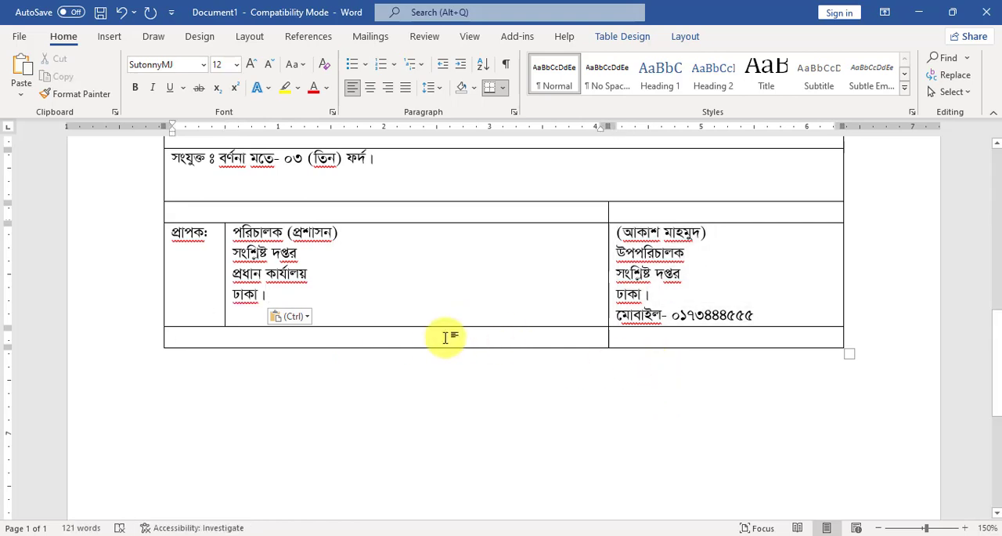
scroll(313, 342, "down", 1)
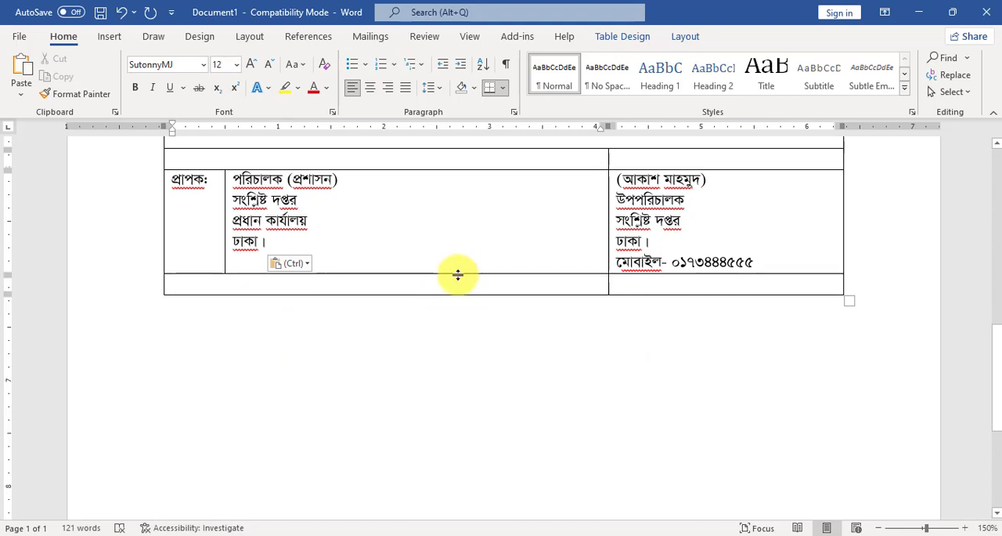
left_click_drag(458, 273, 455, 289)
Copy the memo number and date row from the upper part of the letter and paste it above the empty last row.
scroll(263, 358, "up", 5)
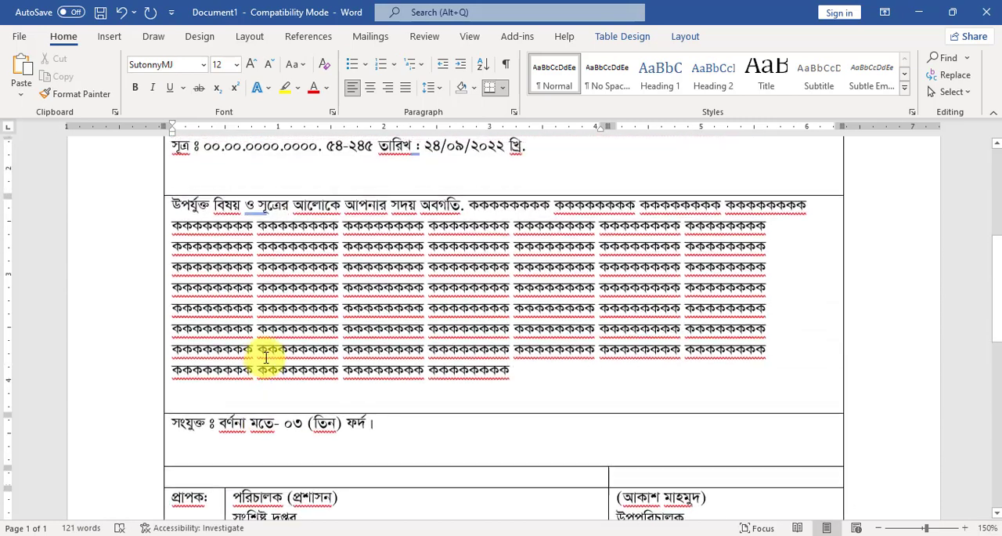
scroll(264, 358, "up", 3)
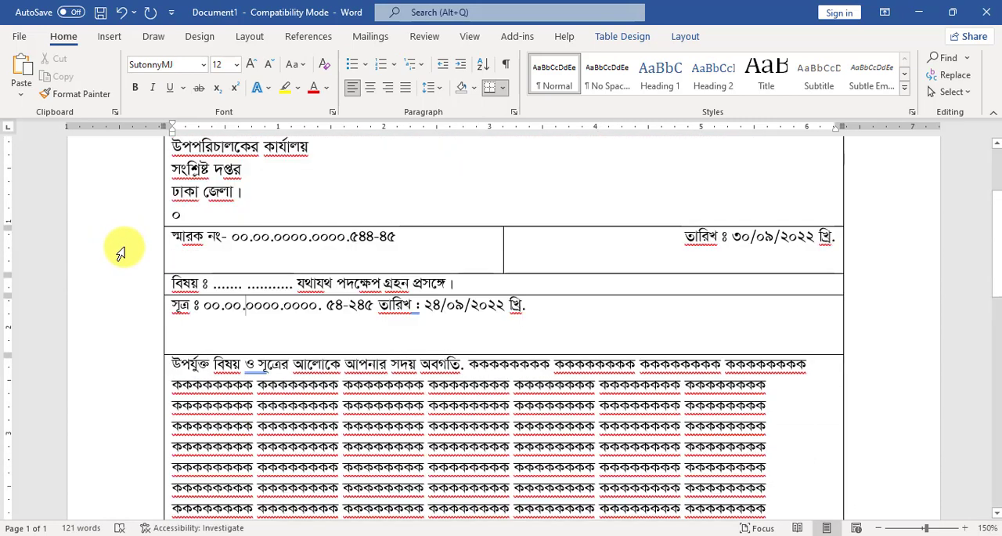
left_click(122, 252)
key("ctrl+c")
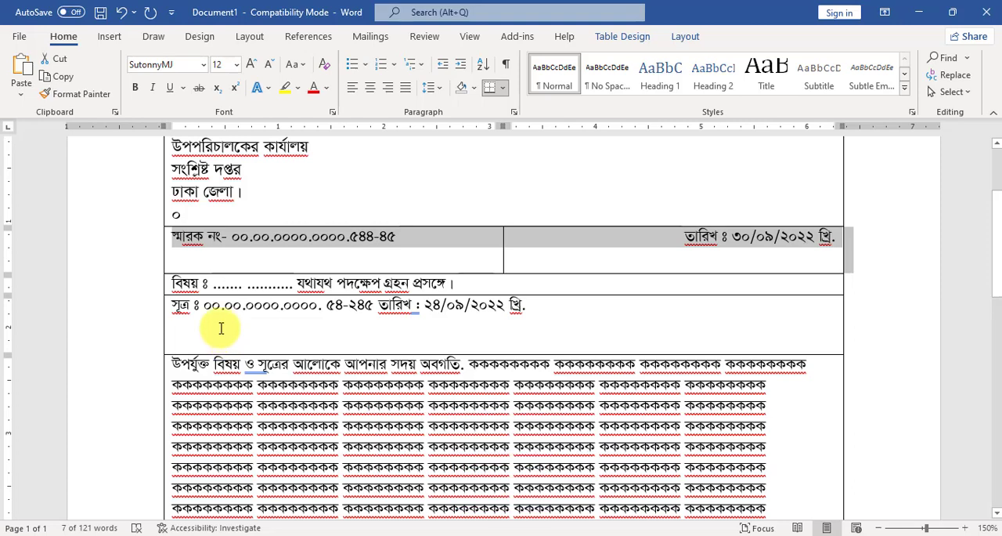
scroll(224, 321, "down", 9)
scroll(224, 310, "down", 1)
double_click(197, 304)
left_click(196, 303)
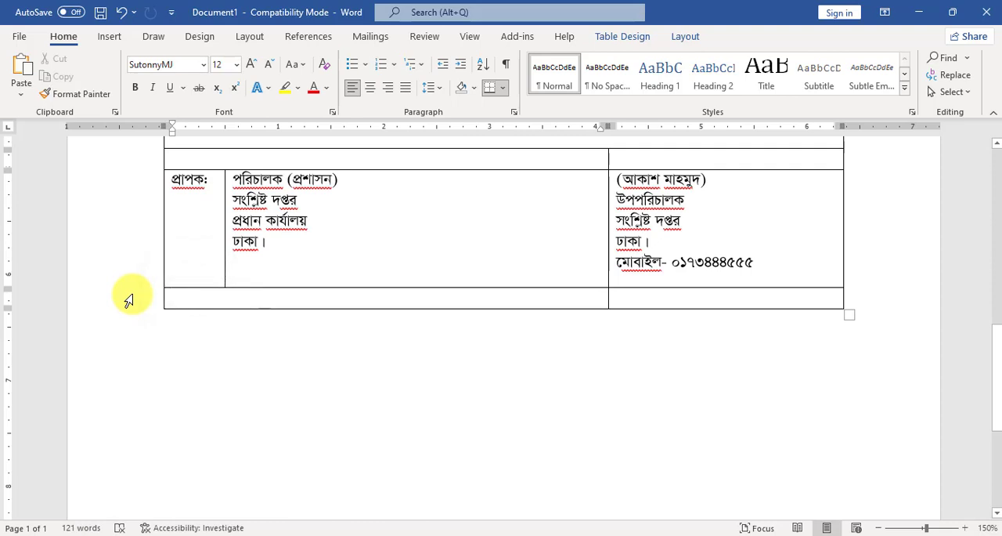
left_click(130, 300)
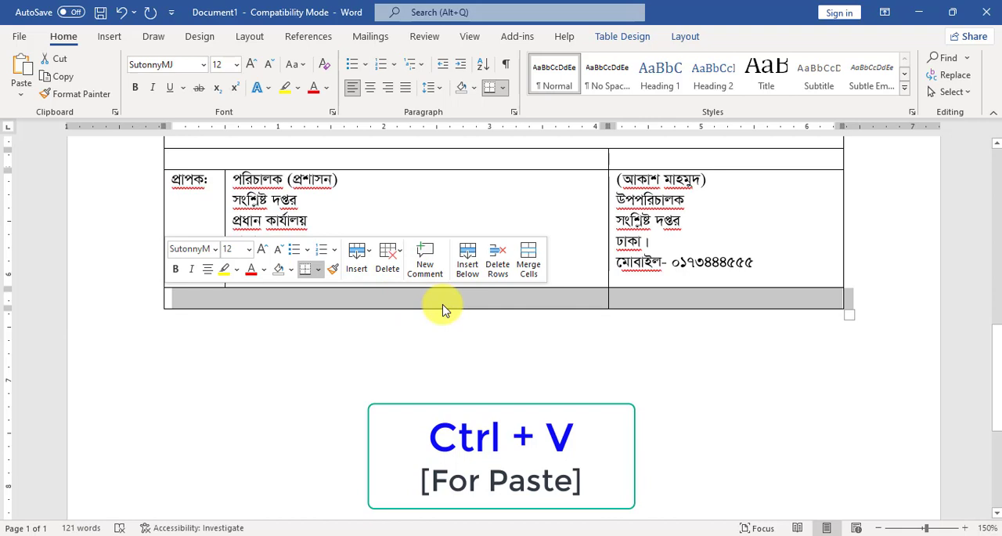
key("ctrl+v")
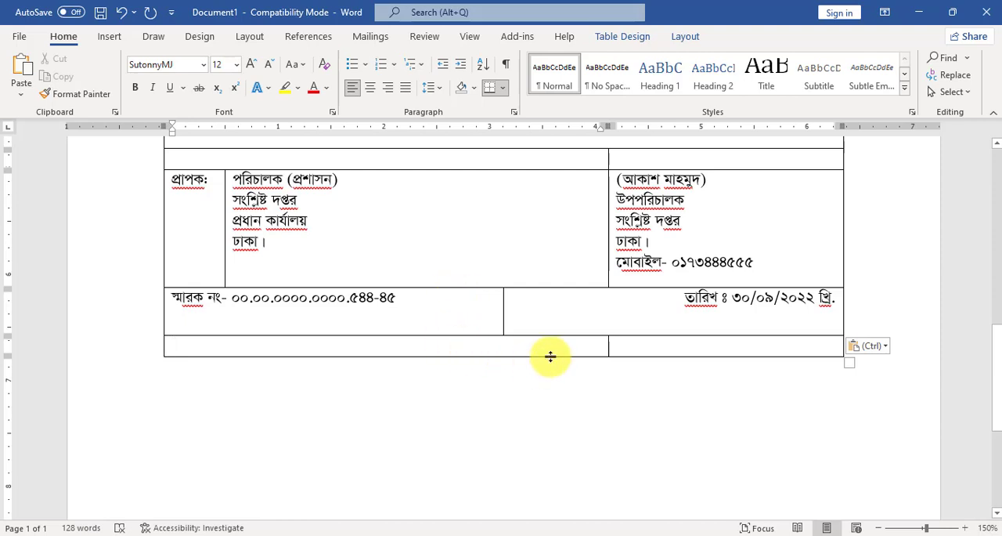
Merge the two empty cells of the last row into one cell.
left_click(521, 355)
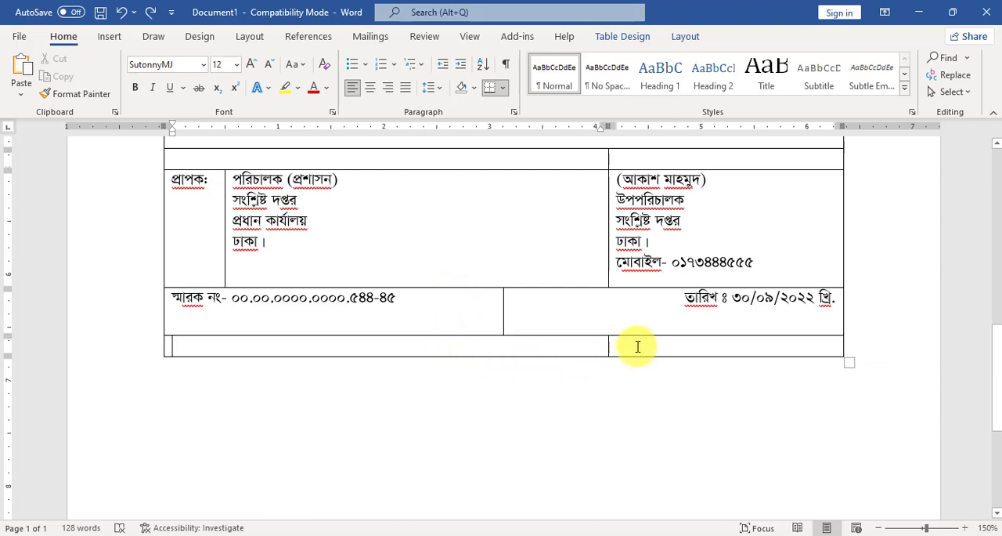
left_click_drag(632, 342, 599, 352)
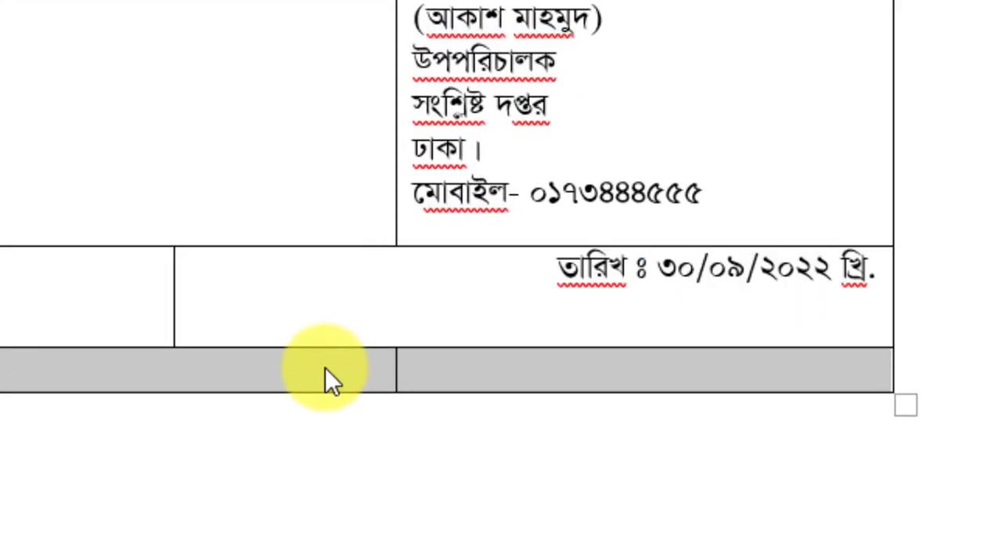
right_click(325, 367)
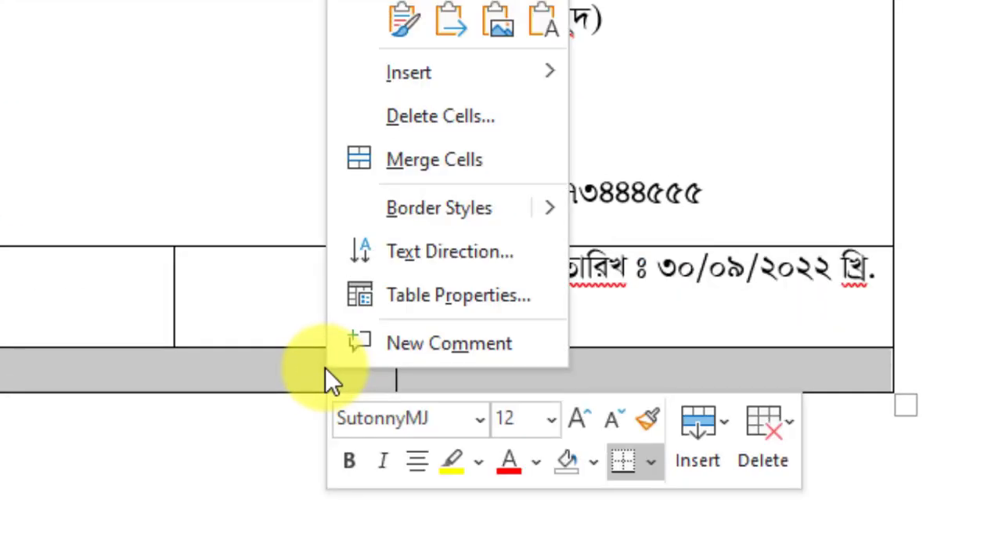
left_click(440, 158)
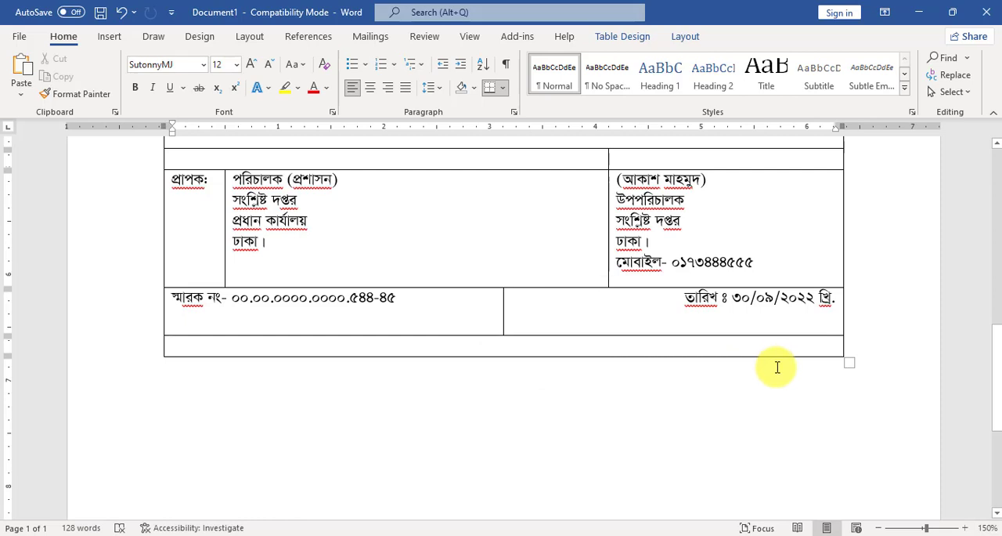
Enter the heading "সদয় অবগতি ও কার্যার্থে কপি বিতরণ-" in the merged last row.
type("সদয়")
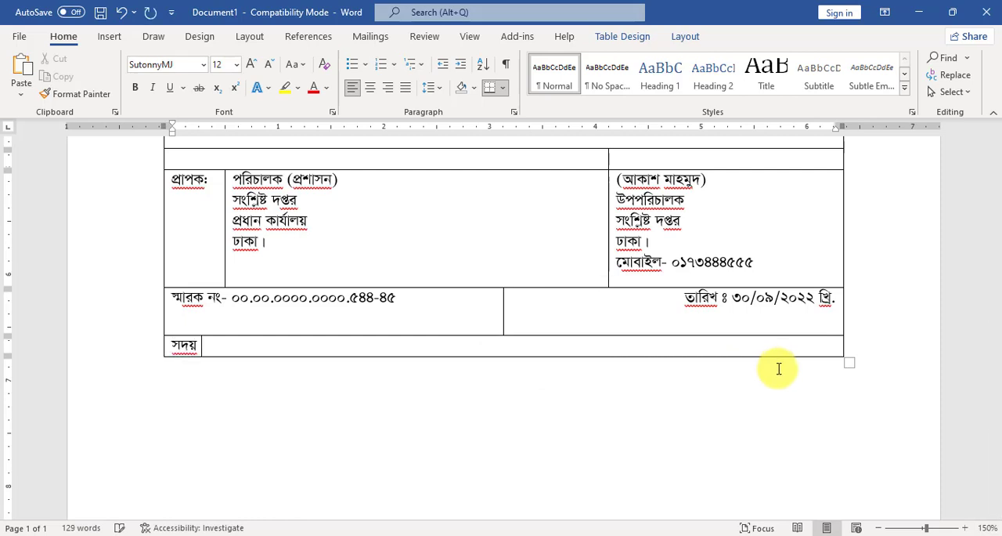
type(" অবগতি ও")
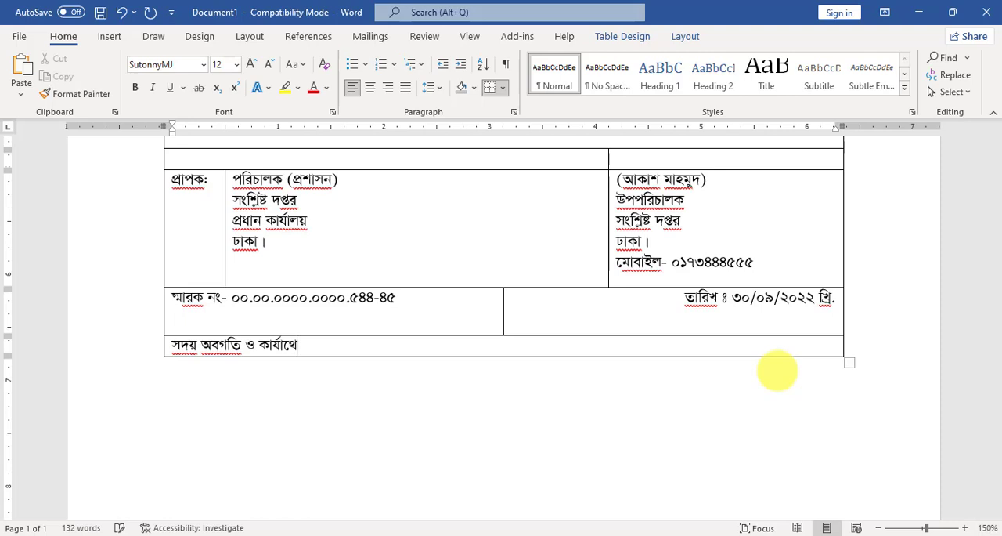
type(" কার্যার্থে কপি বিতরণ-")
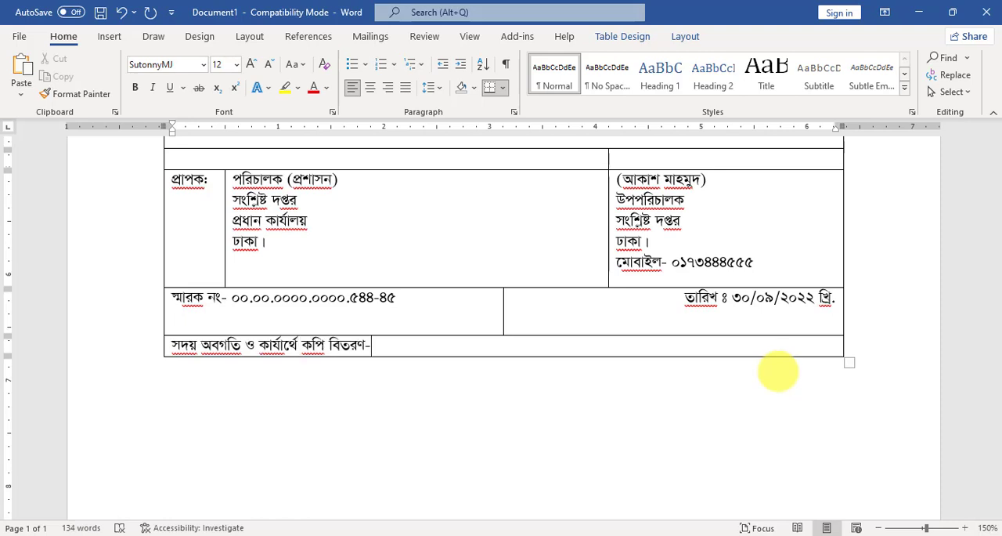
Add a row, paste the distribution list from "১। সচিব, সংশ্লিষ্ট মন্ত্রণালয়, ঢাকা।" to "৬। অফিস নথি।" into it, and add another empty row below.
key("Tab")
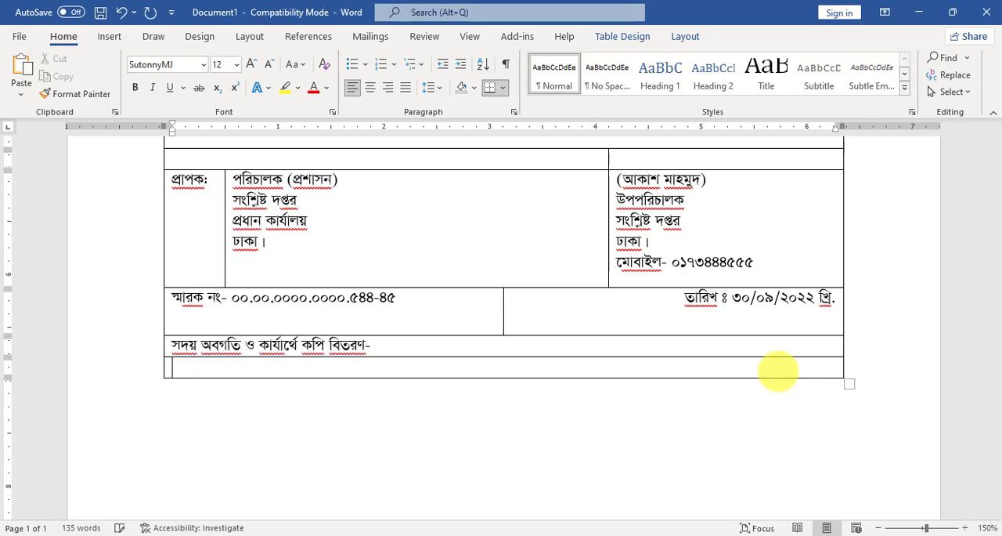
key("ctrl+v")
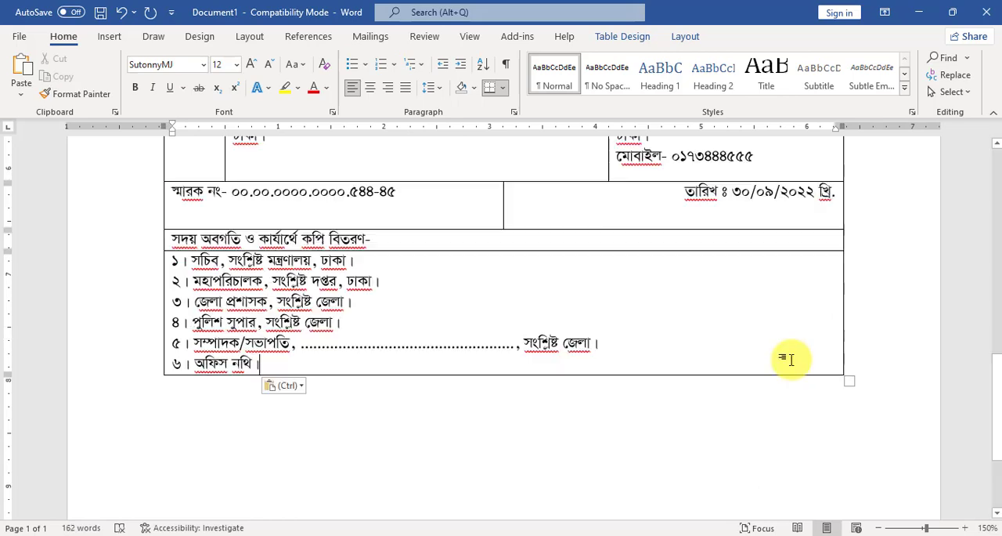
key("Tab")
Copy the empty two-cell row above the "প্রাপক:" row and paste it twice between the distribution list and the empty last row.
scroll(798, 354, "up", 3)
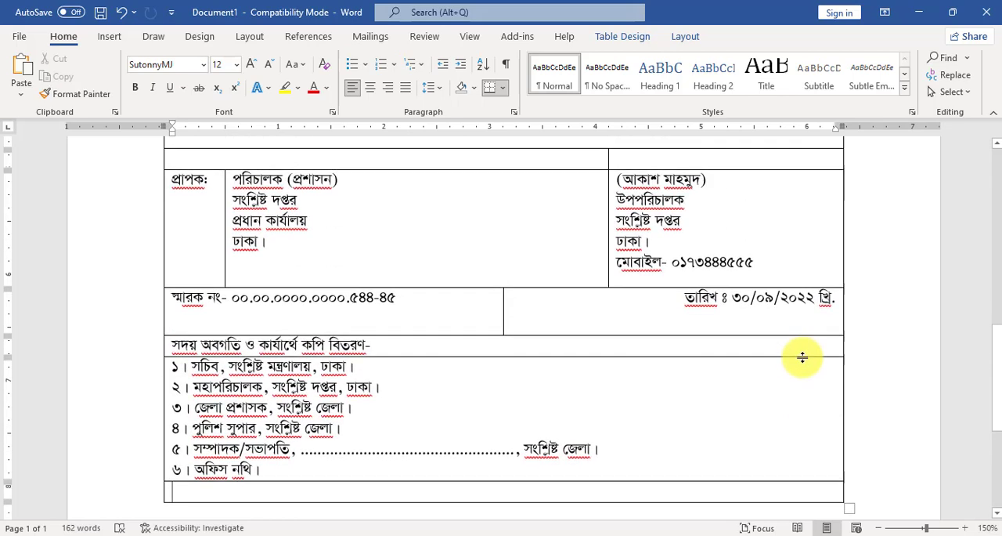
left_click(138, 210)
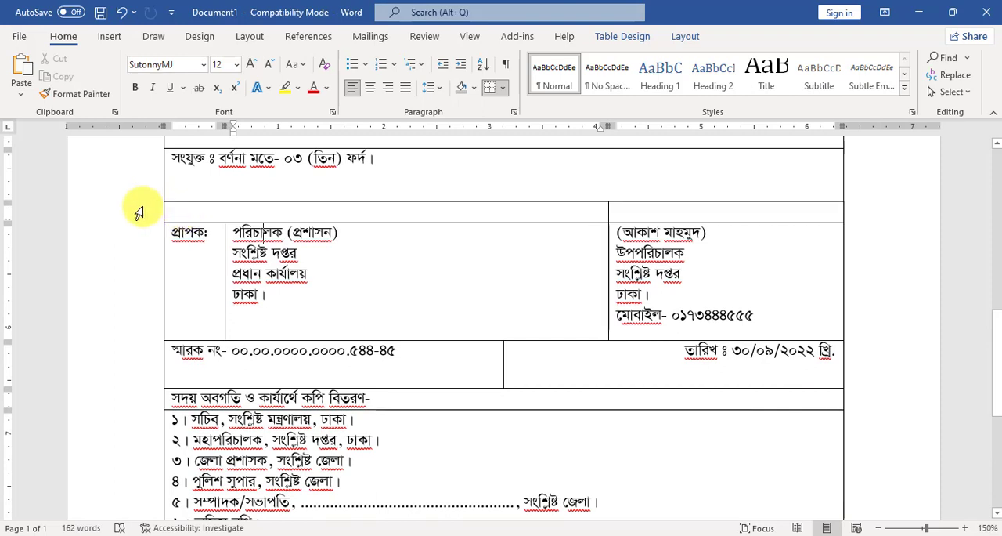
left_click(135, 217)
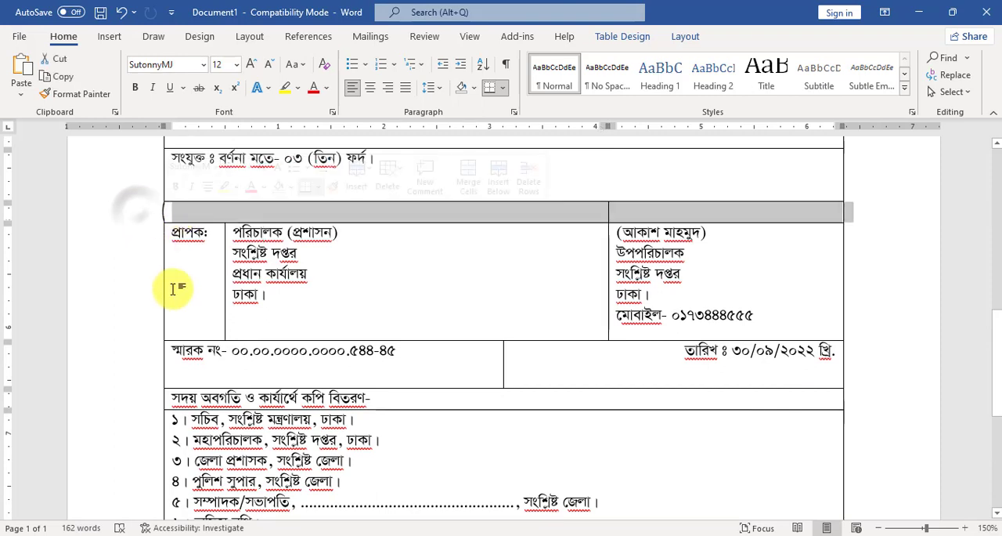
key("ctrl+c")
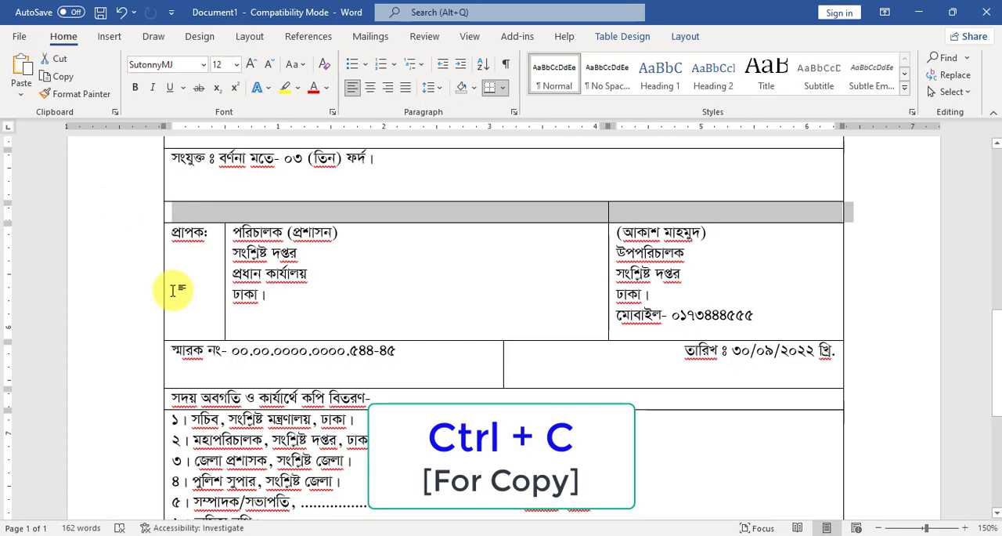
scroll(225, 284, "down", 3)
double_click(206, 387)
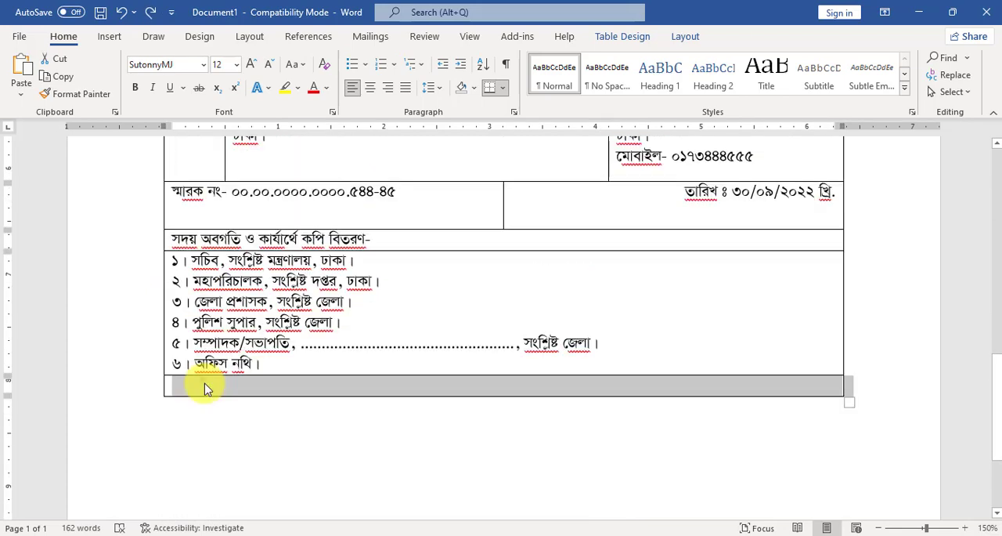
left_click(205, 387)
left_click(141, 390)
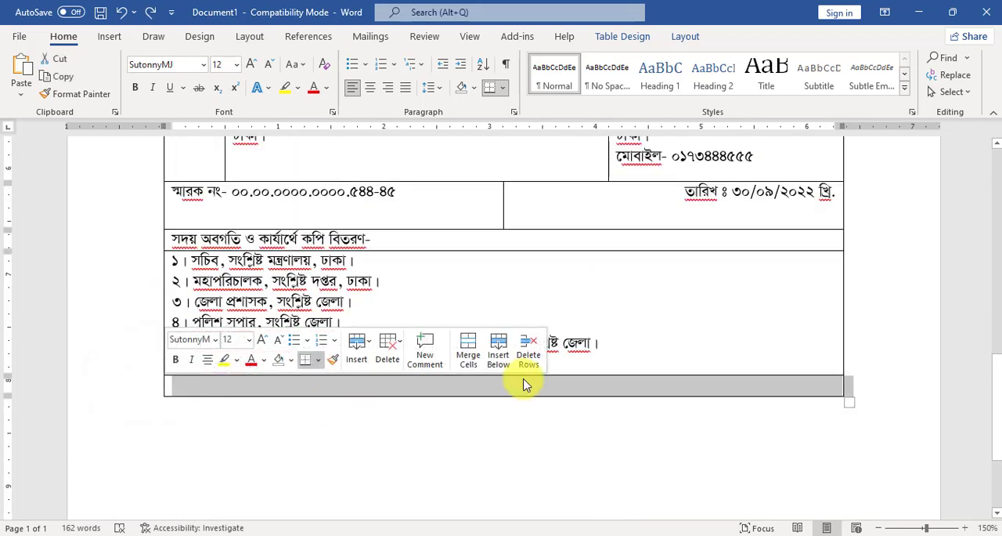
key("ctrl+v")
key("ctrl+v")
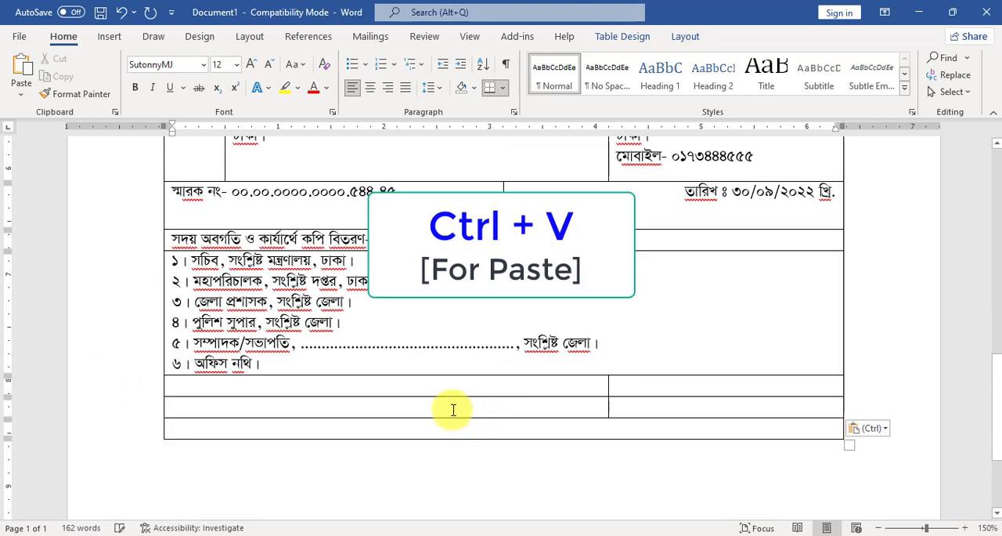
Enter the second signatory in the right cell of the lower pasted row: "সহকারী পরিচালক", "সংশ্লিষ্ট দপ্তর", "সংশ্লিষ্ট জেলা" and the mobile number.
left_click(622, 385)
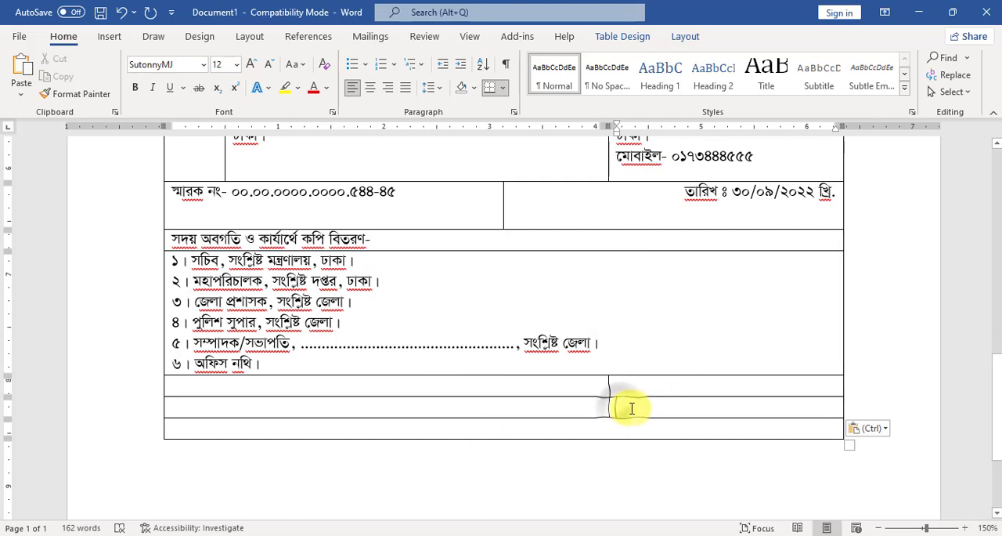
left_click(630, 405)
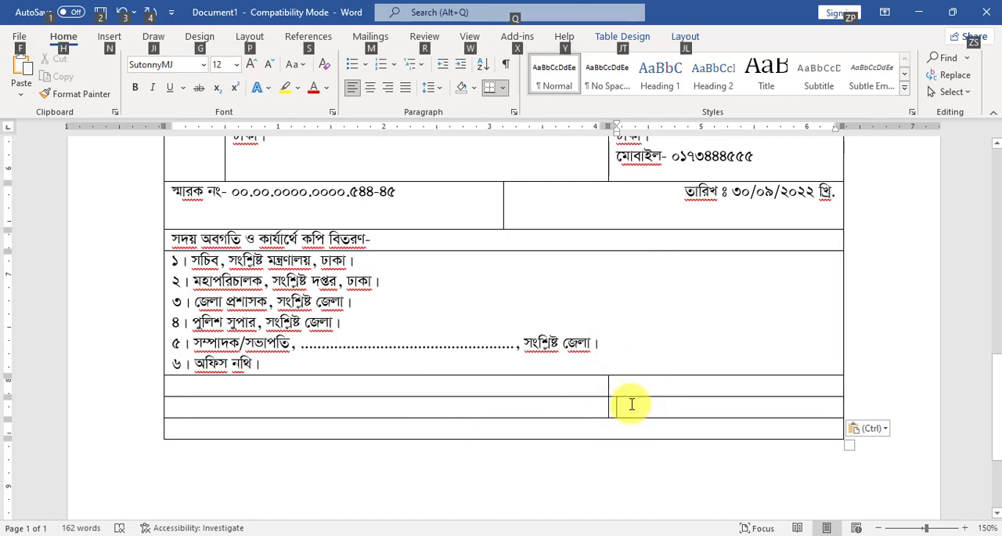
key("alt")
key("alt")
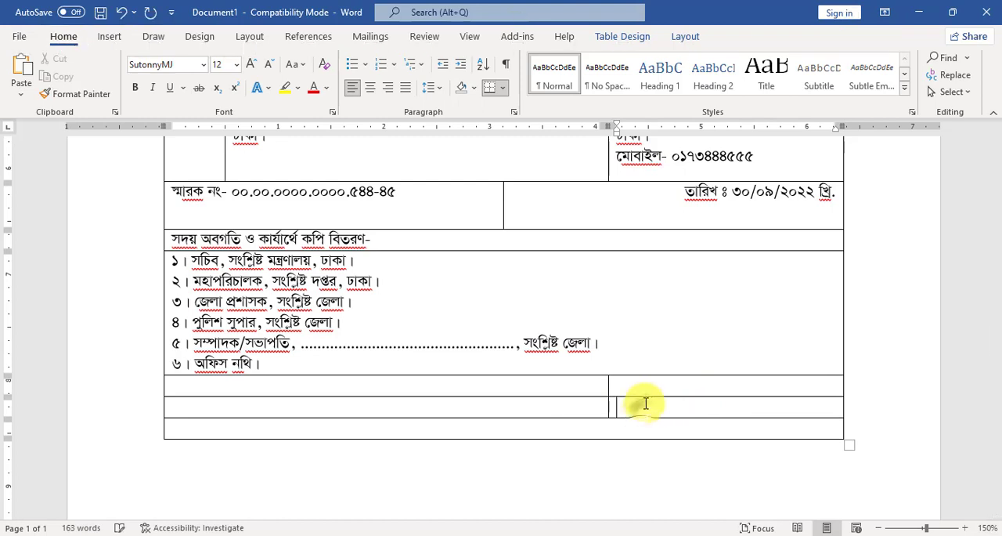
type("সহকারী পরিচালক")
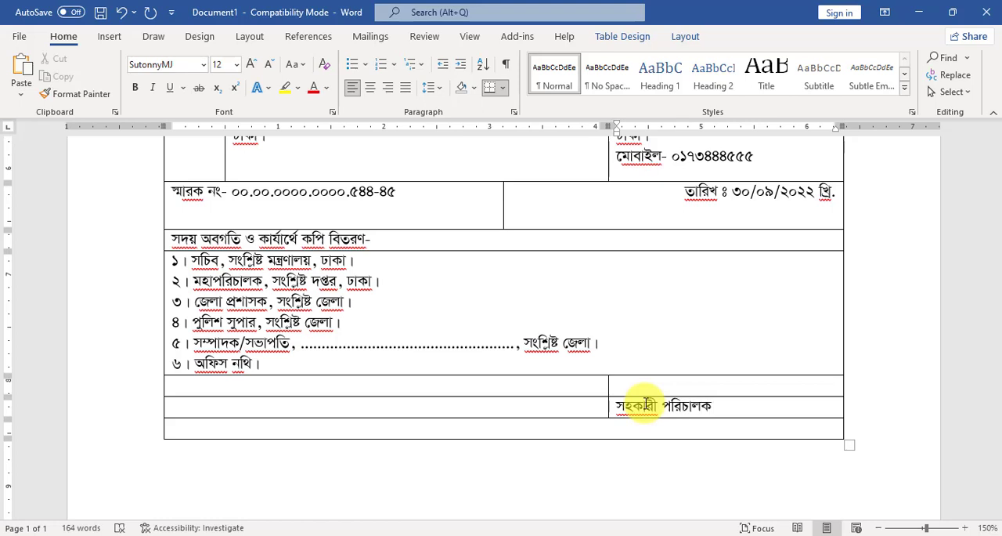
key("Return")
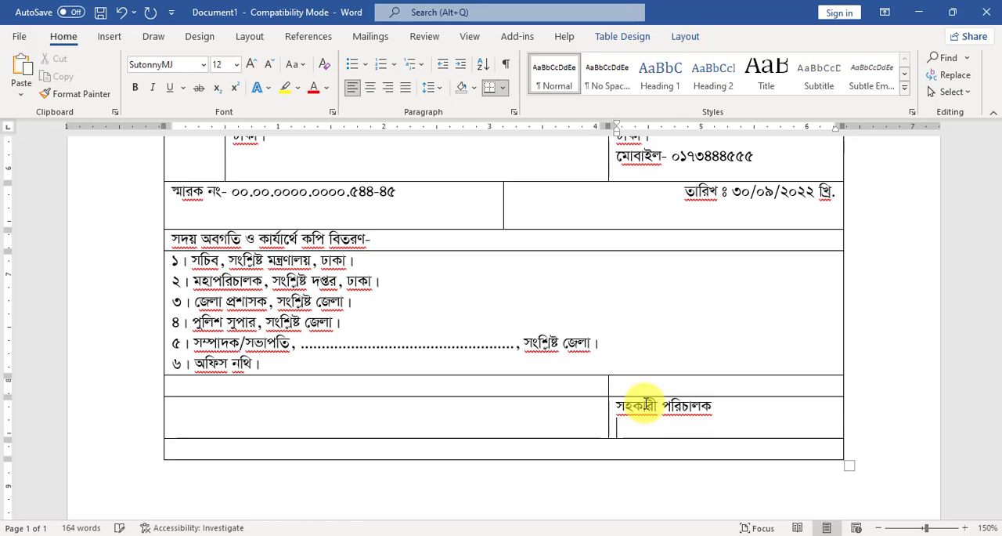
key("ctrl+v")
scroll(643, 391, "down", 4)
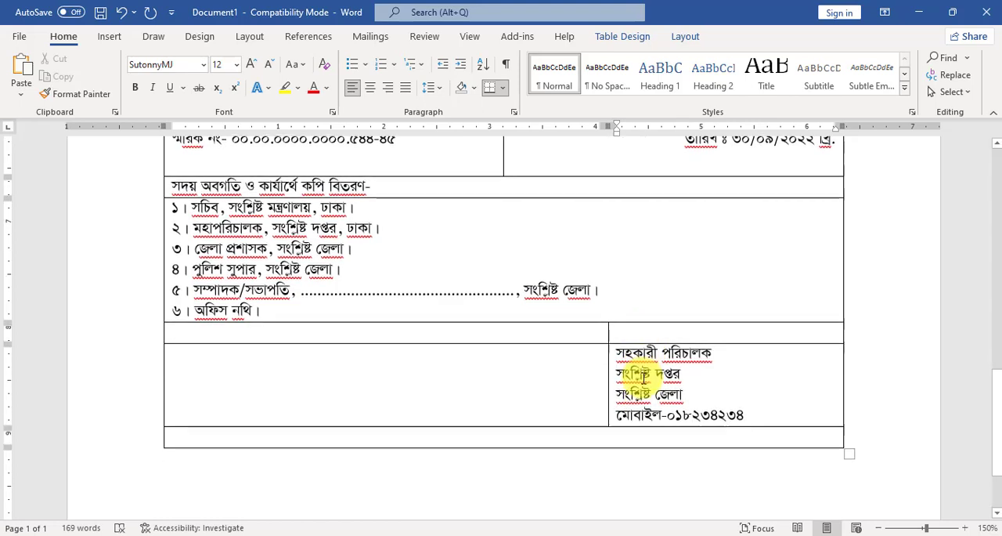
Cut the empty last row below the second signatory block out of the table.
scroll(533, 347, "up", 1)
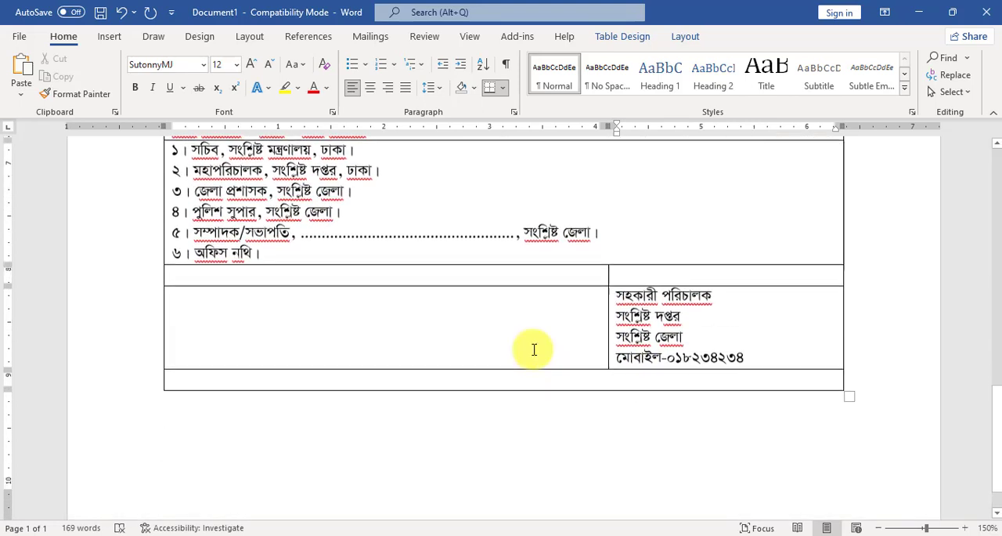
left_click(183, 379)
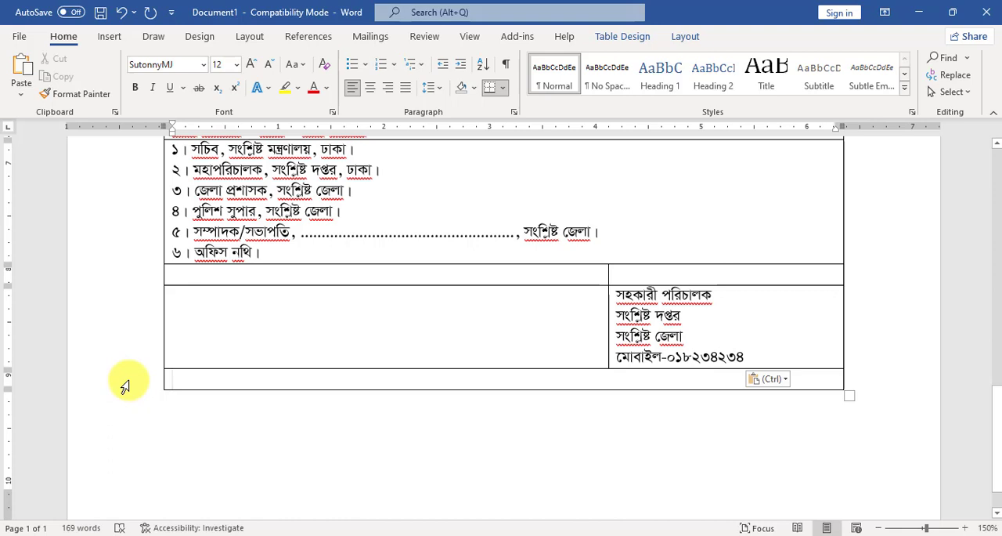
left_click(125, 385)
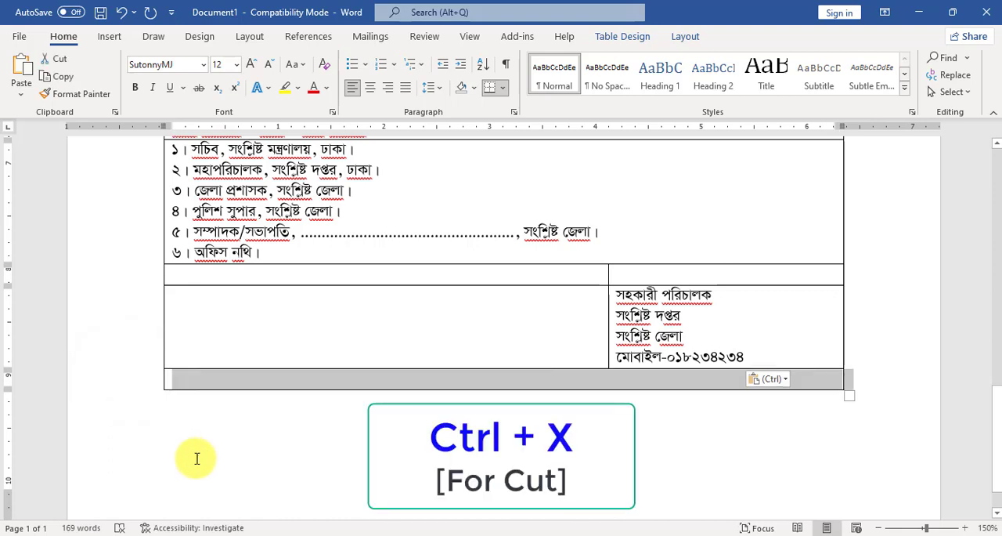
key("ctrl+x")
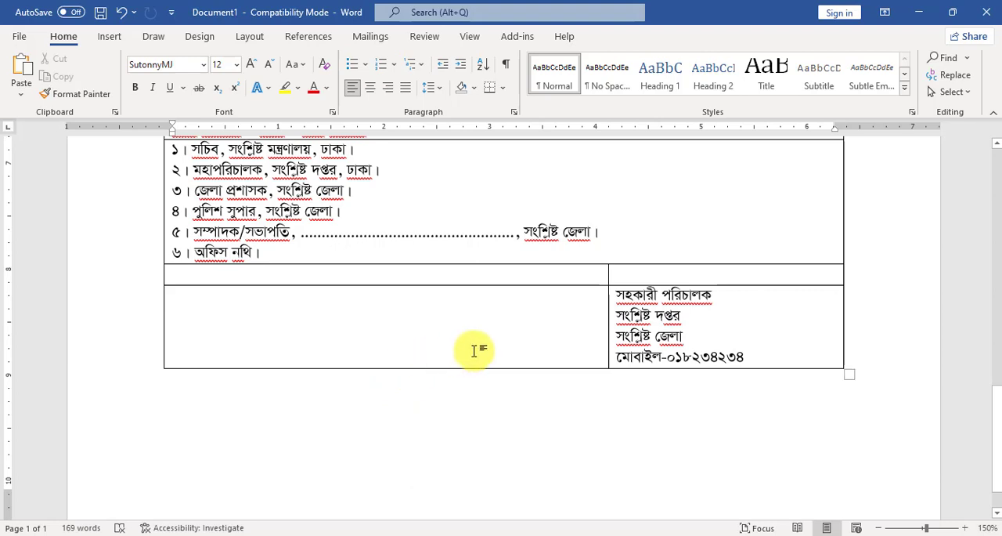
scroll(474, 350, "up", 10)
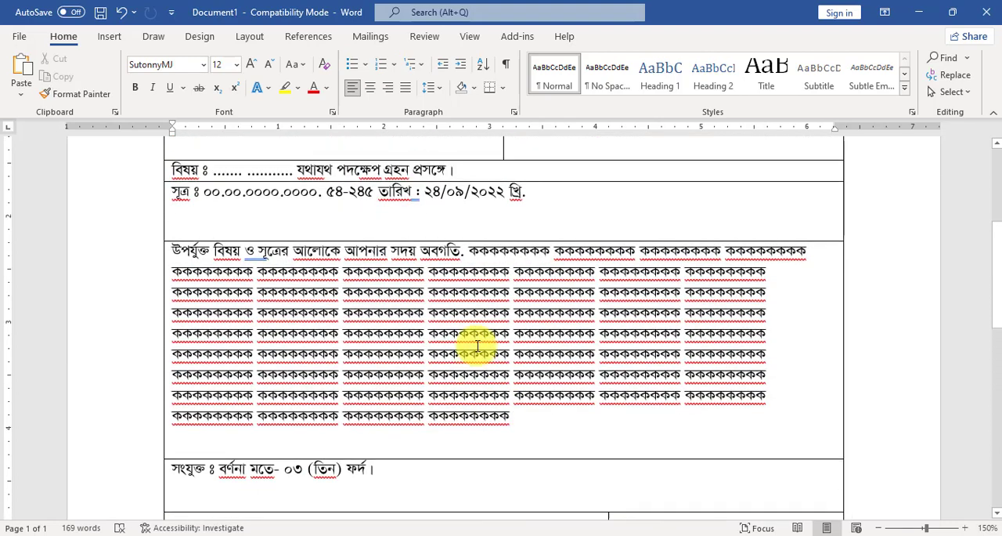
scroll(477, 345, "up", 5)
left_click(324, 274)
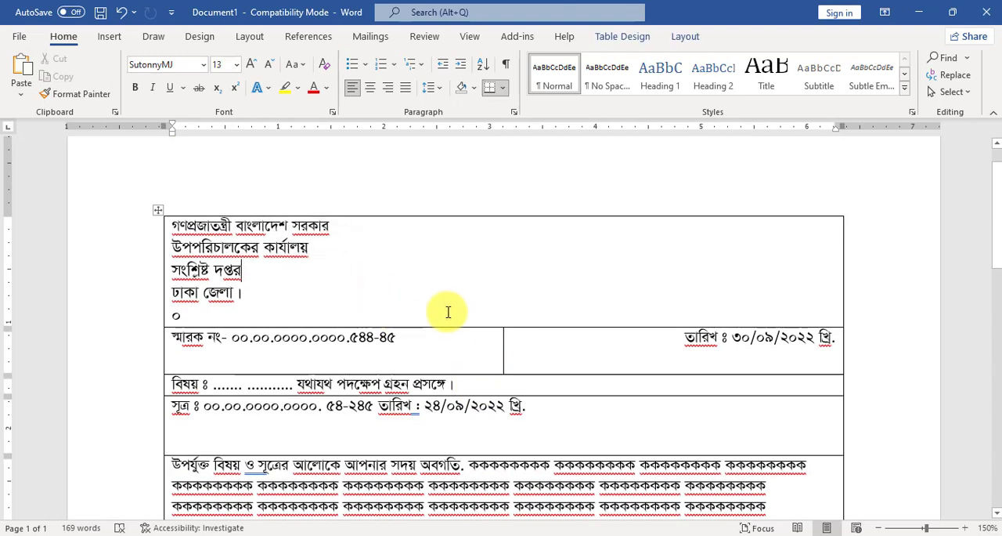
double_click(176, 314)
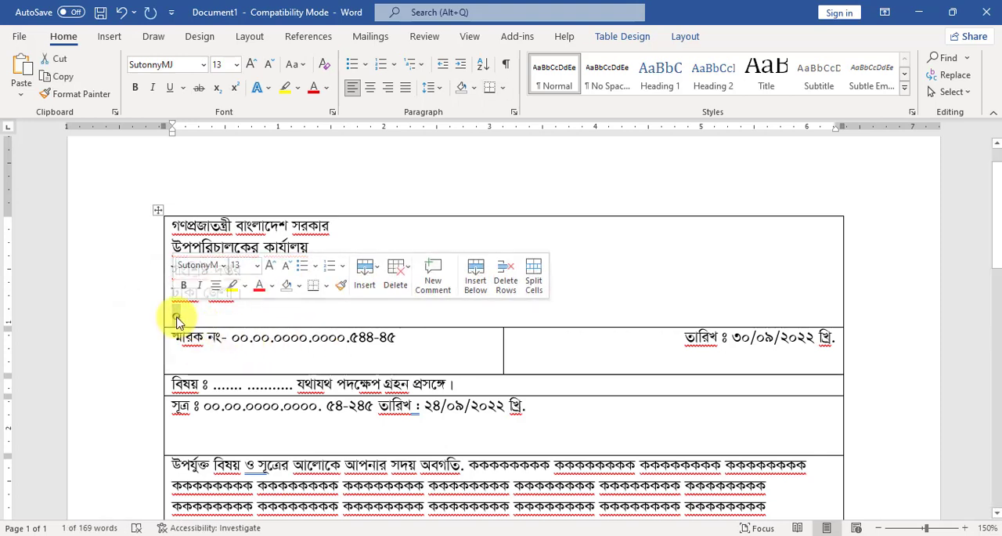
left_click_drag(176, 319, 237, 327)
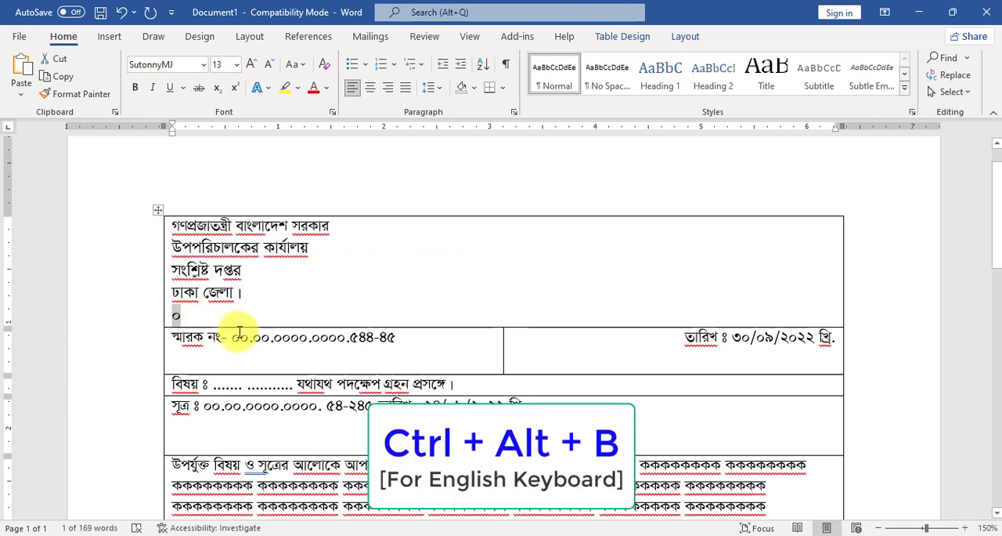
left_click(189, 64)
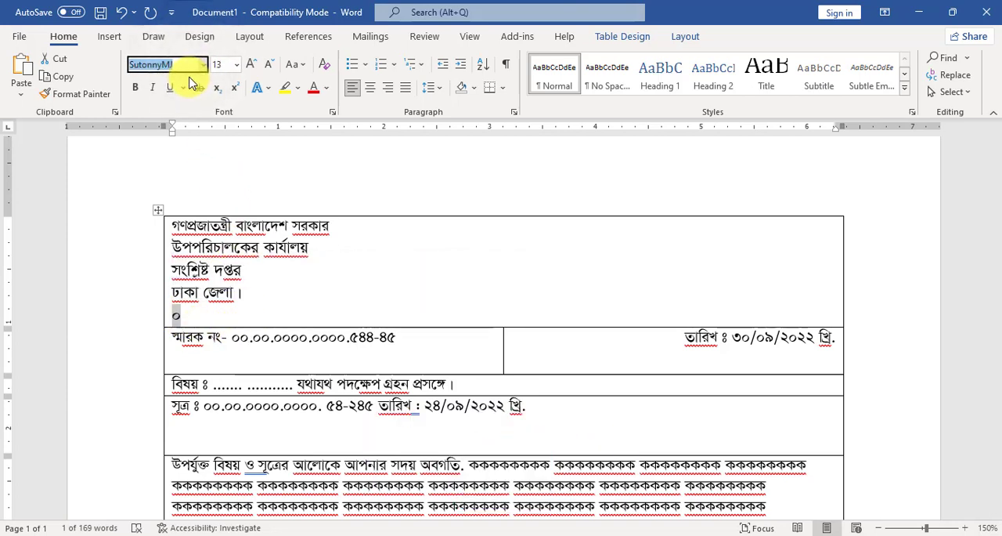
type("Ca")
type("l")
key("Return")
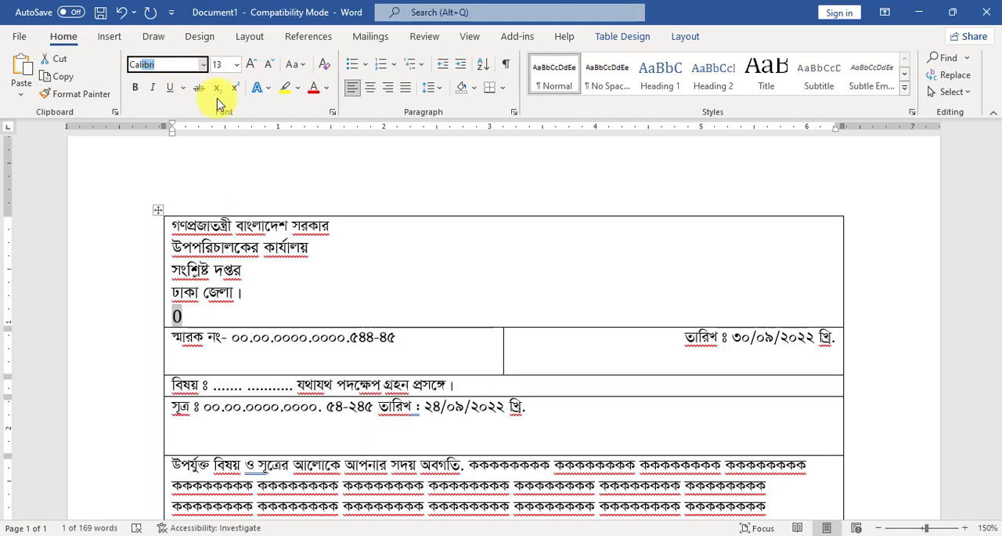
key("Tab")
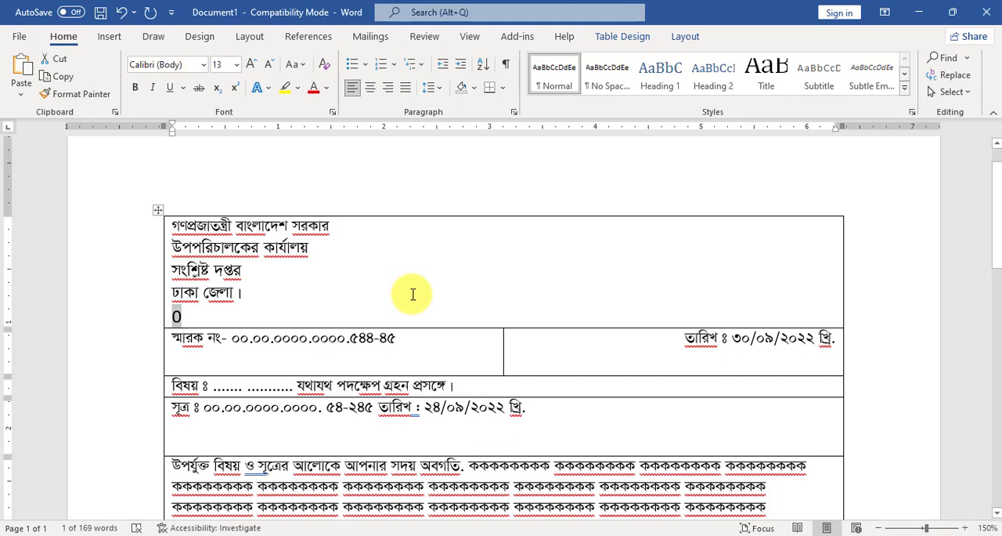
type("www.abcd.gov.bd")
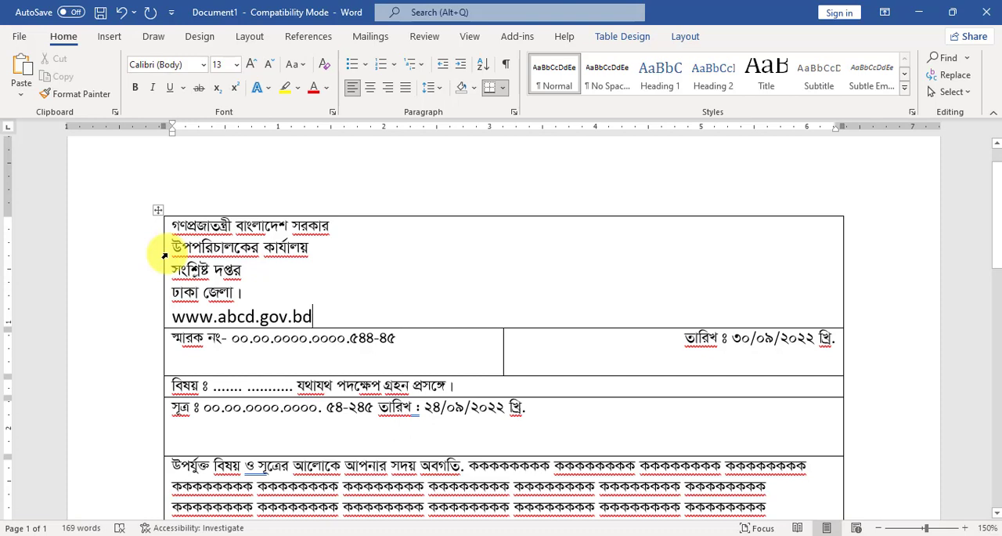
left_click(168, 223)
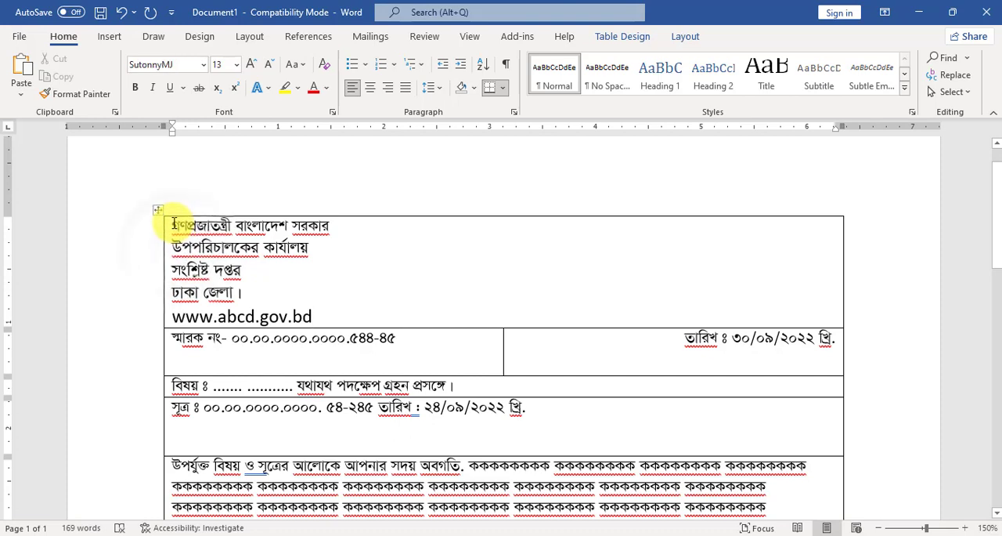
left_click(192, 270)
left_click_drag(192, 270, 313, 318)
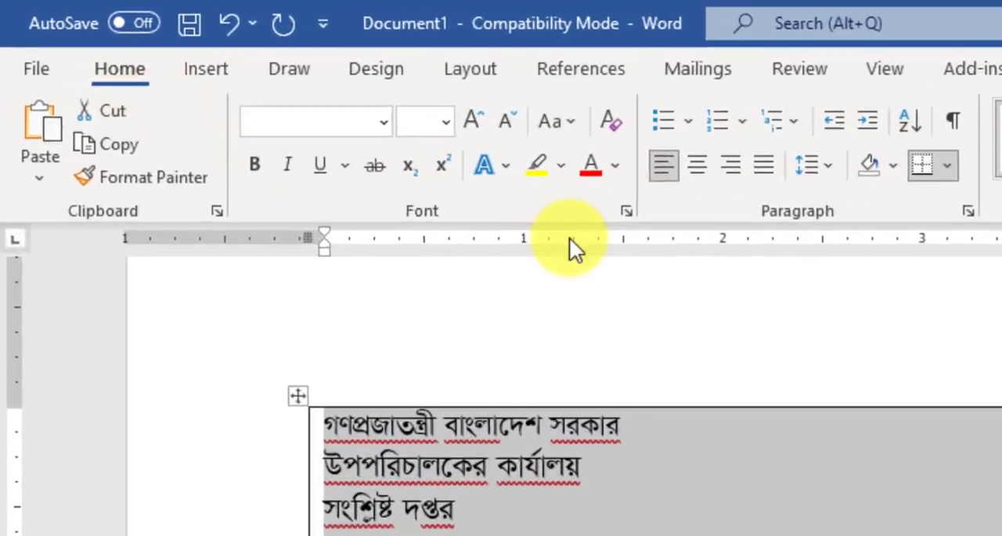
left_click(719, 167)
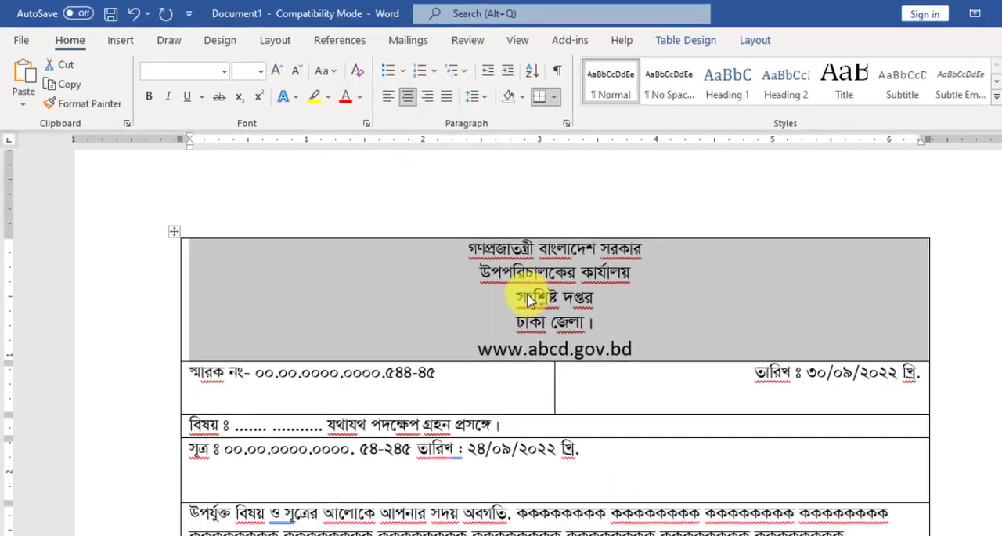
Make the subject text after "বিষয় ঃ", ending in "যথাযথ পদক্ষেপ গ্রহন প্রসঙ্গে।", bold and underlined.
scroll(474, 290, "down", 3)
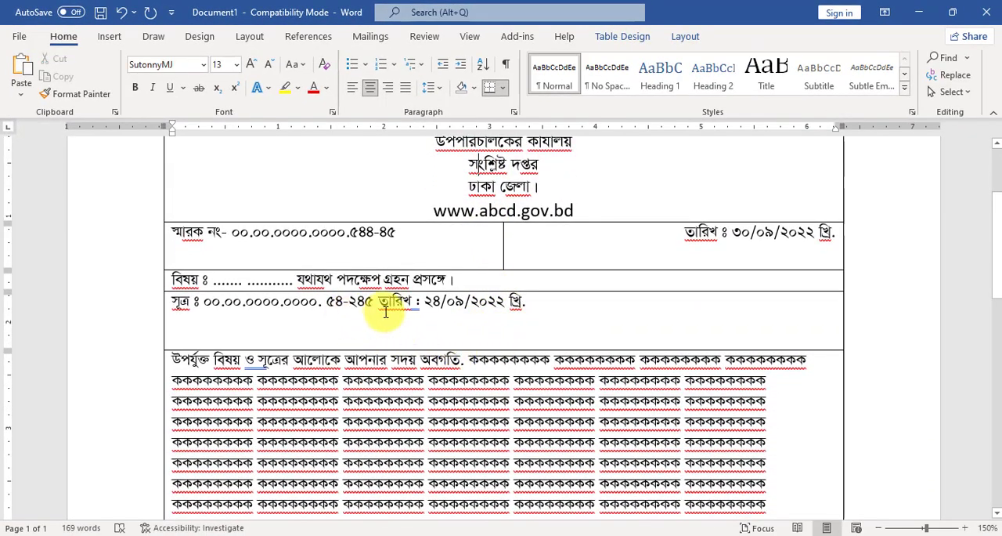
left_click_drag(466, 279, 229, 285)
left_click(274, 284)
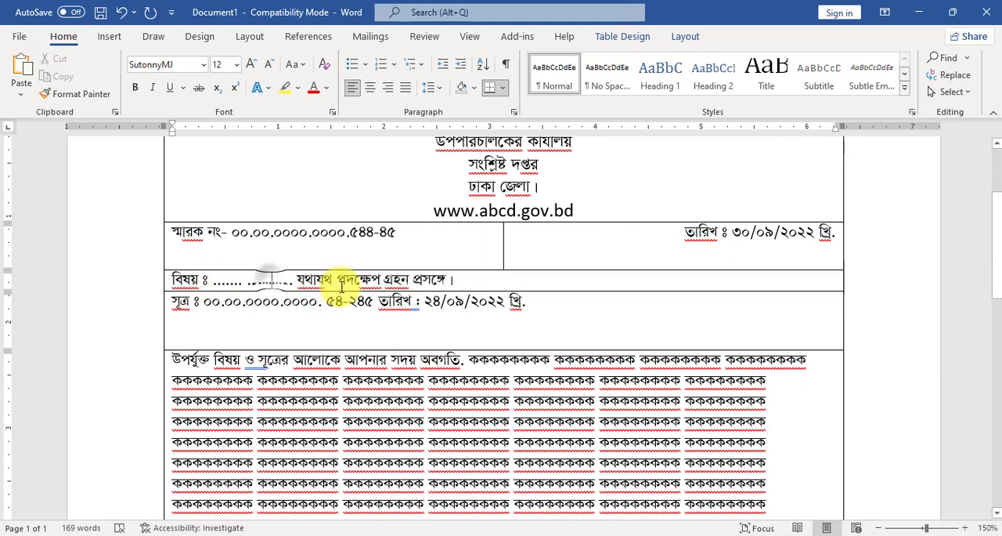
left_click_drag(467, 278, 217, 284)
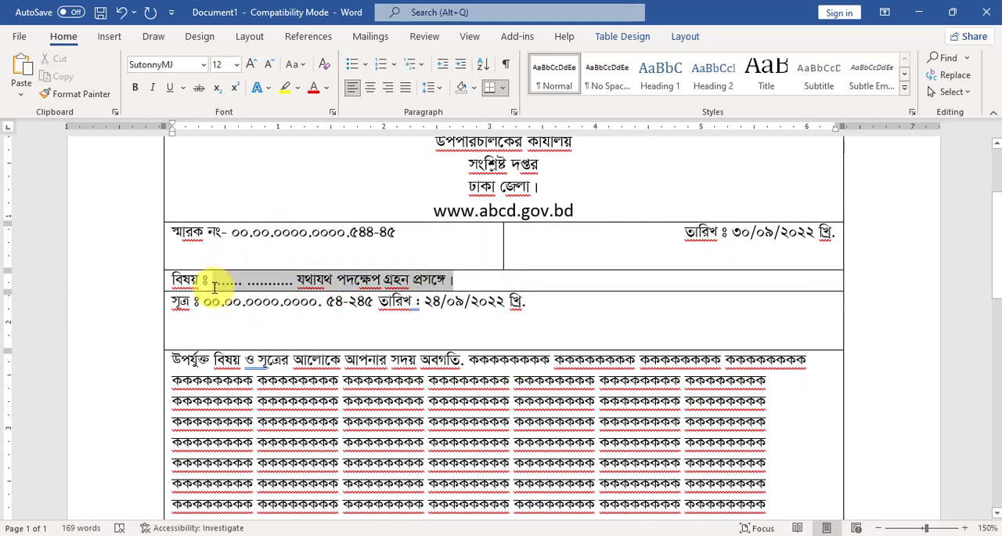
left_click(134, 87)
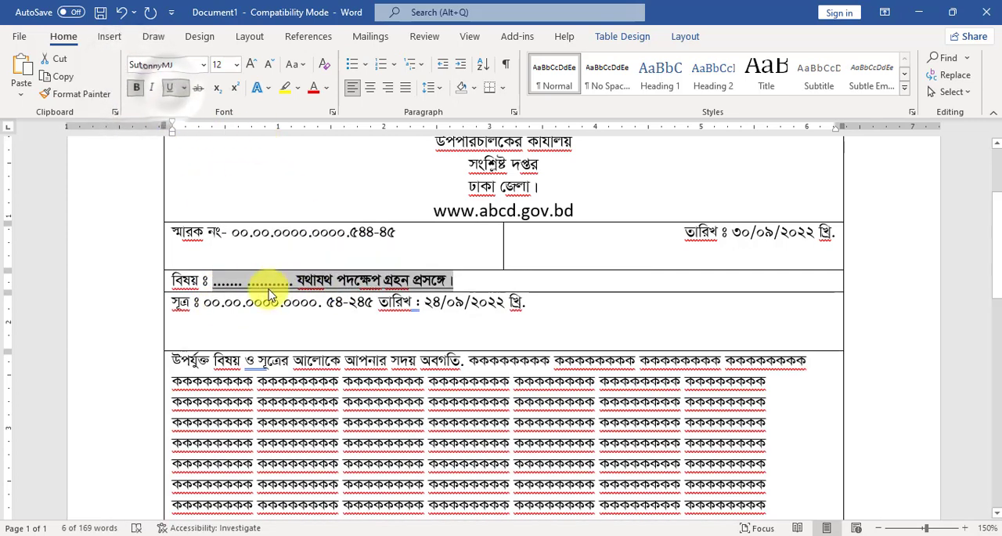
left_click(243, 301)
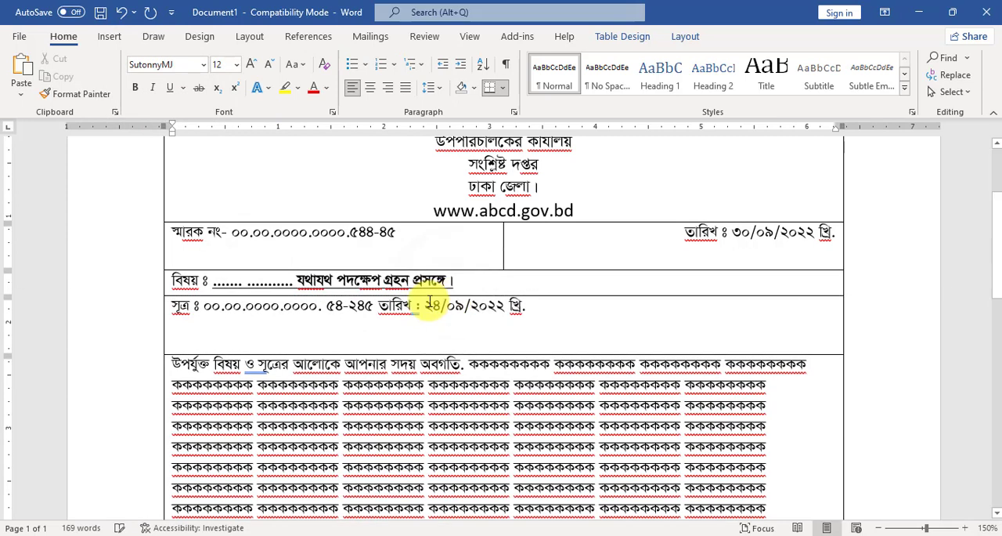
Justify the body paragraph beginning "উপর্যুক্ত বিষয় ও সূত্রের আলোকে" and indent its first line by 0.5 inch.
scroll(525, 305, "down", 1)
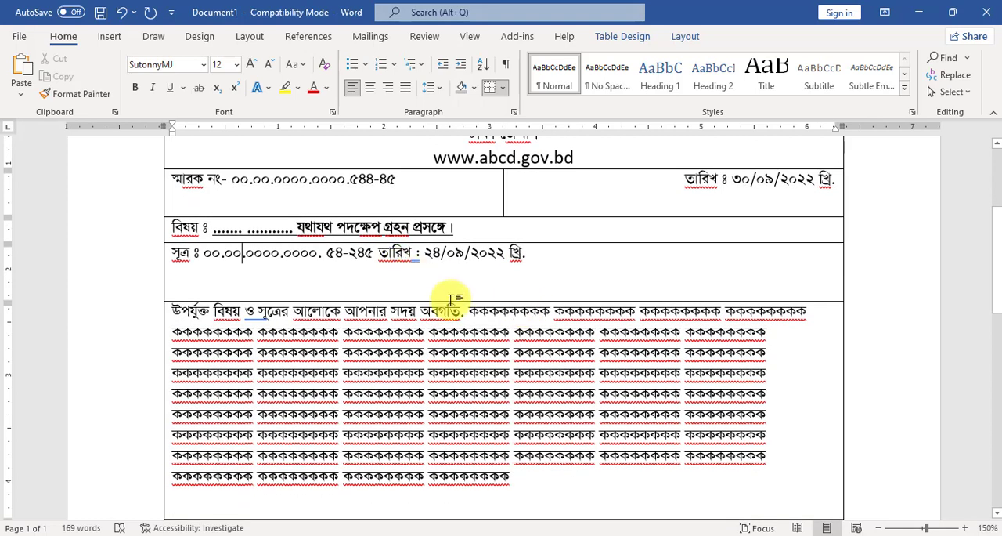
scroll(500, 333, "down", 1)
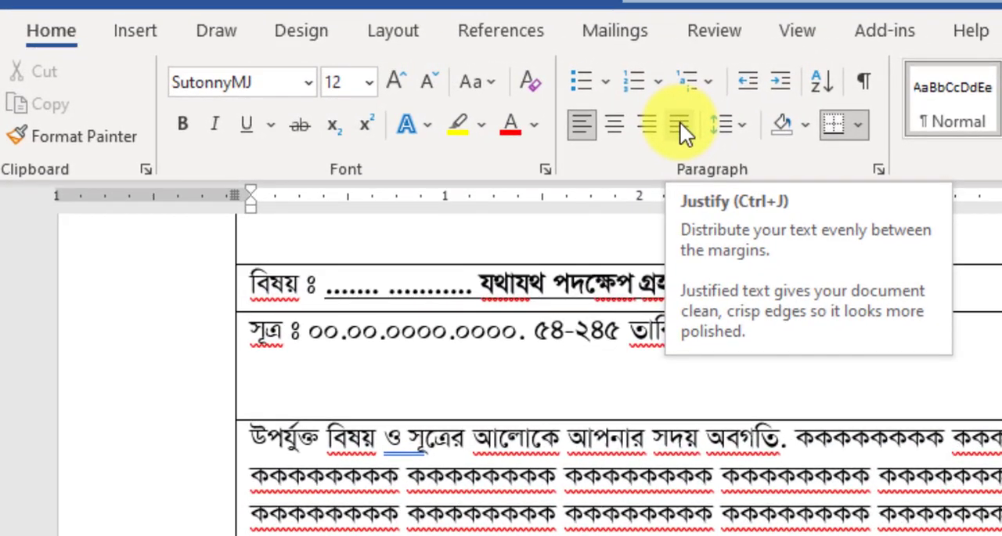
left_click(406, 87)
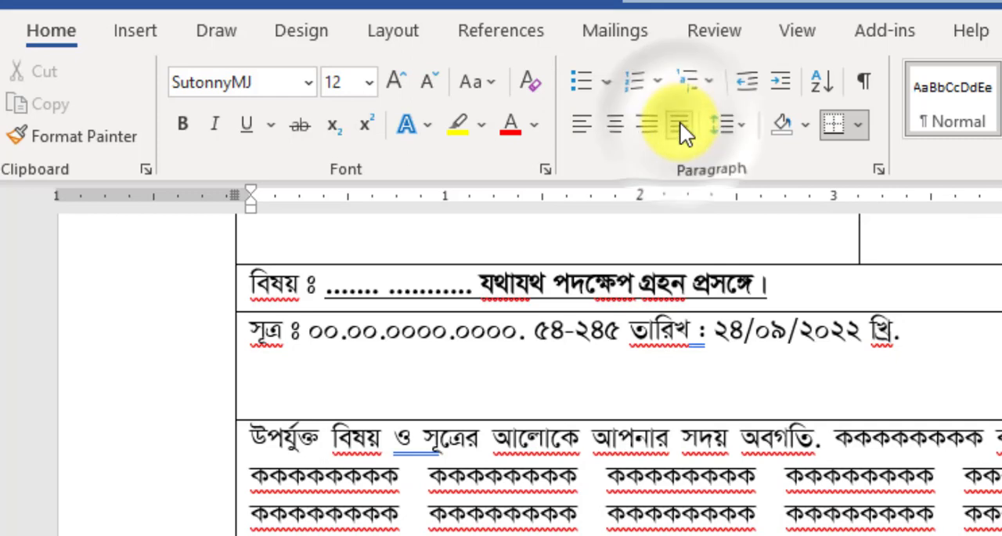
scroll(279, 454, "up", 1)
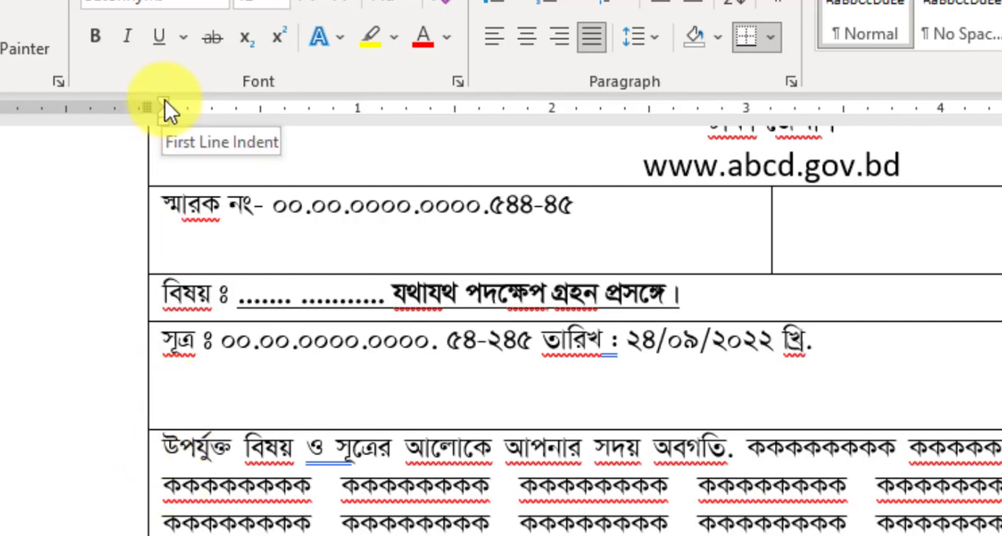
left_click_drag(165, 103, 258, 107)
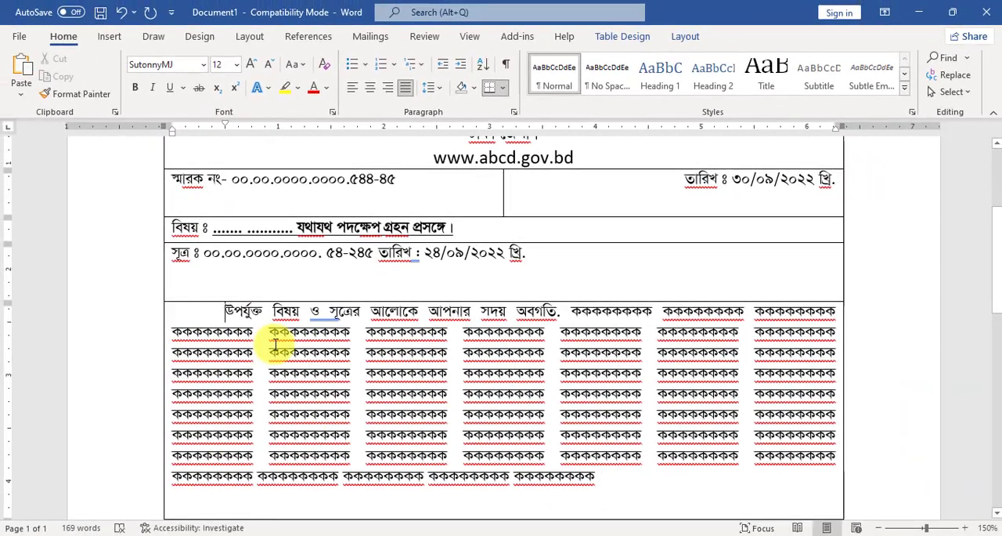
Center the text of both signatory blocks, the "উপপরিচালক" cell and the "সহকারী পরিচালক" cell, including the empty cell above each.
scroll(275, 344, "down", 5)
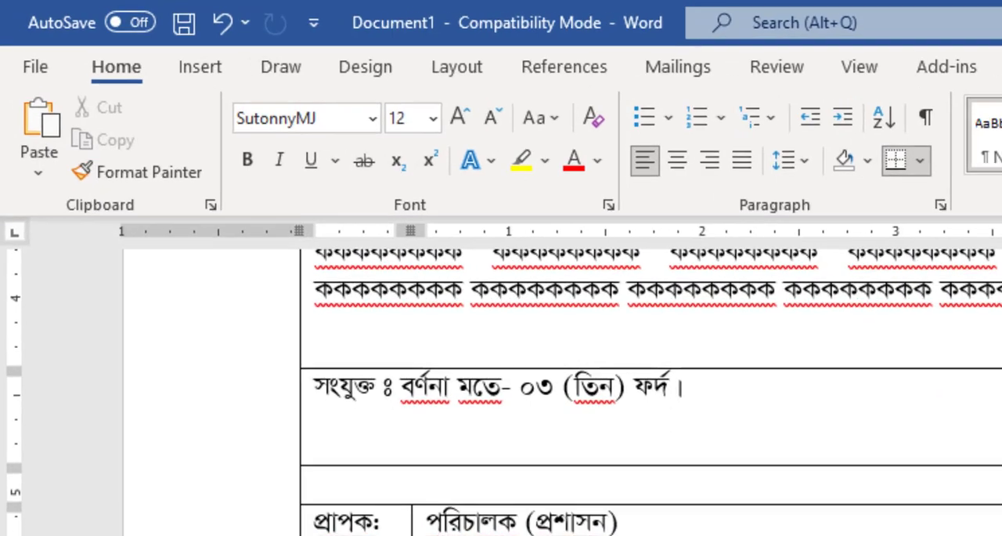
left_click_drag(308, 429, 404, 457)
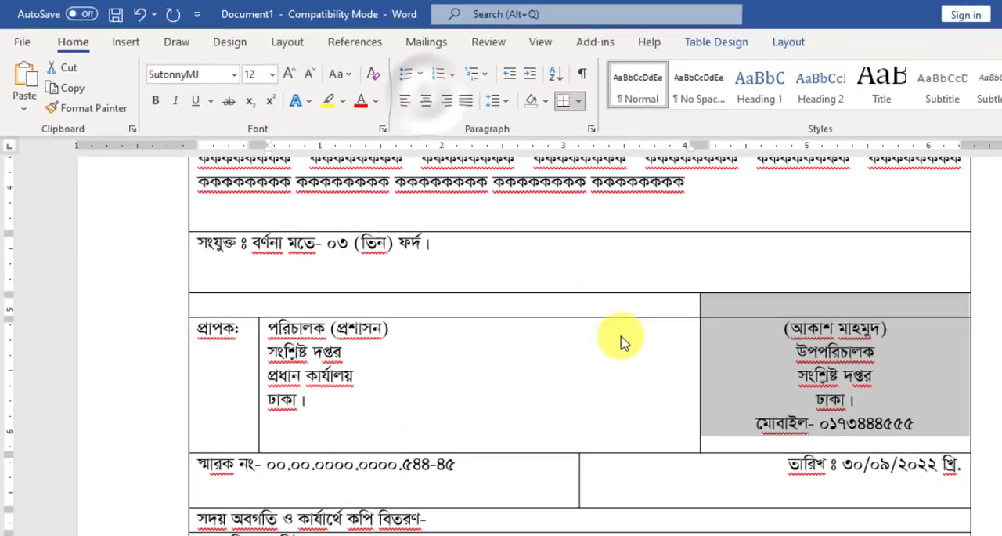
scroll(621, 340, "down", 5)
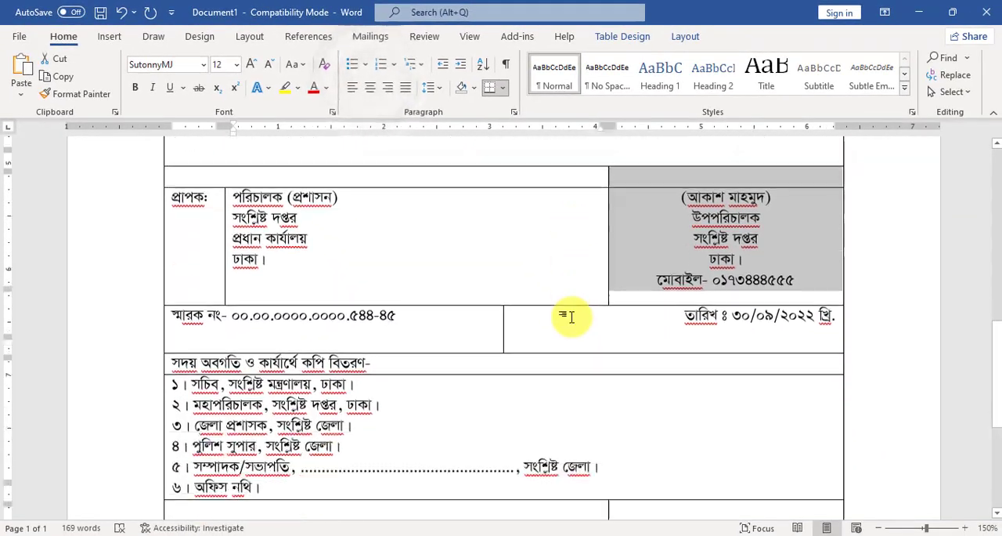
left_click_drag(639, 335, 637, 376)
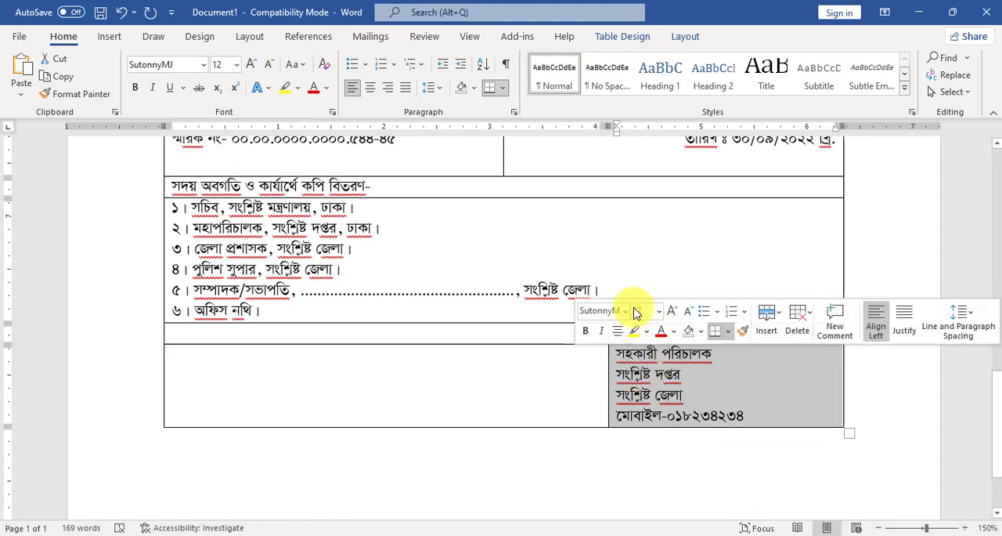
left_click(371, 87)
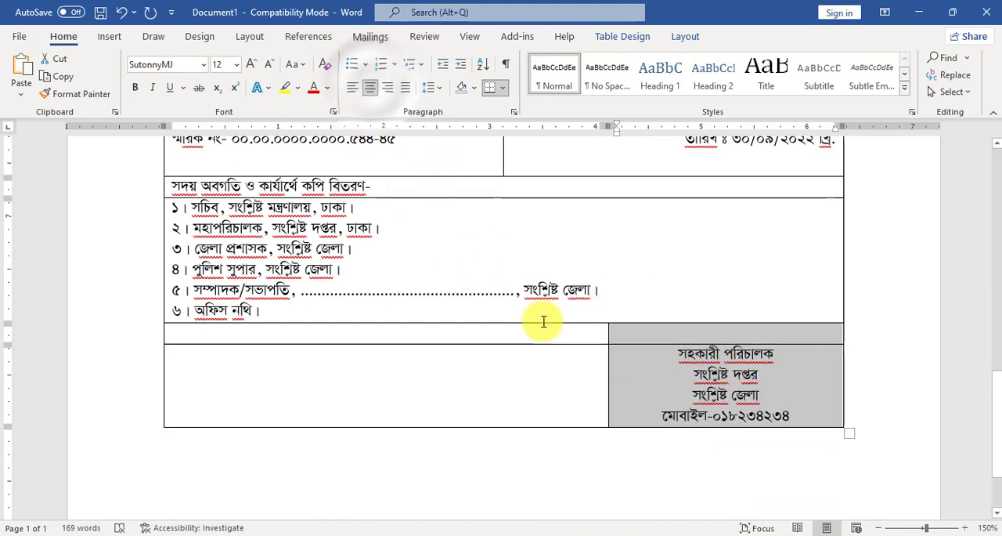
scroll(537, 320, "up", 5)
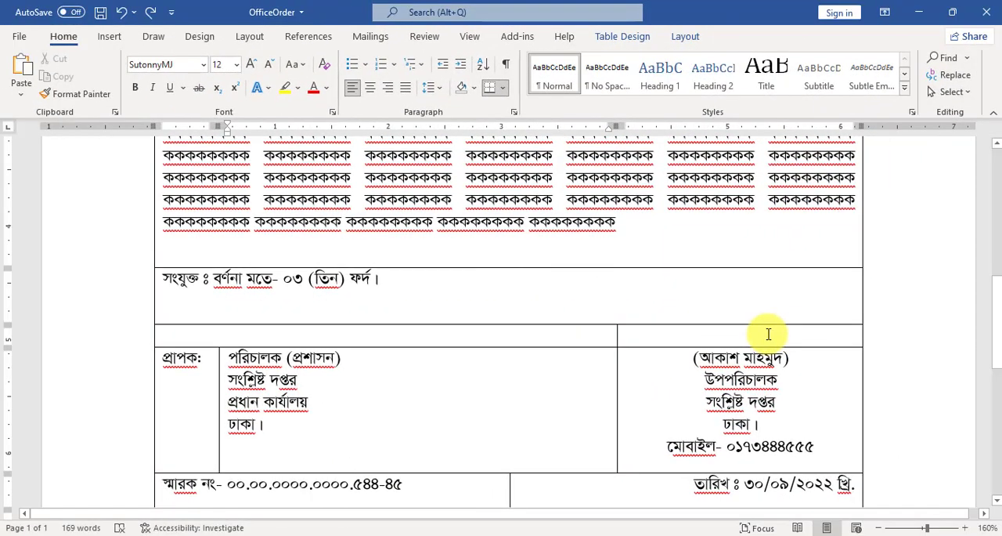
Review the OfficeOrder letter from the letterhead and subject line down to the second signatory block.
left_click(798, 337)
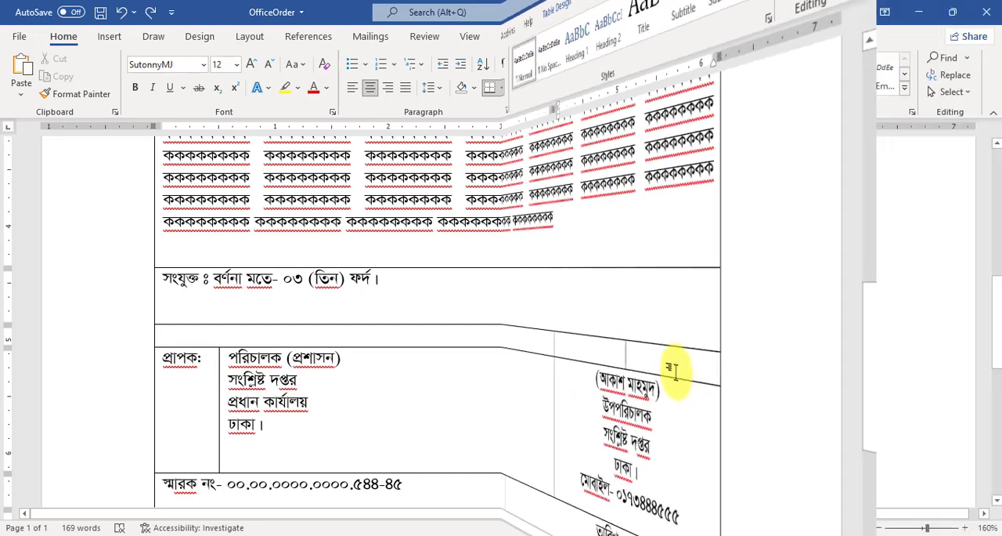
scroll(443, 358, "up", 6)
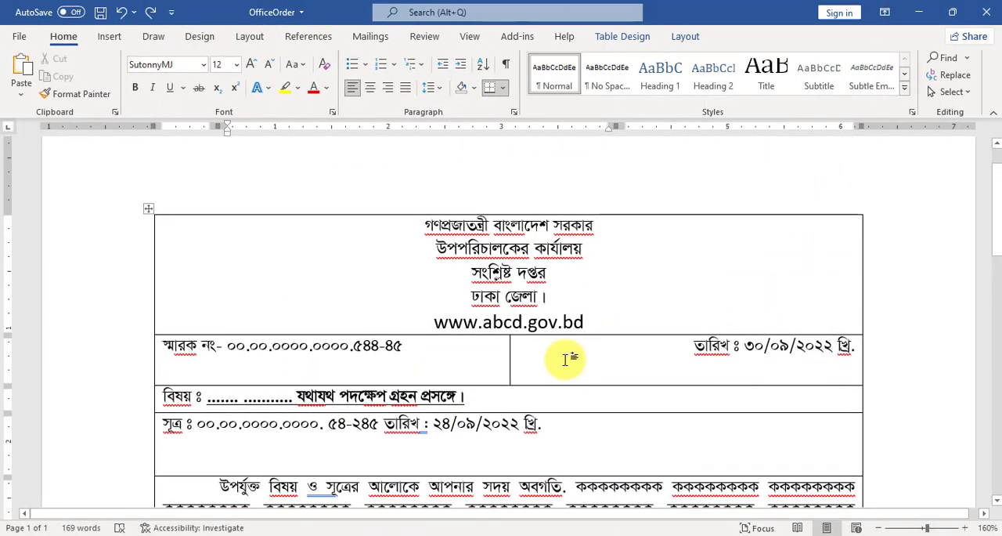
left_click(503, 247)
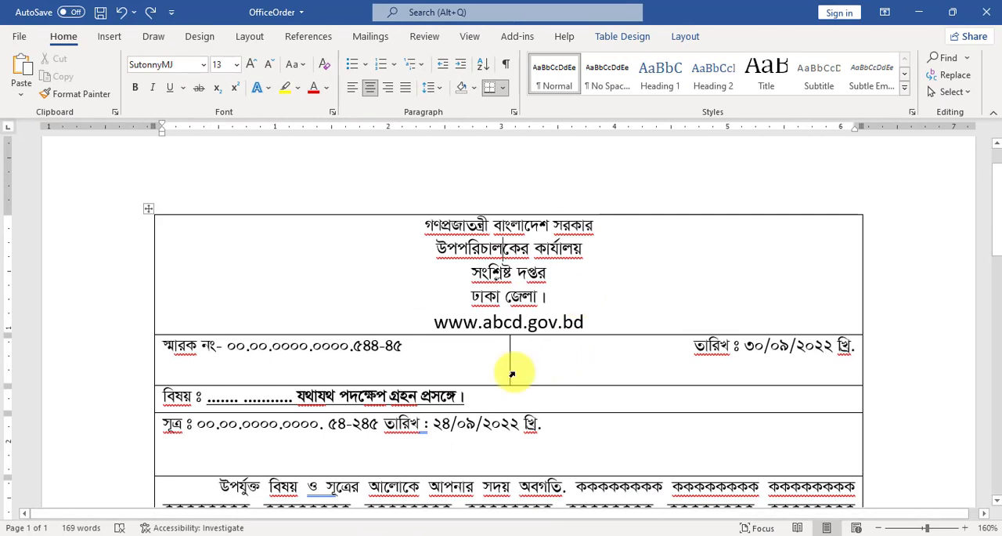
scroll(557, 374, "down", 15)
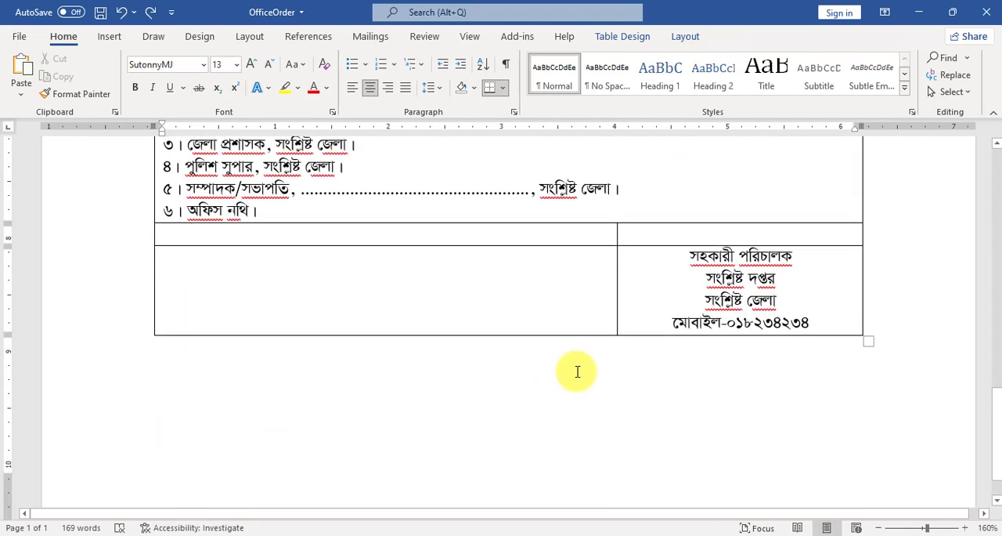
scroll(577, 370, "up", 10)
scroll(577, 369, "up", 12)
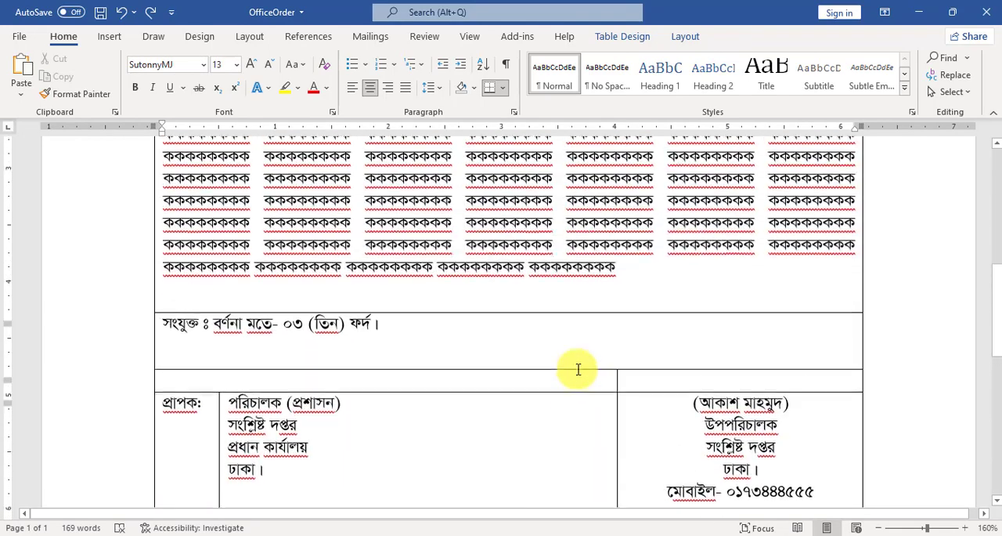
left_click(578, 369)
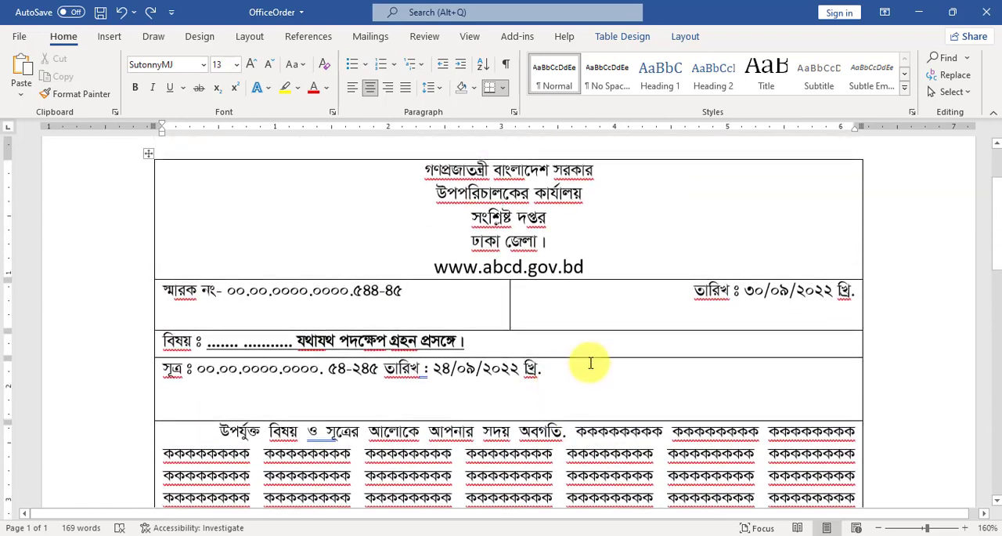
scroll(611, 345, "up", 2)
scroll(641, 362, "down", 1)
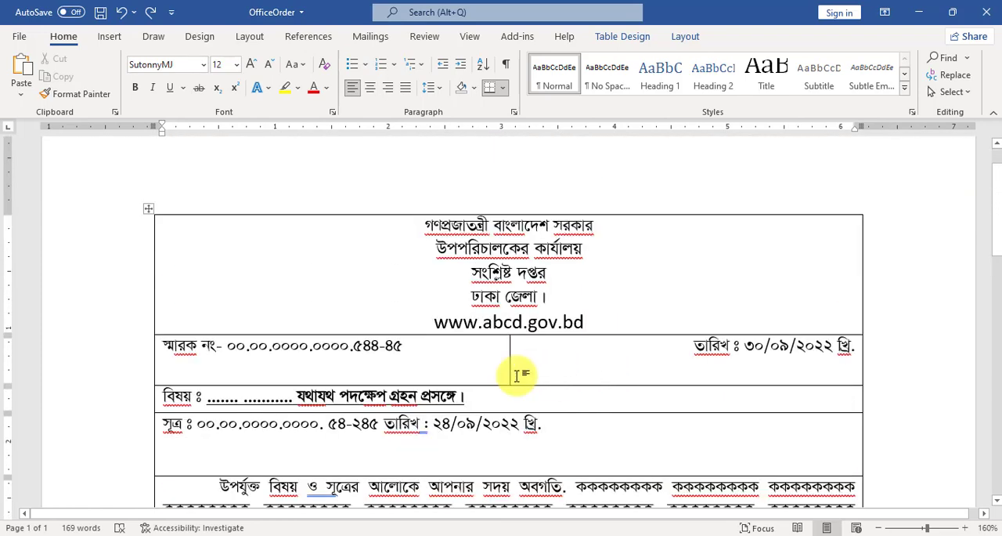
left_click(419, 395)
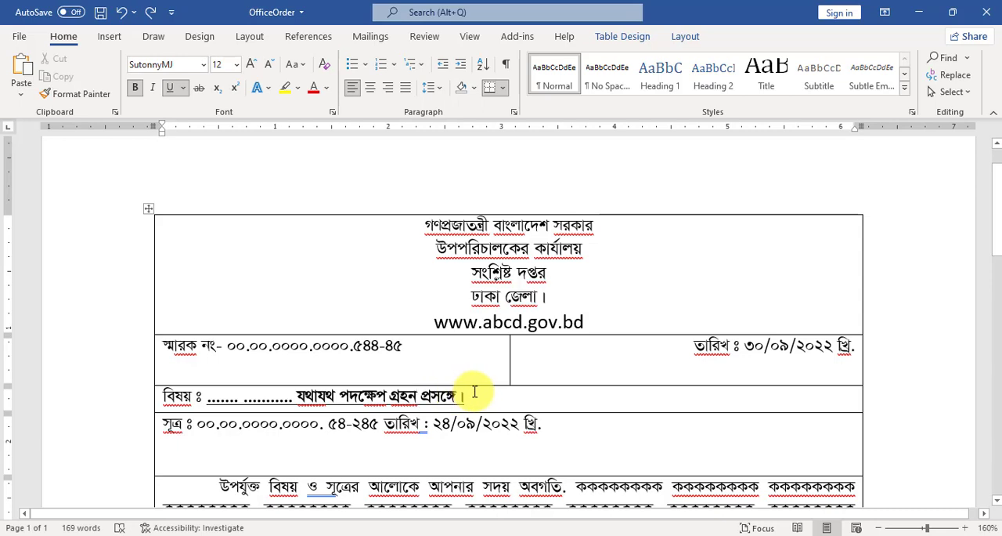
left_click_drag(473, 390, 332, 407)
left_click(332, 406)
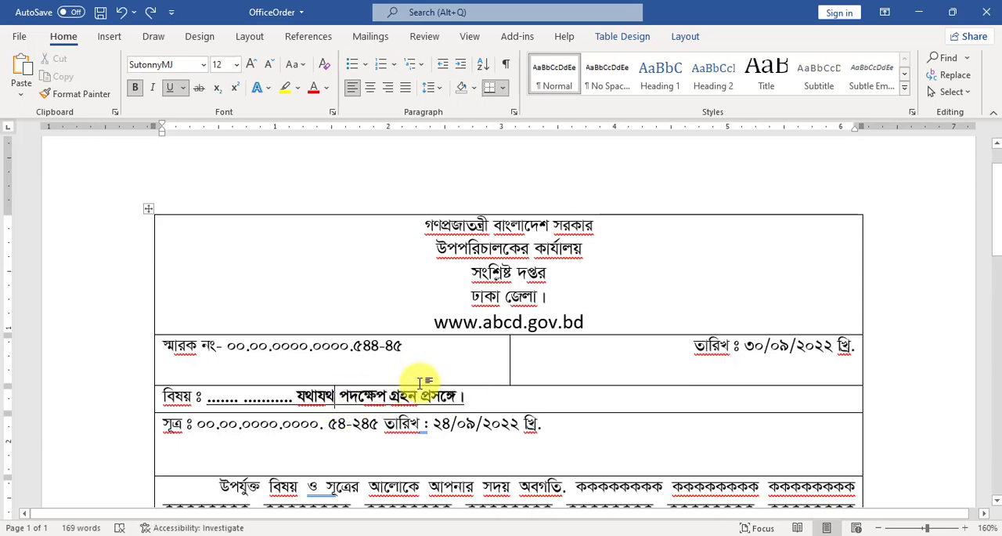
left_click(227, 270)
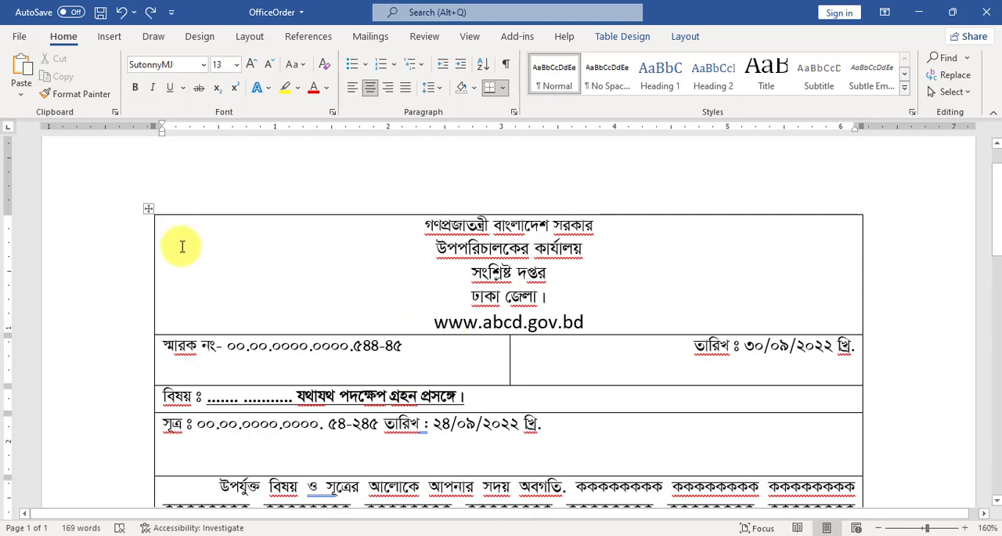
Copy the entire letter table, from the letterhead row to the last signatory row.
left_click(149, 208)
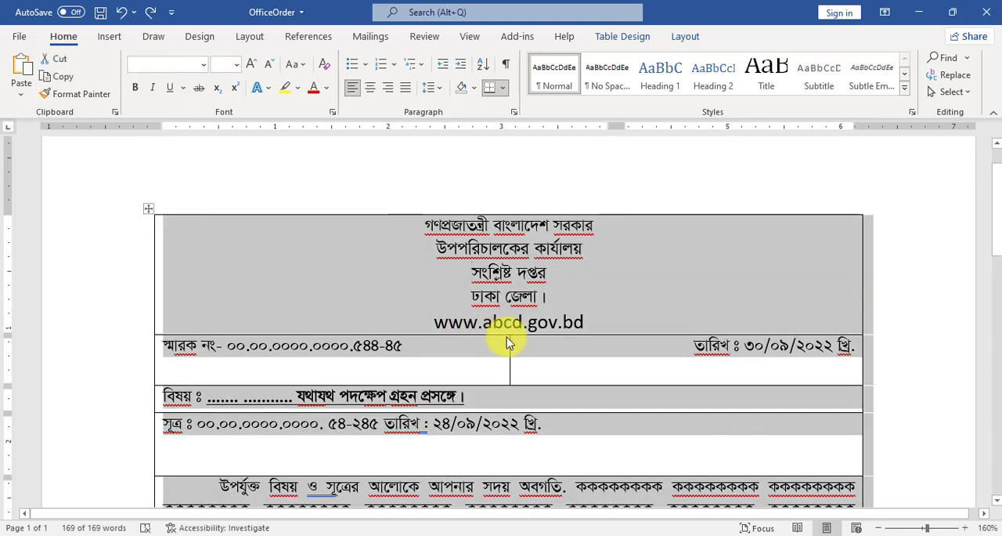
scroll(549, 345, "down", 6)
scroll(554, 352, "down", 6)
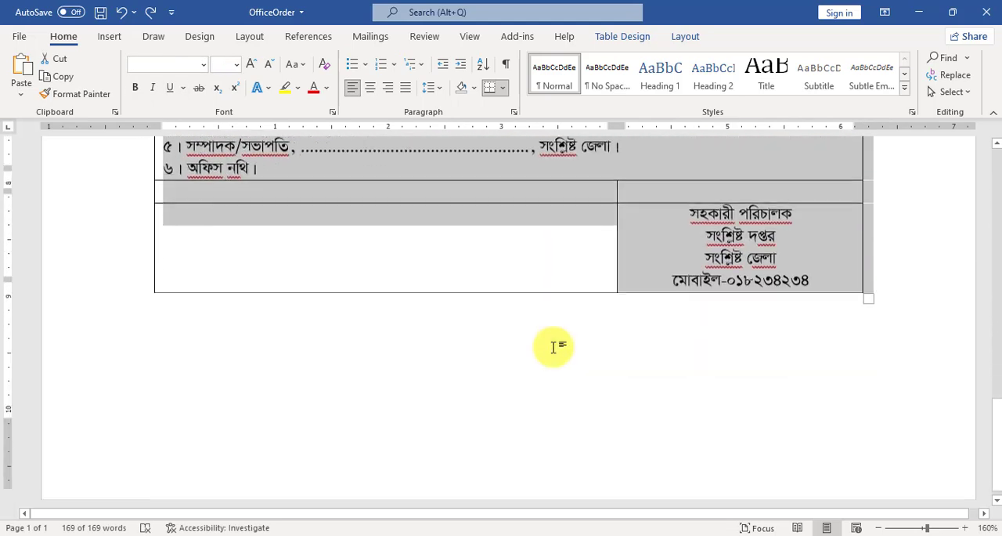
scroll(554, 353, "up", 8)
scroll(553, 352, "up", 5)
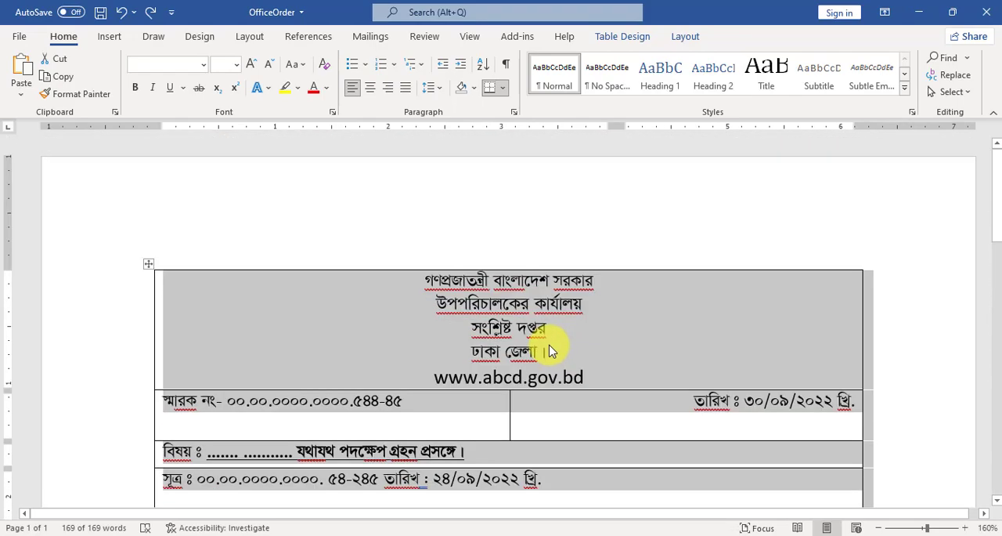
key("ctrl+c")
Insert a page break below the letter table and paste the copied letter onto the second page.
left_click(512, 328)
scroll(508, 329, "down", 3)
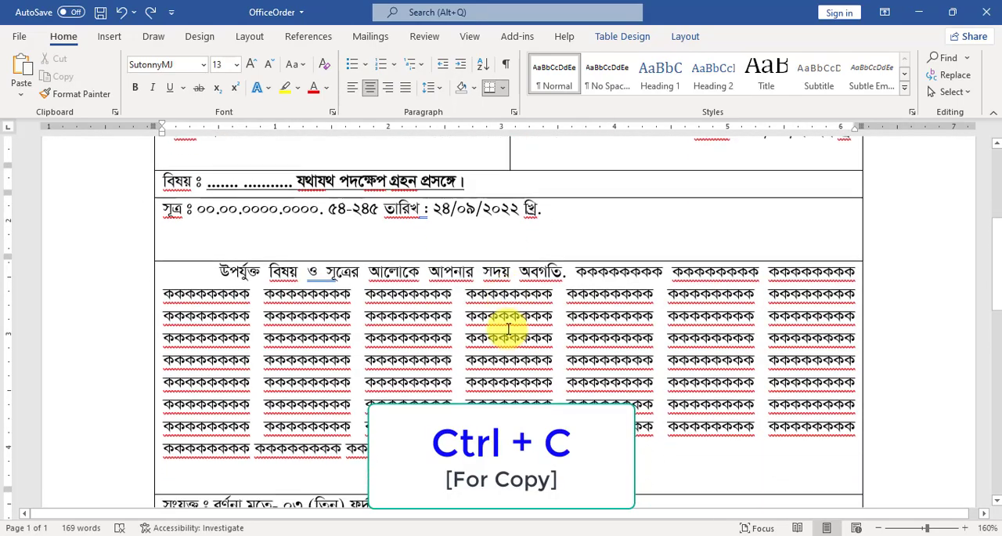
scroll(508, 329, "down", 8)
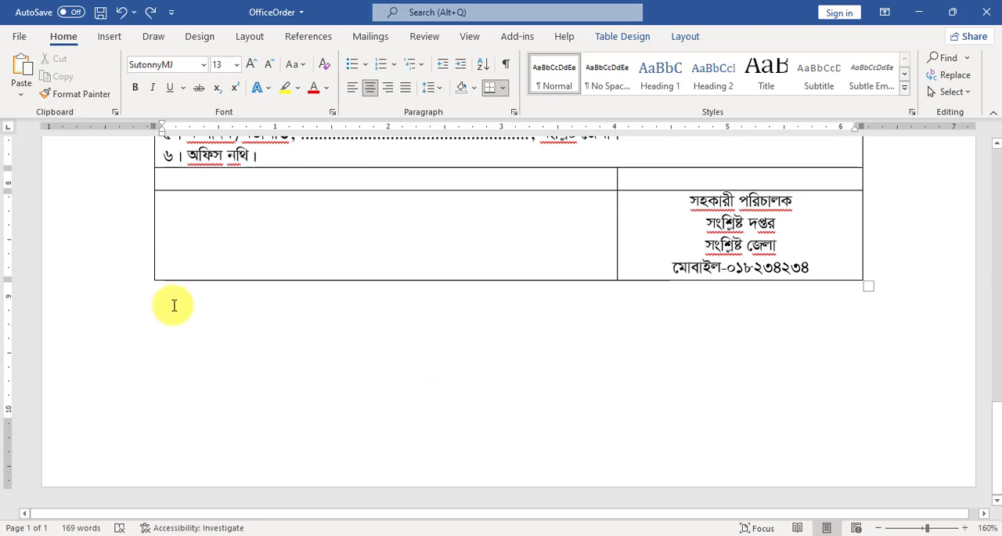
left_click(174, 305)
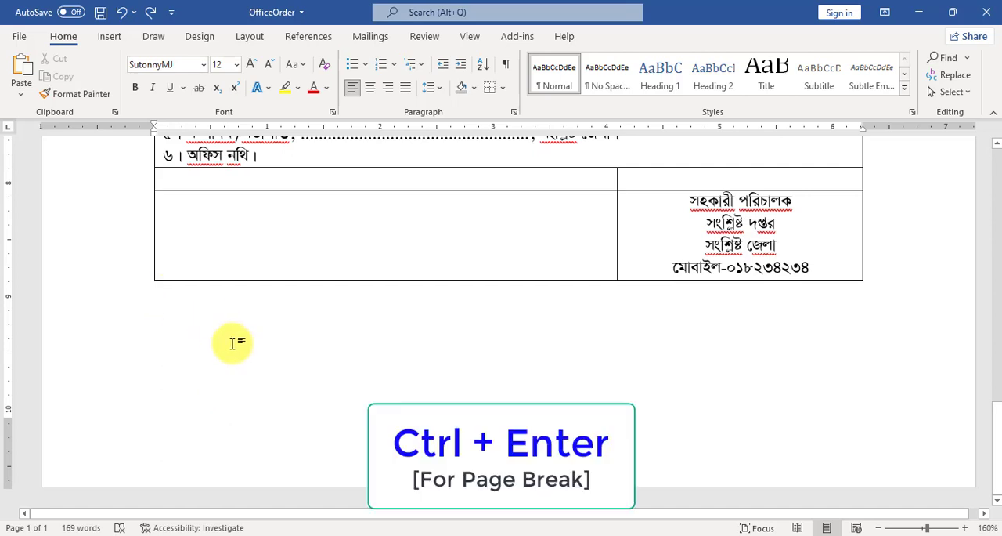
key("ctrl+Return")
scroll(273, 347, "down", 3)
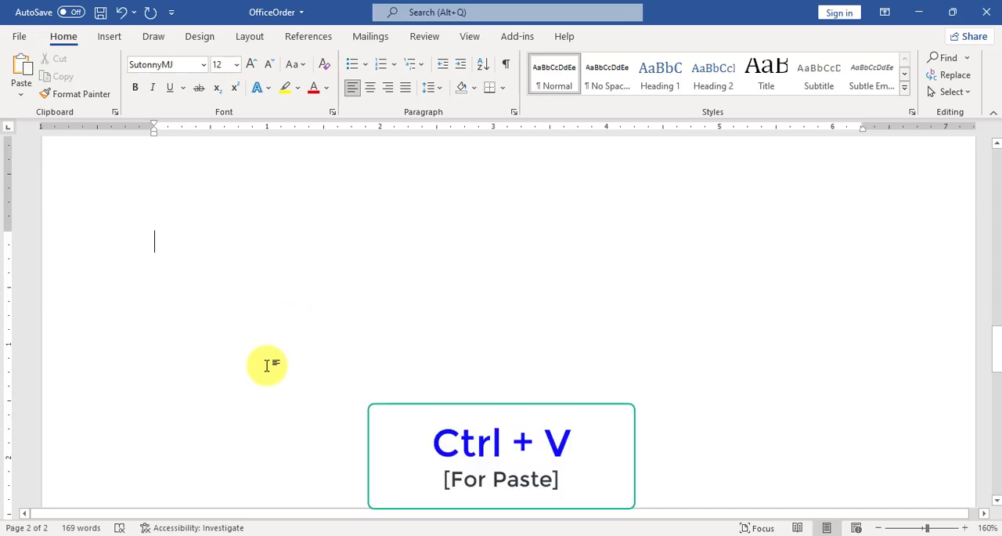
key("ctrl+v")
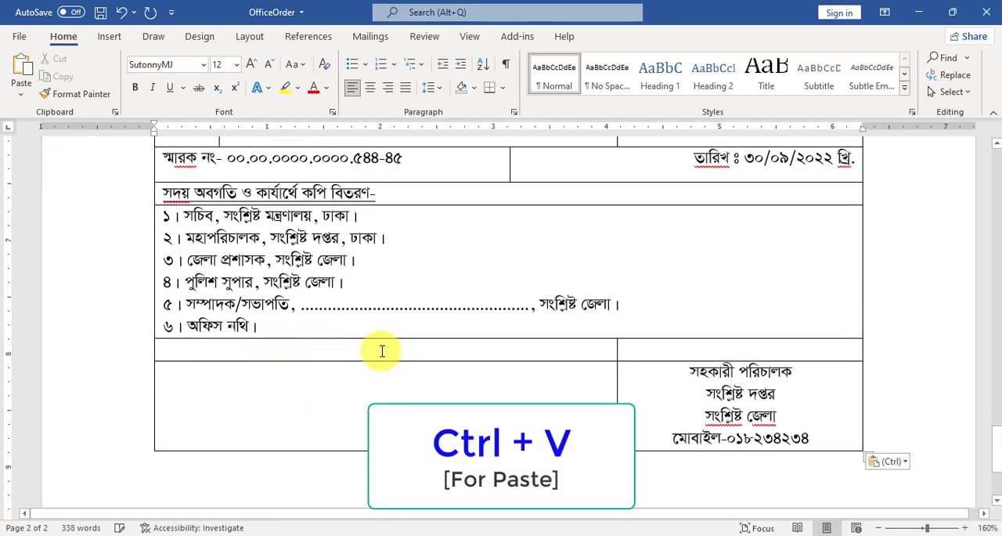
Examine the pasted letter on page 2, then the rows around the first signatory block on page 1.
scroll(383, 355, "up", 3)
left_click(263, 351)
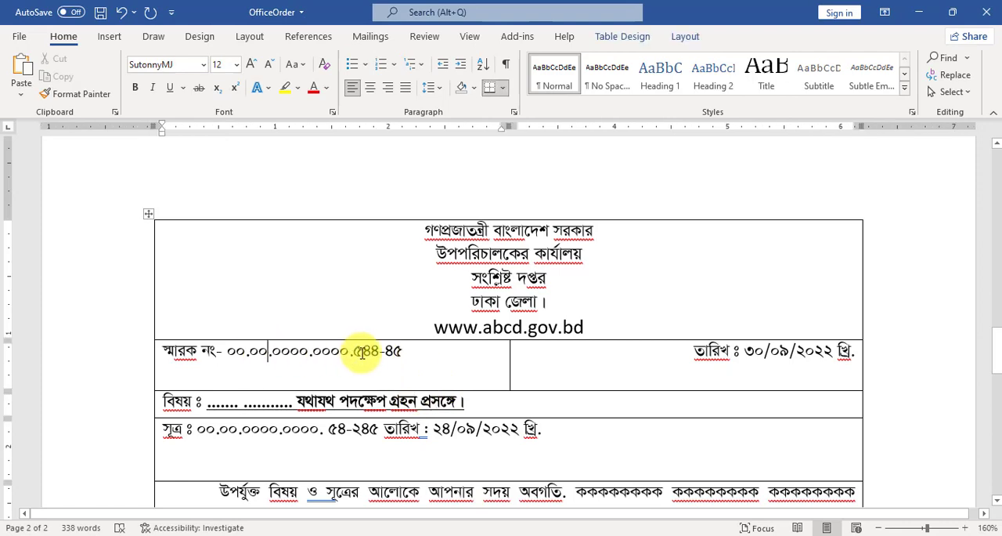
left_click(339, 428)
scroll(362, 413, "down", 10)
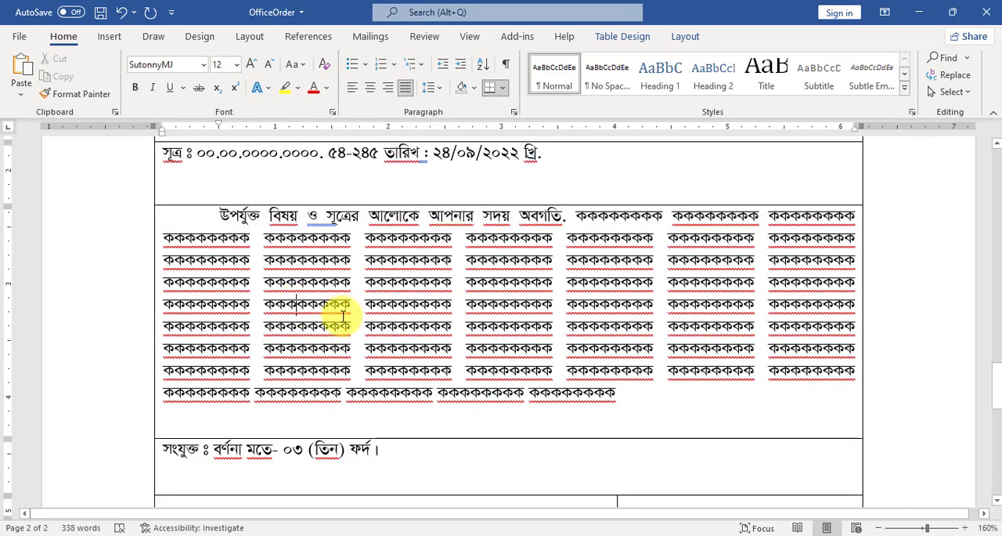
scroll(313, 298, "down", 3)
scroll(420, 282, "up", 7)
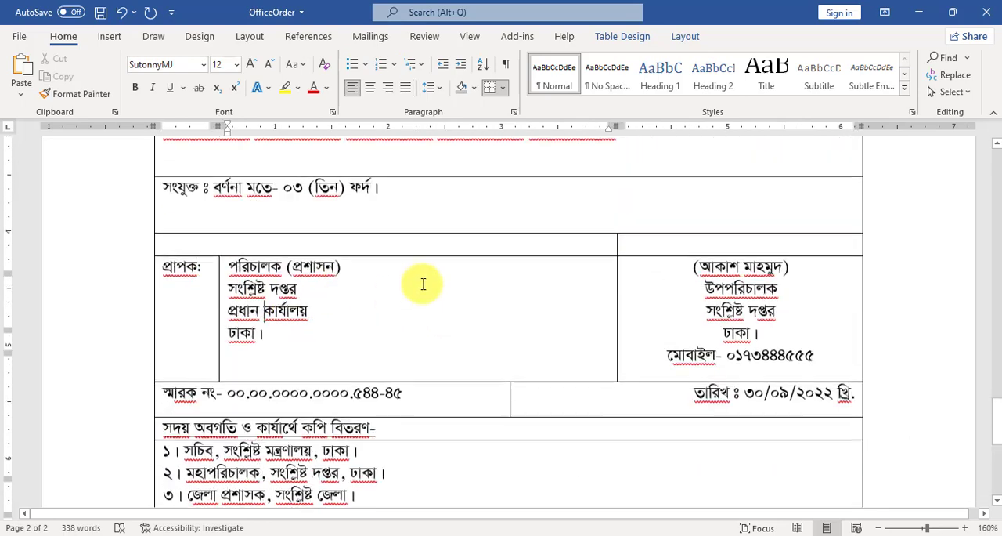
scroll(423, 283, "up", 3)
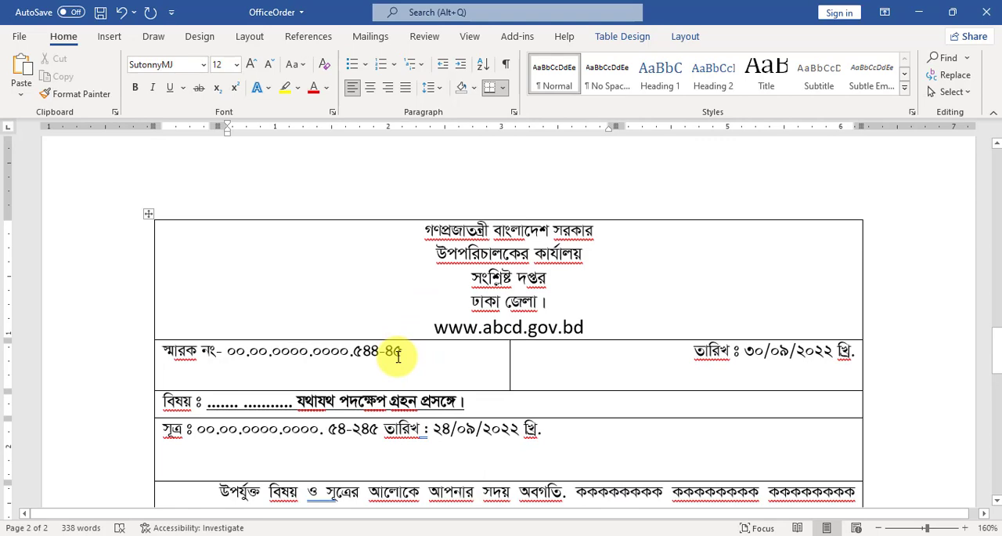
left_click(454, 359)
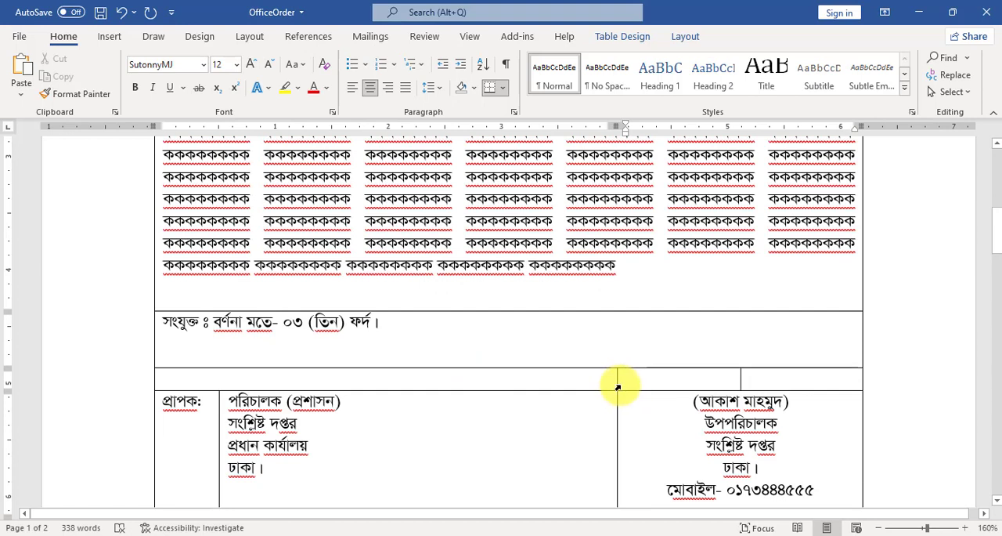
left_click_drag(618, 385, 617, 386)
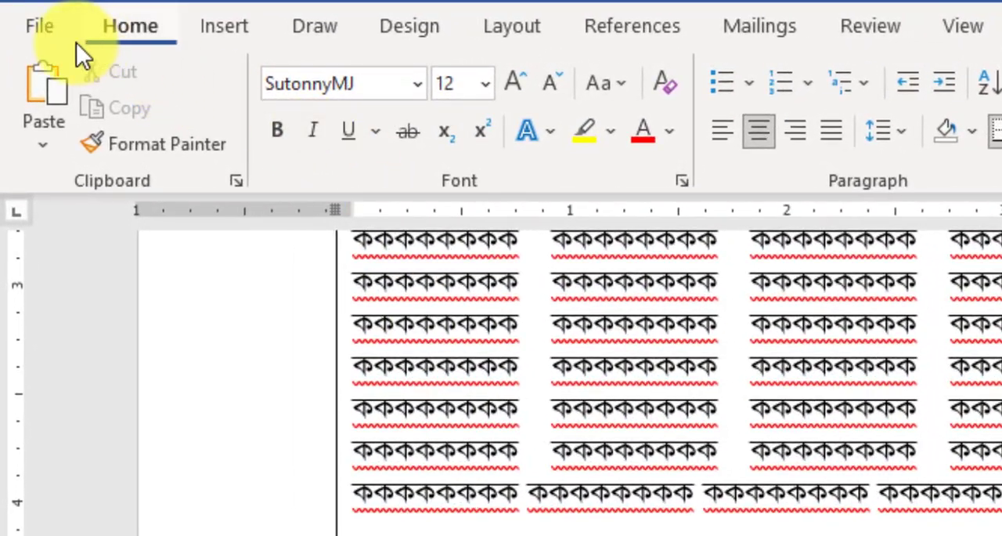
Open the Signature DD AD document from the YouTube Information folder and copy its DD signature into the empty cell above the first signatory block.
left_click(41, 30)
left_click(84, 227)
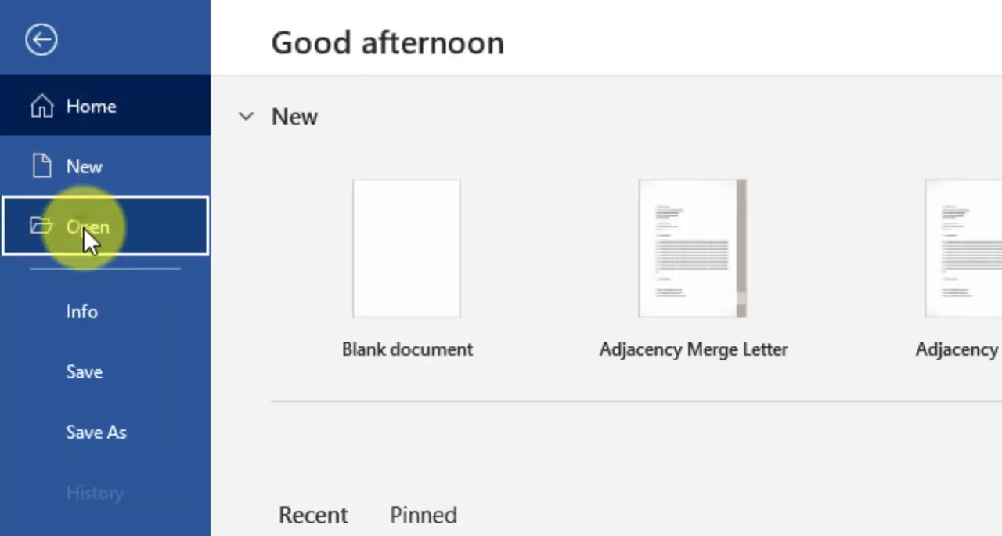
left_click(387, 467)
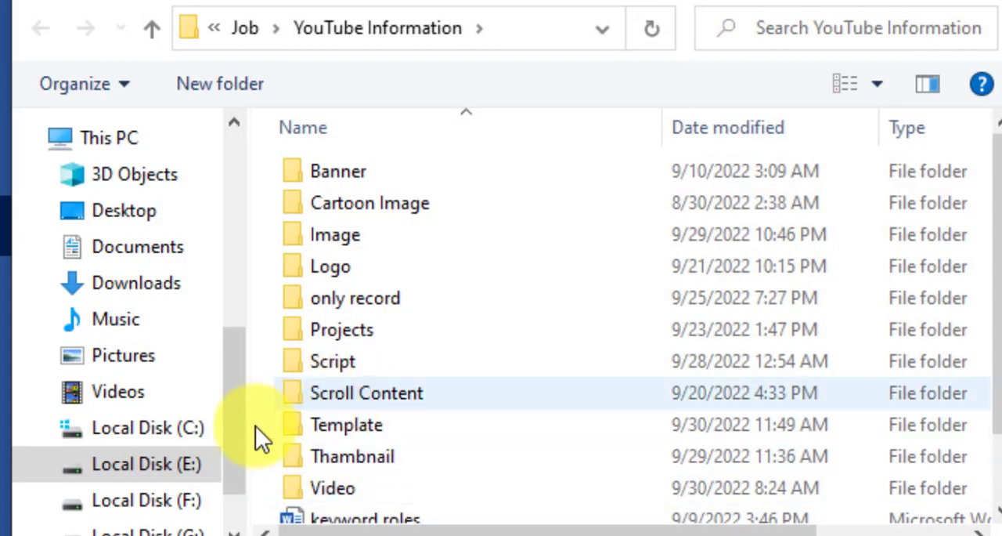
scroll(415, 379, "down", 1)
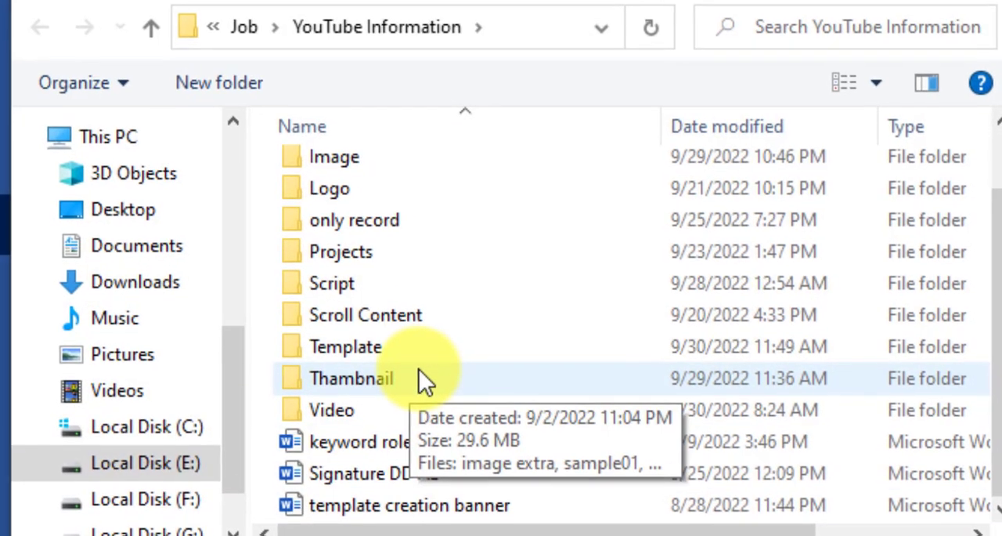
left_click(313, 475)
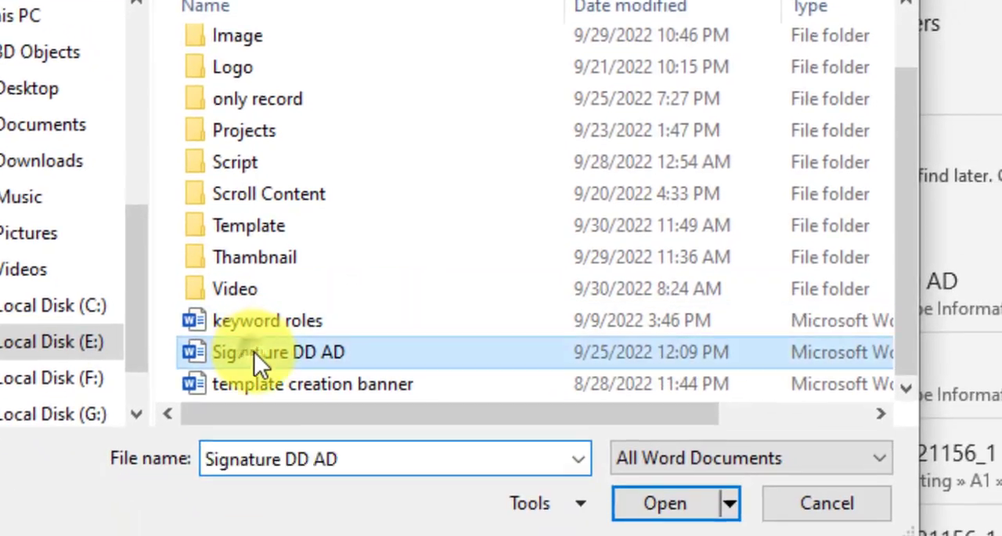
left_click(669, 504)
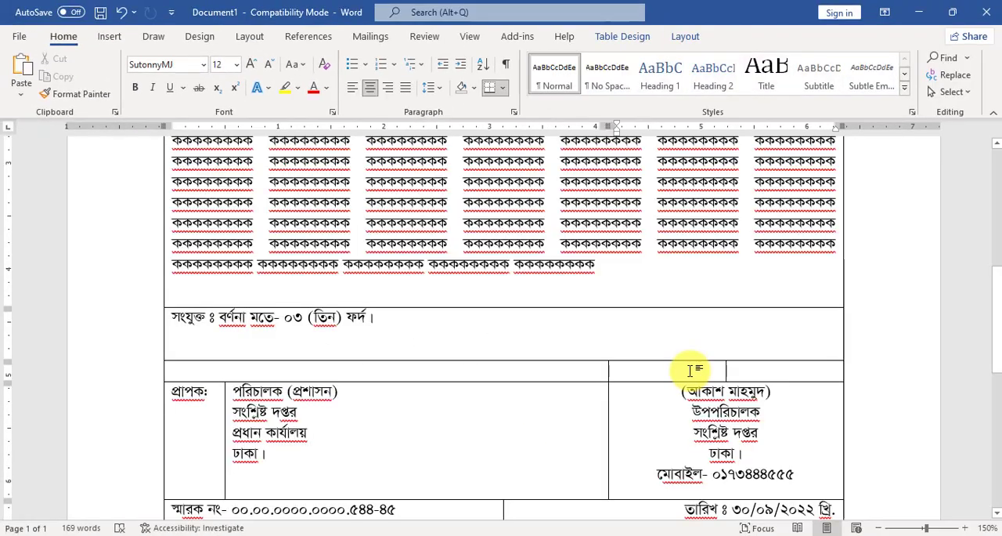
key("ctrl+v")
scroll(666, 376, "down", 8)
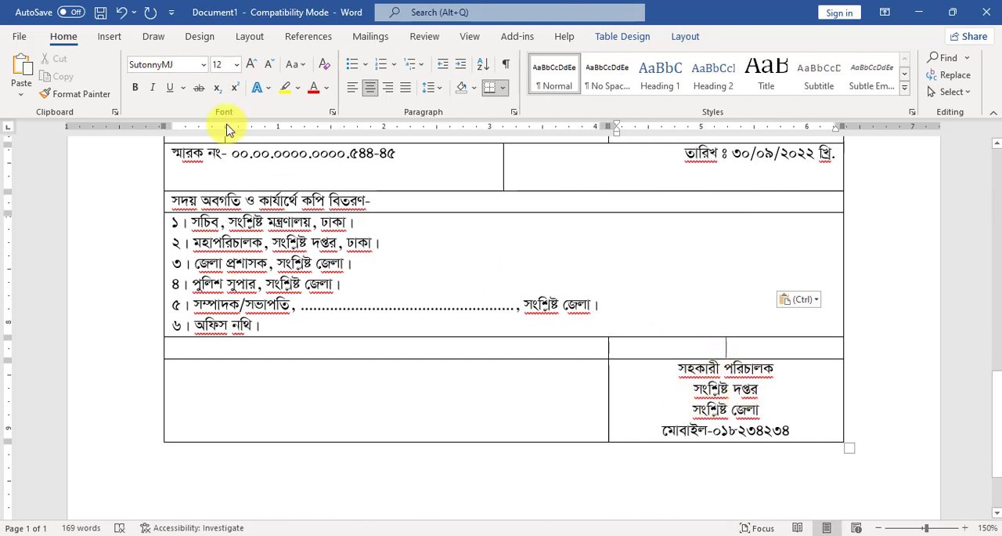
Copy the AD signature from the Signature DD AD document into the empty cell above the second signatory block.
left_click(23, 38)
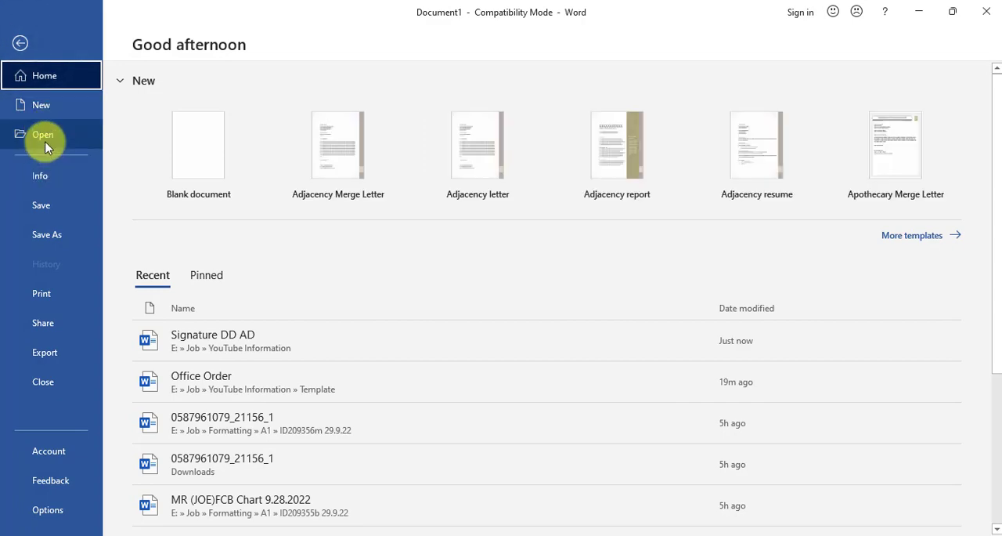
left_click(44, 136)
left_click(197, 250)
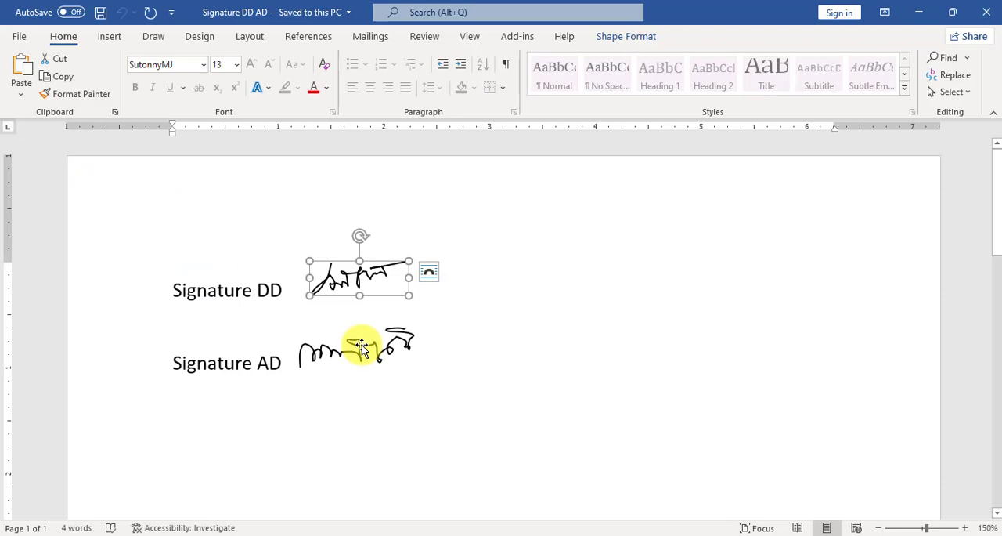
left_click(361, 347)
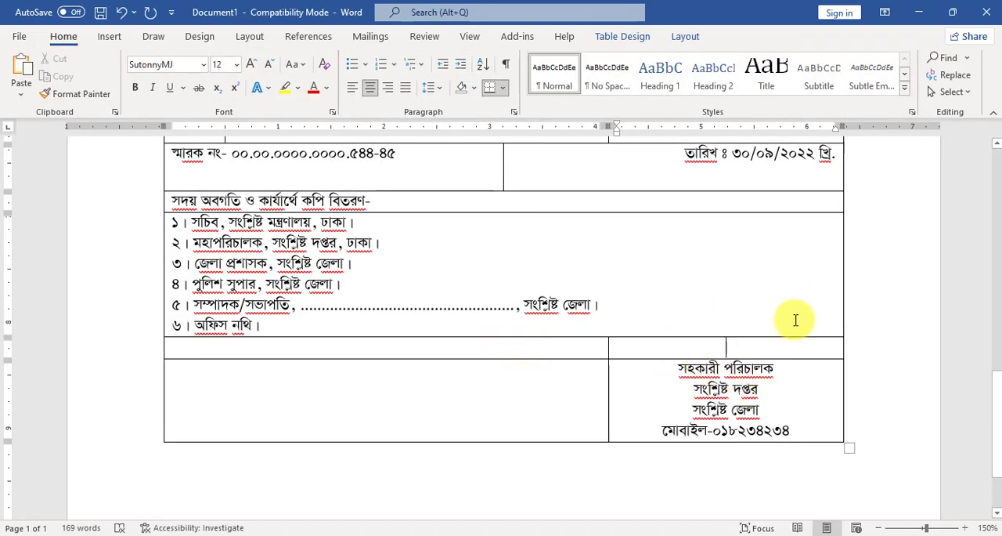
key("ctrl+v")
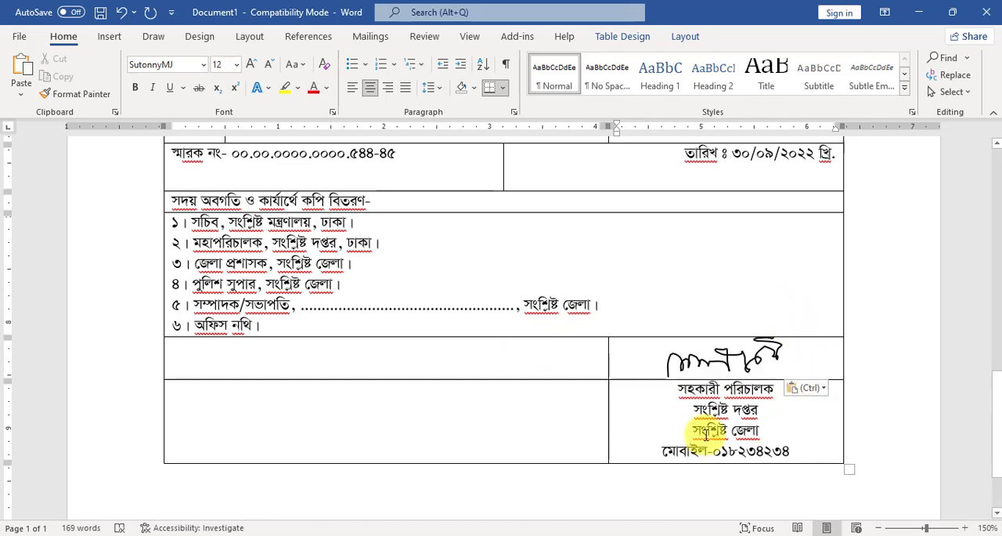
Set the text wrapping of the pasted AD signature to In Line with Text.
left_click(708, 359)
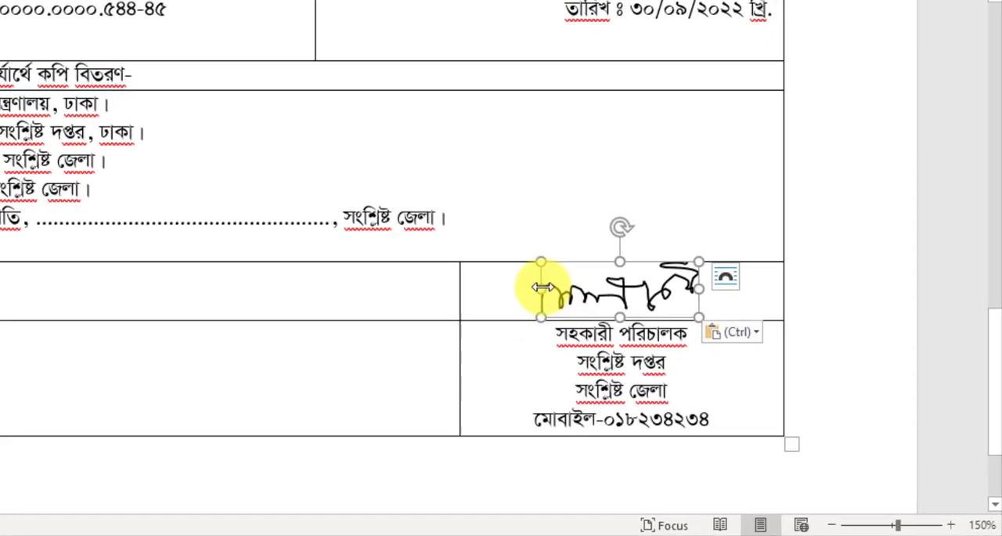
left_click(486, 294)
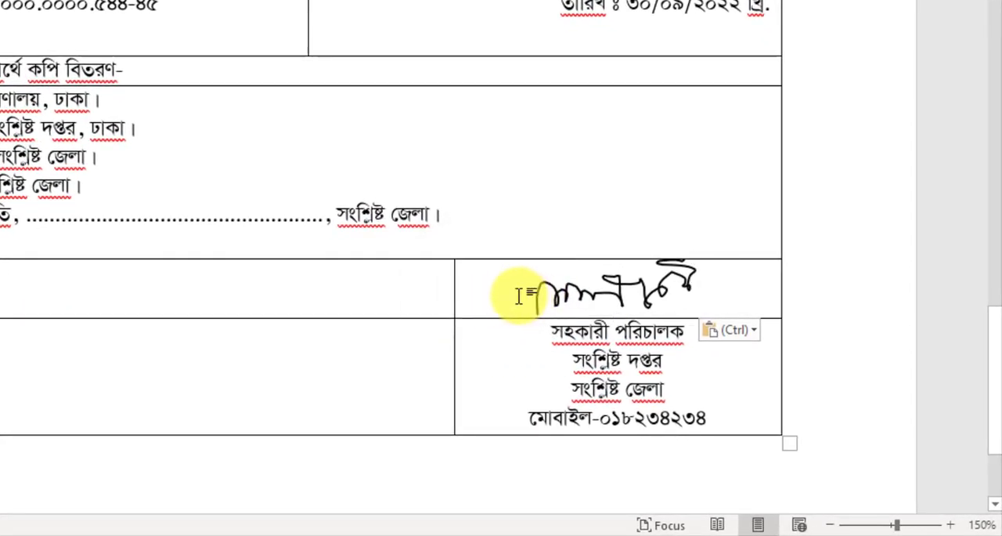
left_click(636, 284)
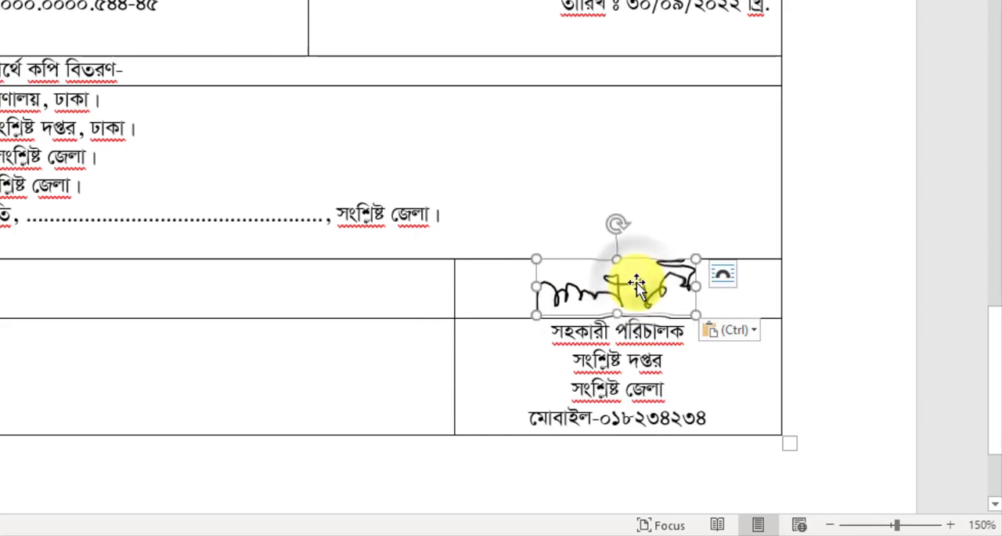
right_click(636, 286)
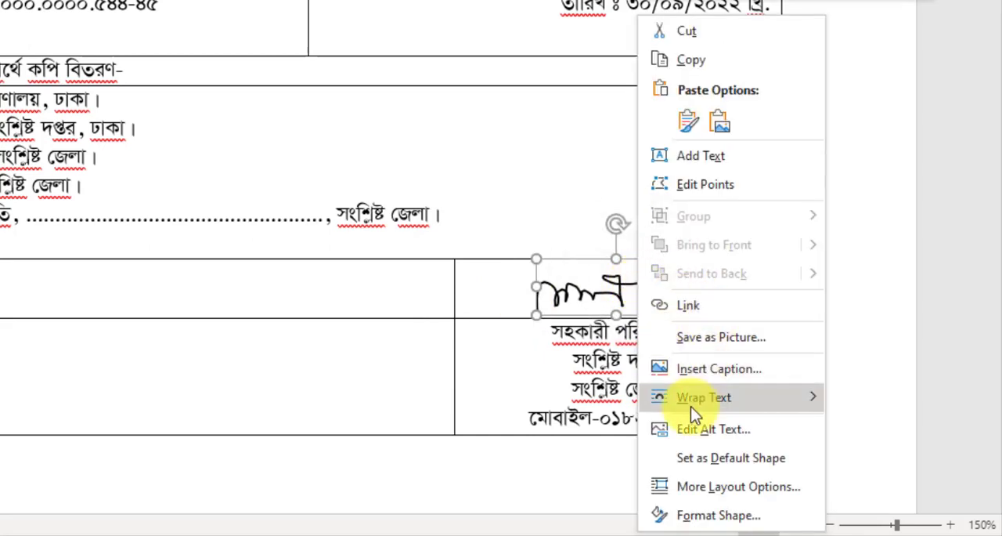
mouse_move(701, 407)
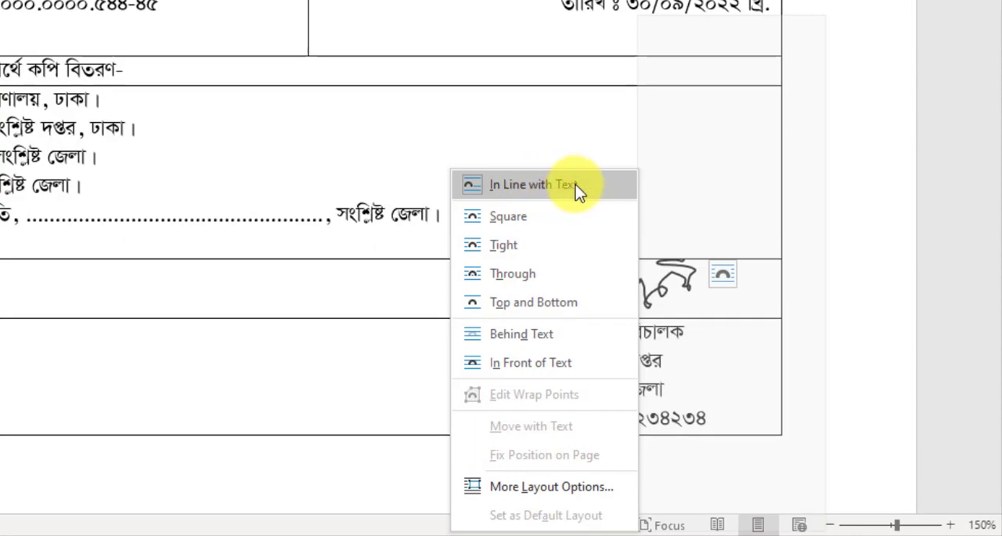
left_click(576, 184)
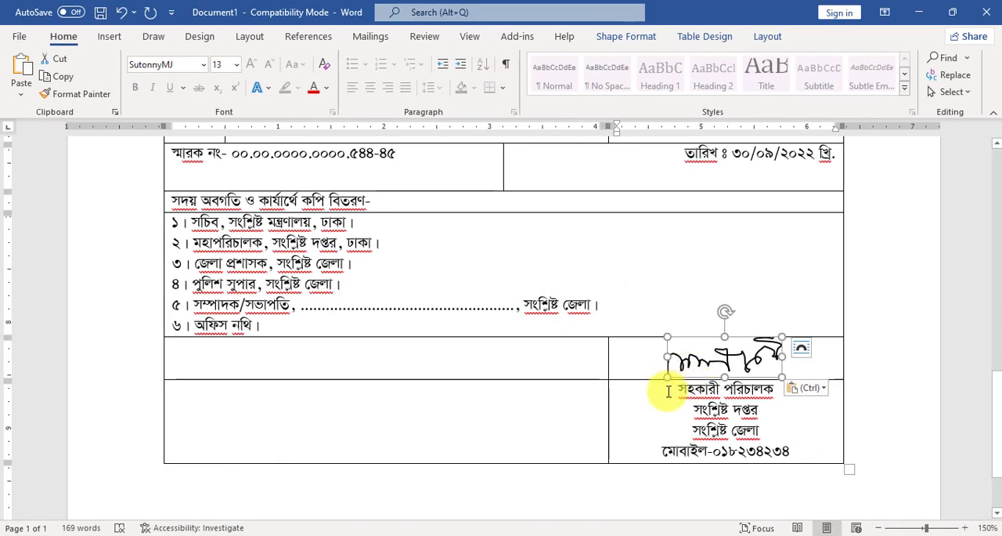
left_click(668, 391)
Add the date ৩০/০৯/২০২২ on a new line between the DD signature and the first signatory's name.
scroll(694, 255, "up", 3)
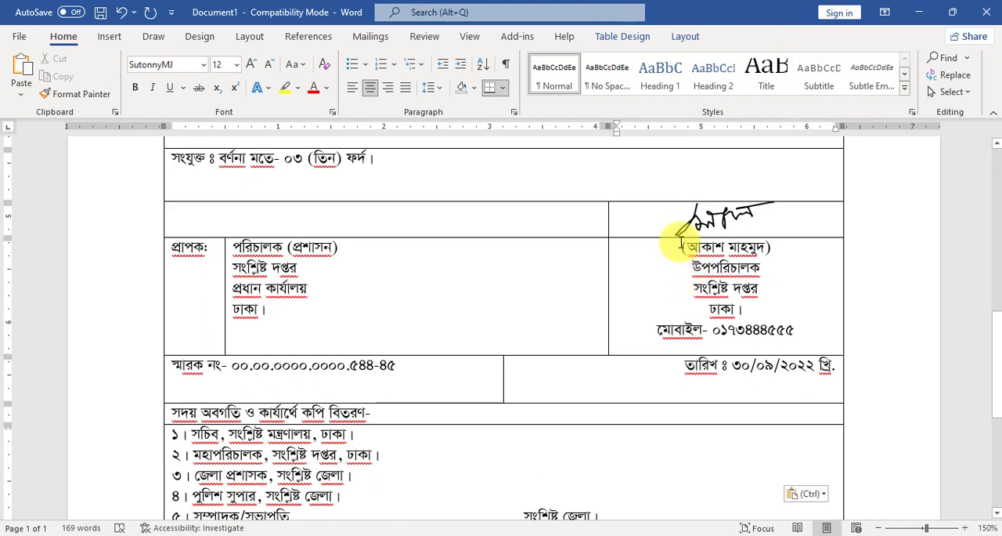
left_click(681, 243)
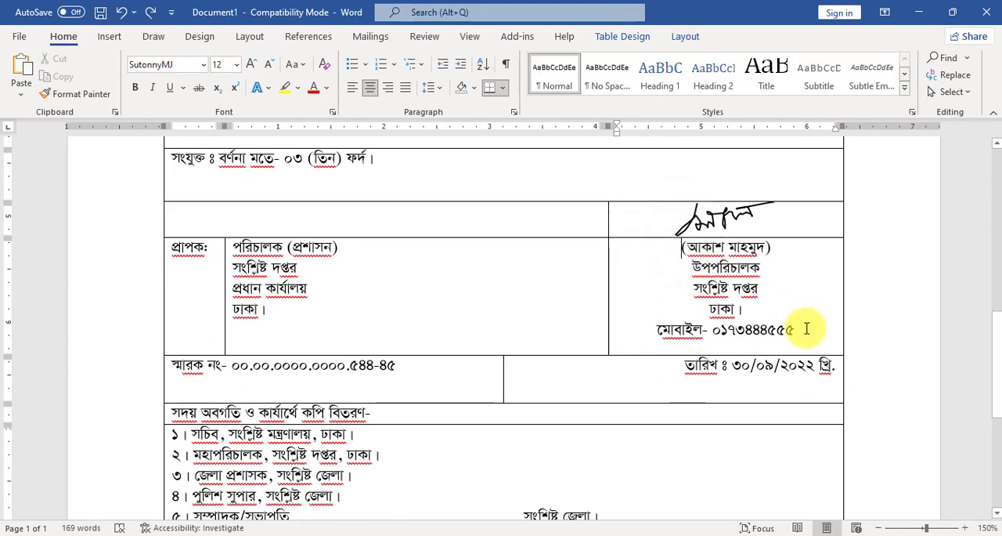
key("Return")
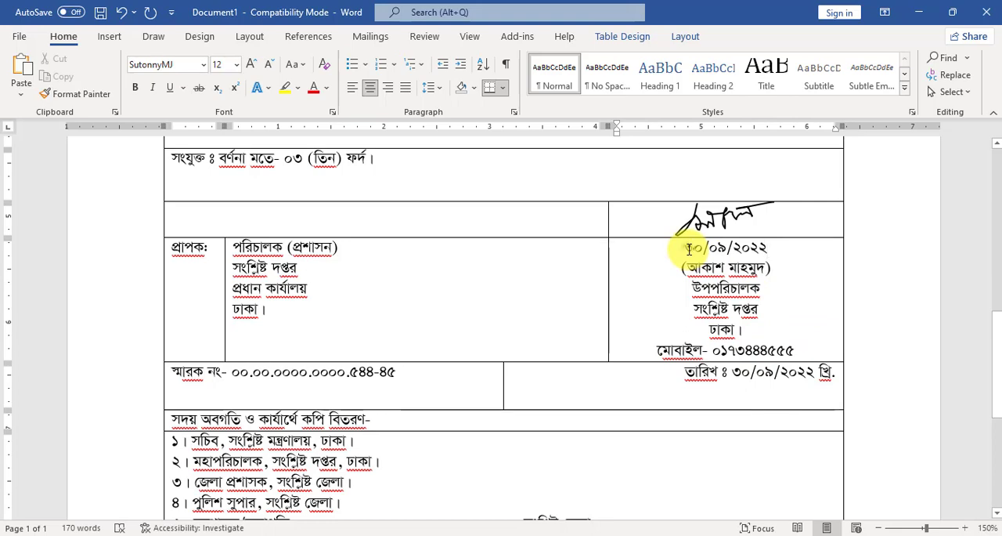
Copy the date ৩০/০৯/২০২২ onto a new line above সহকারী পরিচালক in the second signatory block.
left_click_drag(688, 249, 769, 247)
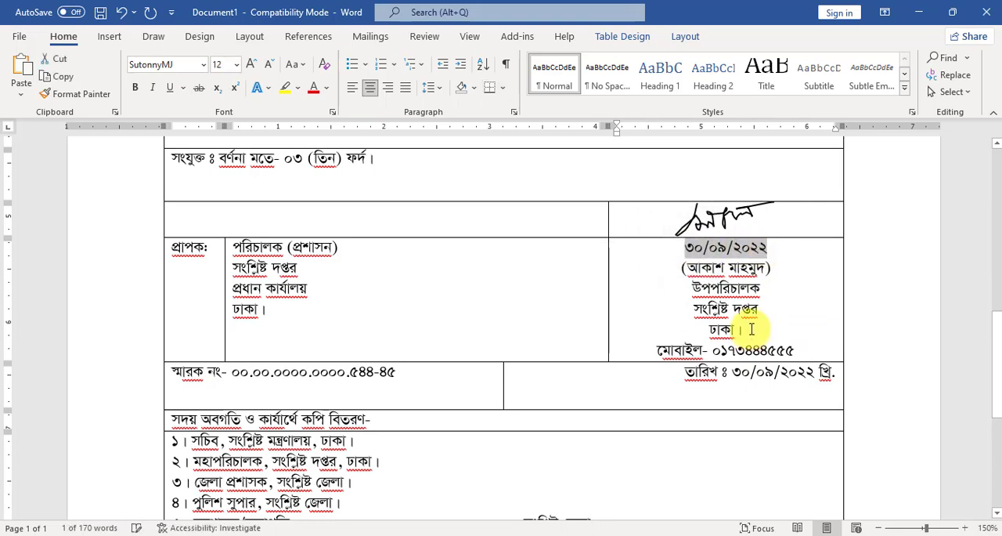
scroll(715, 353, "down", 5)
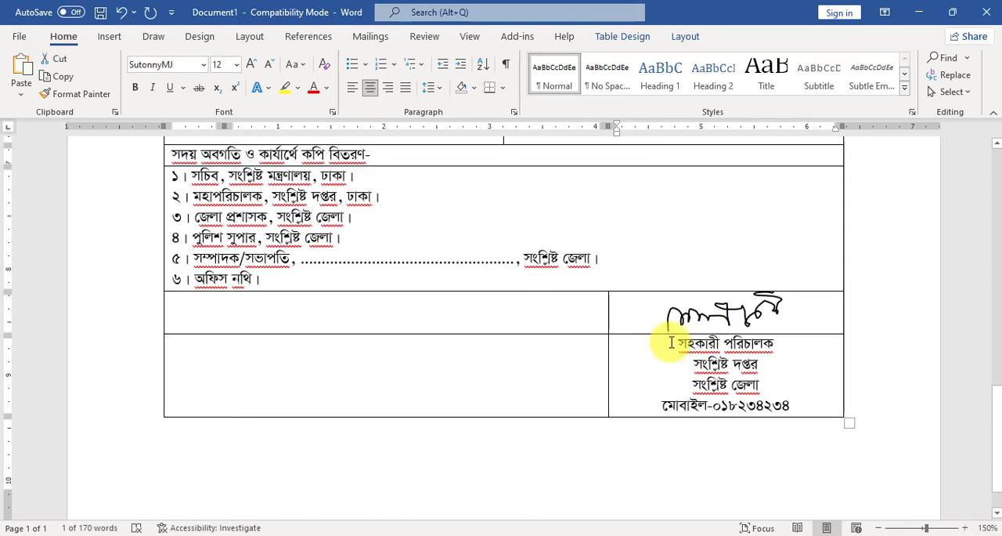
left_click(671, 342)
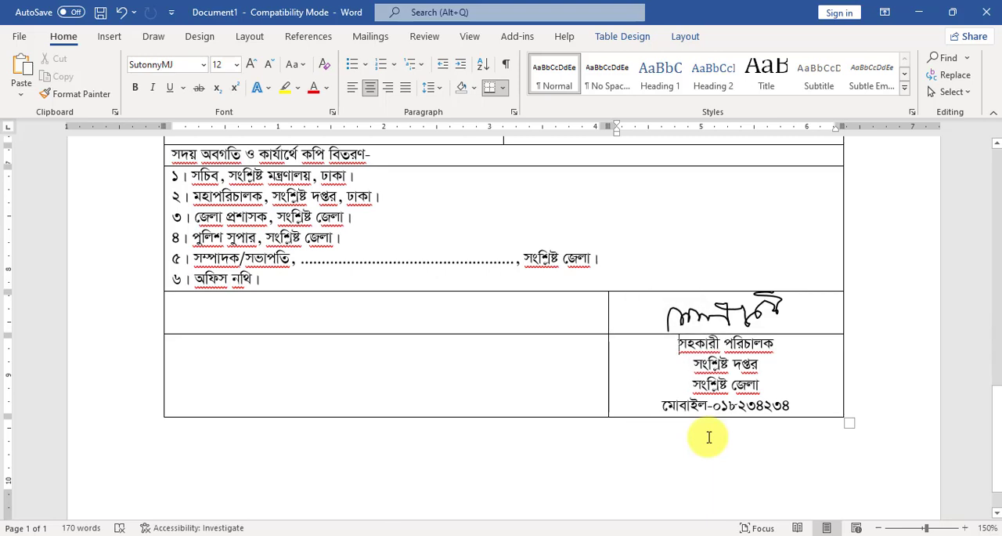
key("Return")
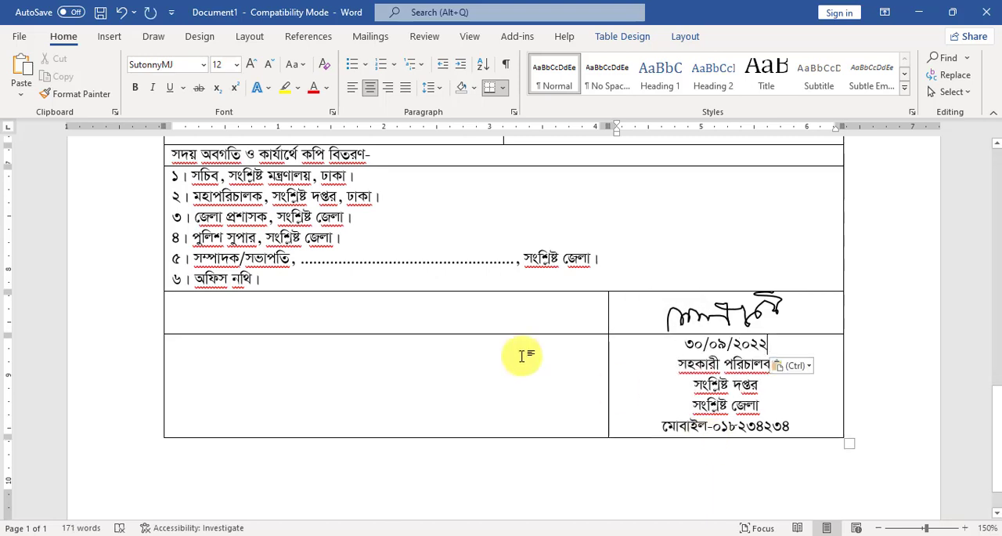
Underline the copy distribution heading সদয় অবগতি ও কার্যার্থে কপি বিতরণ- above the numbered recipient list.
scroll(182, 261, "up", 2)
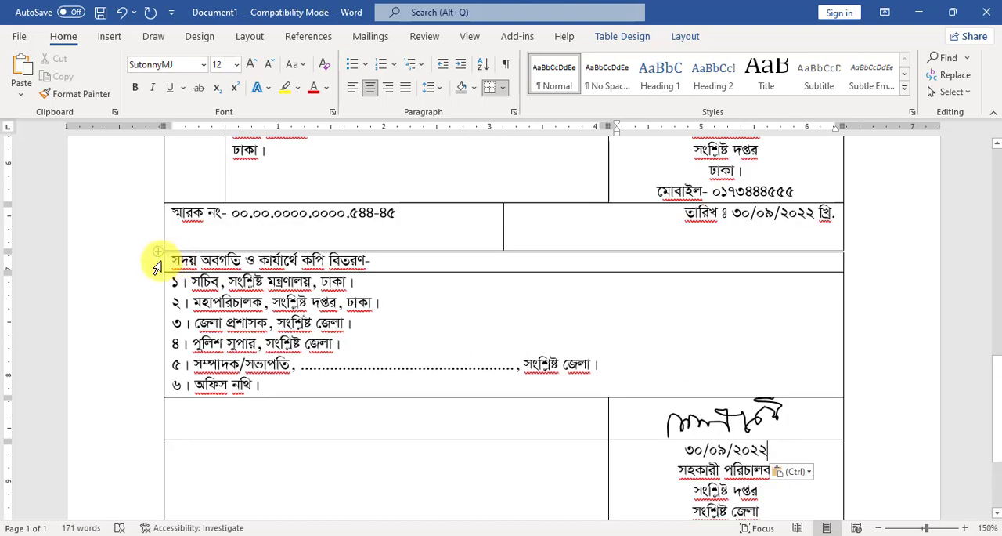
left_click(161, 263)
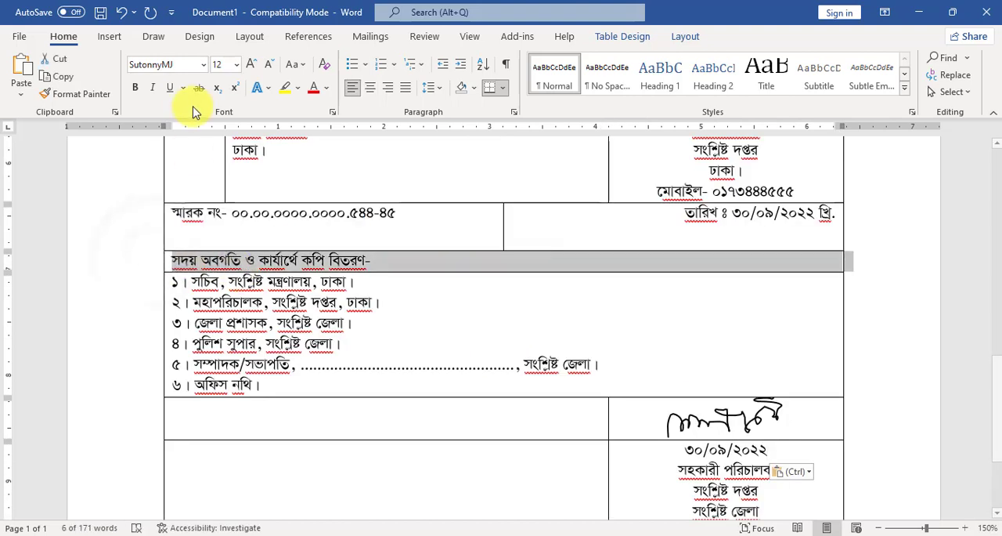
left_click(172, 90)
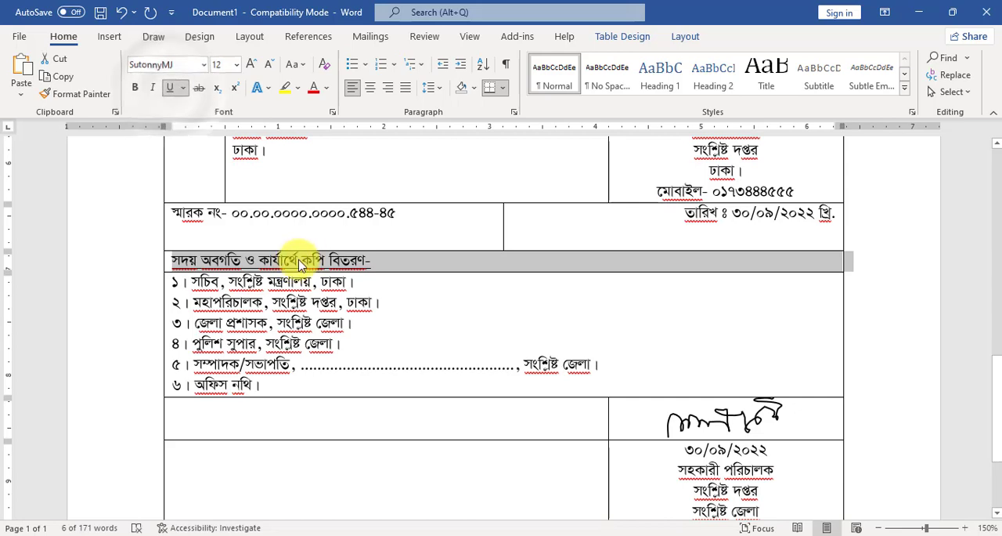
left_click(443, 305)
Check the letter from the signatory blocks up to the letterhead and save it as a Word Document named OfficeOrder.
scroll(495, 316, "up", 3)
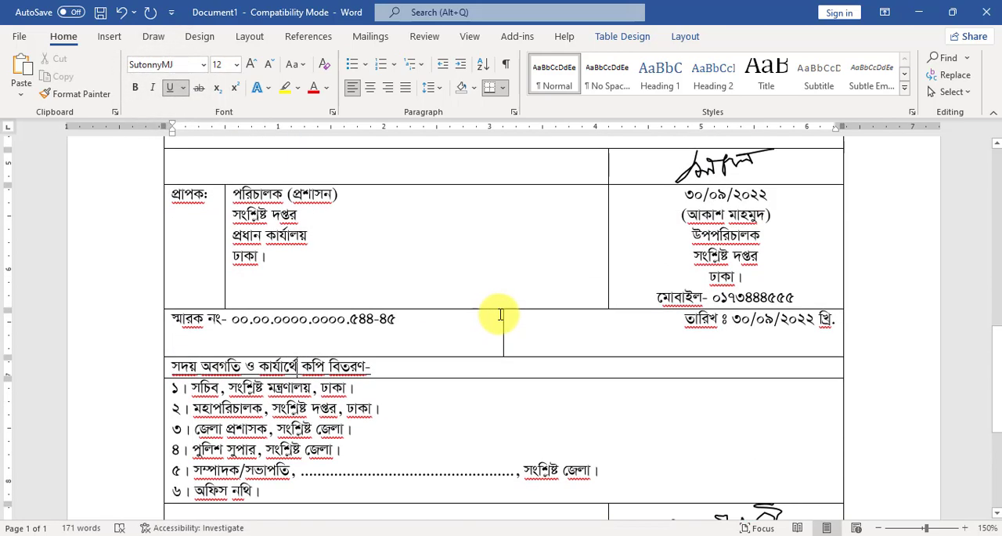
scroll(532, 359, "down", 10)
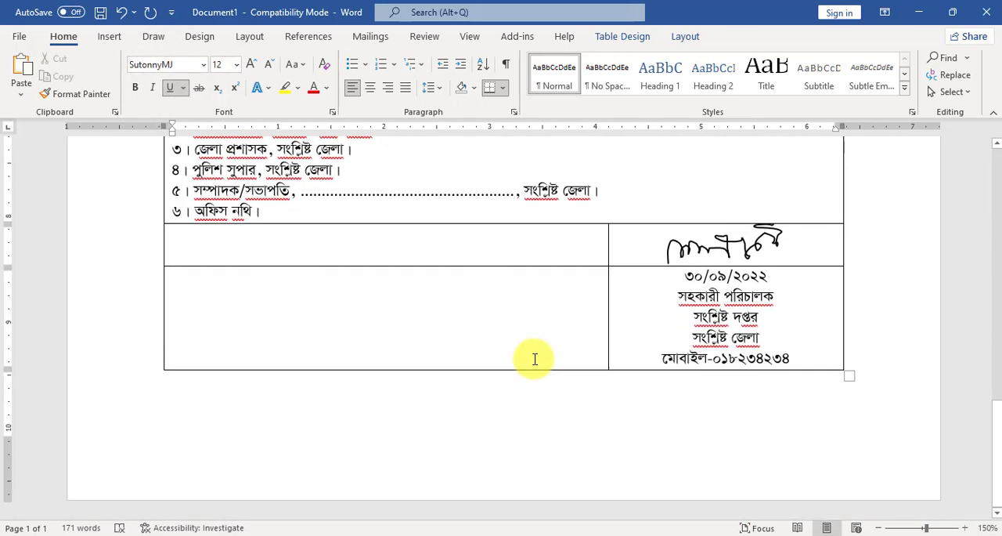
scroll(532, 356, "up", 18)
scroll(535, 350, "up", 10)
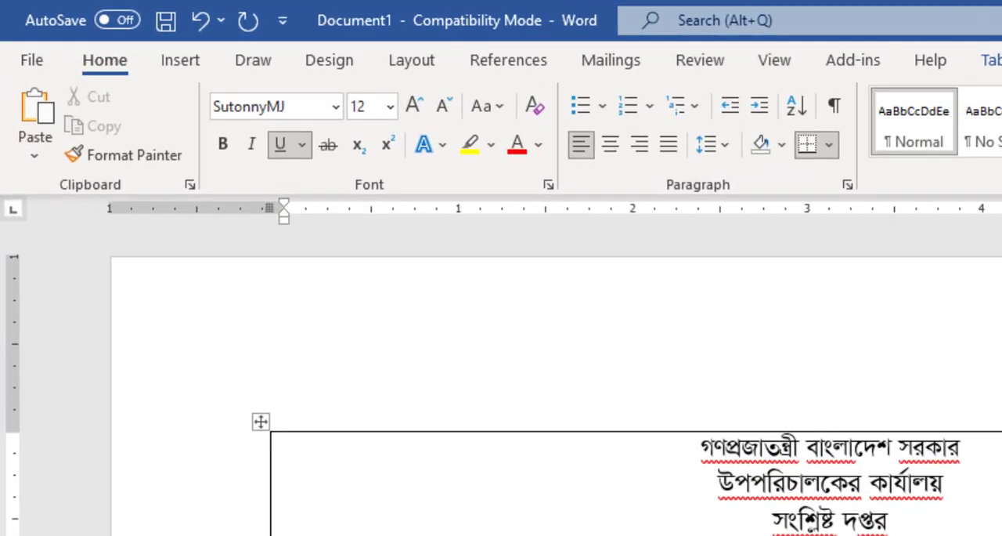
key("ctrl+s")
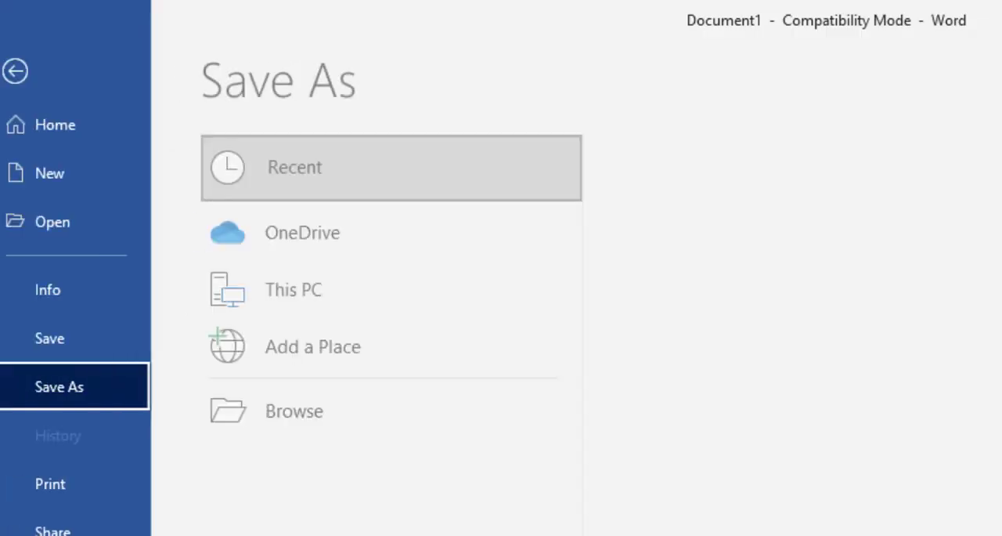
left_click(306, 420)
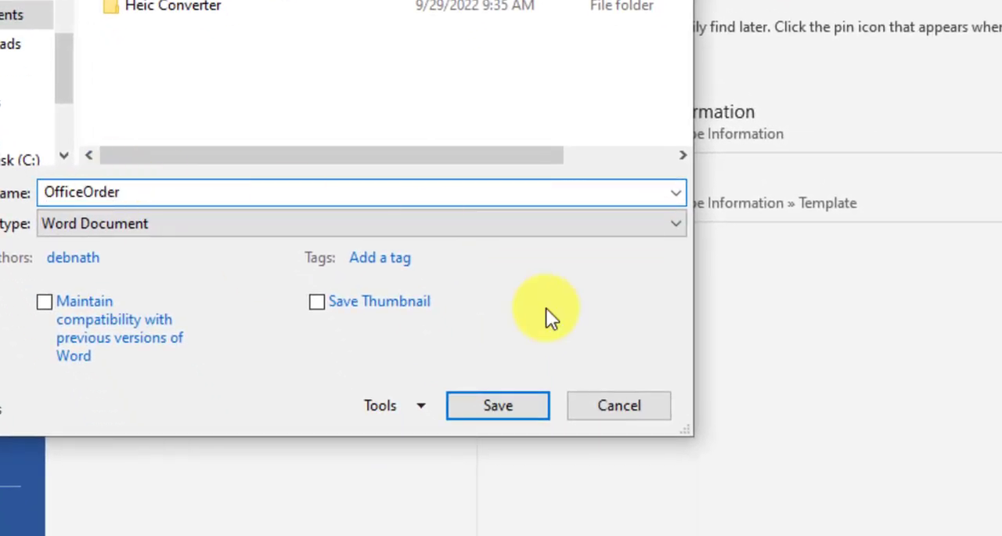
left_click(490, 406)
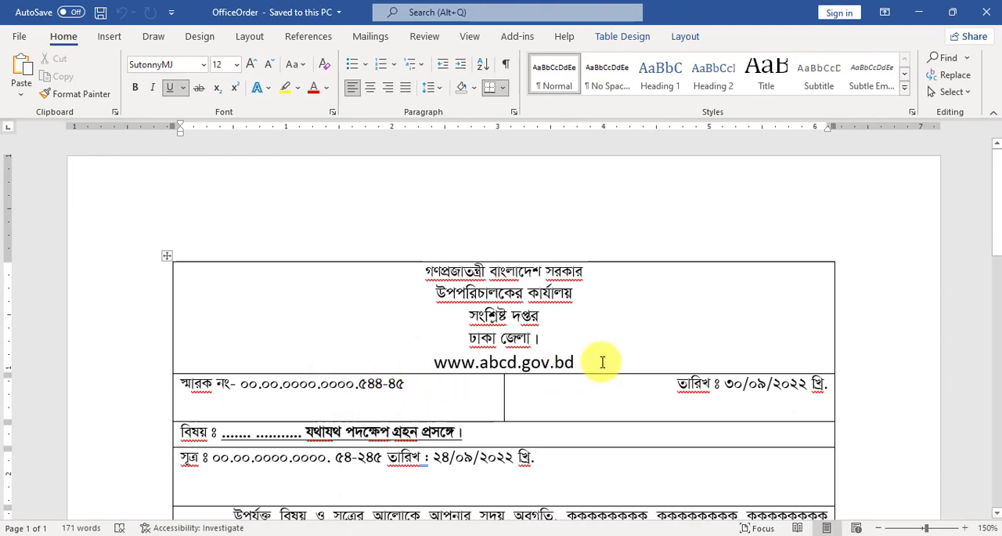
scroll(608, 336, "down", 10)
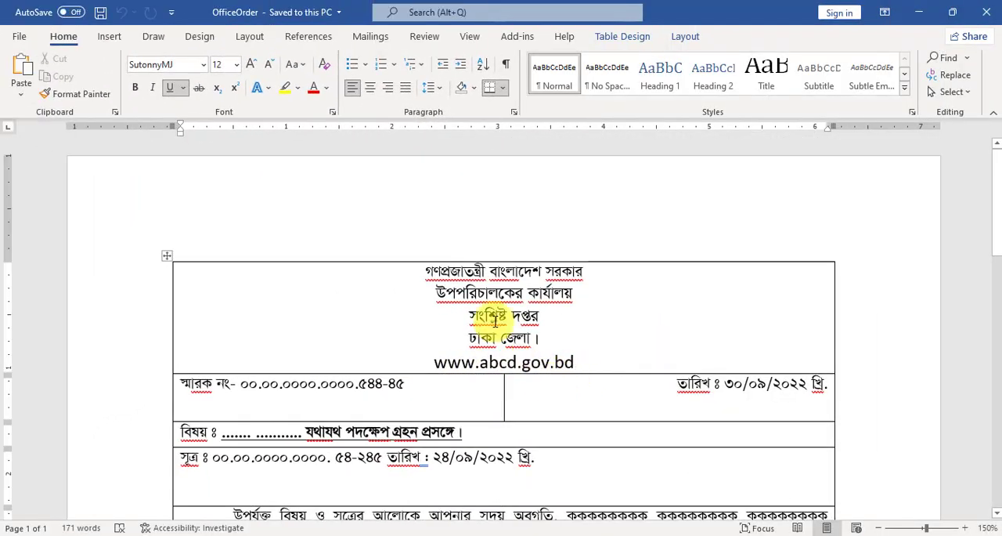
left_click(571, 360)
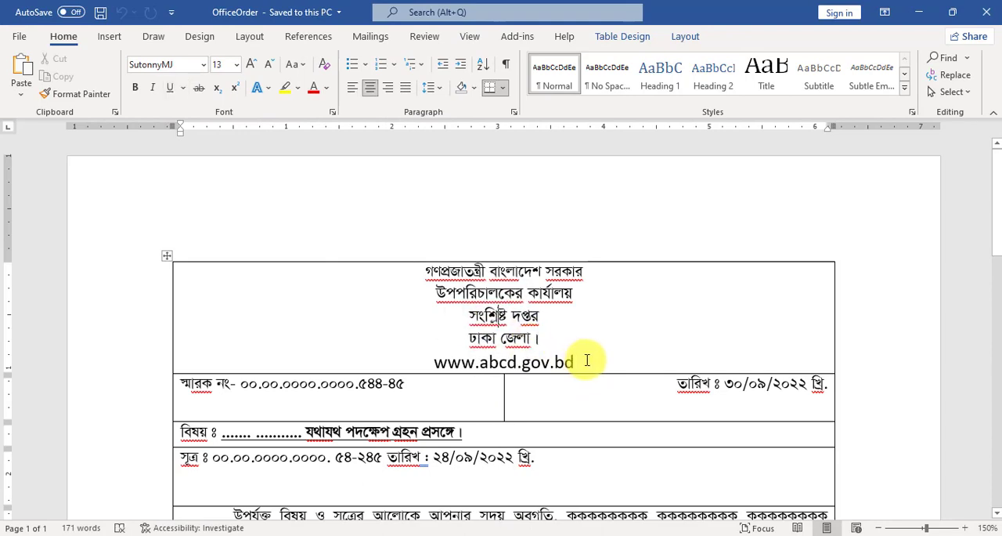
left_click_drag(583, 361, 433, 363)
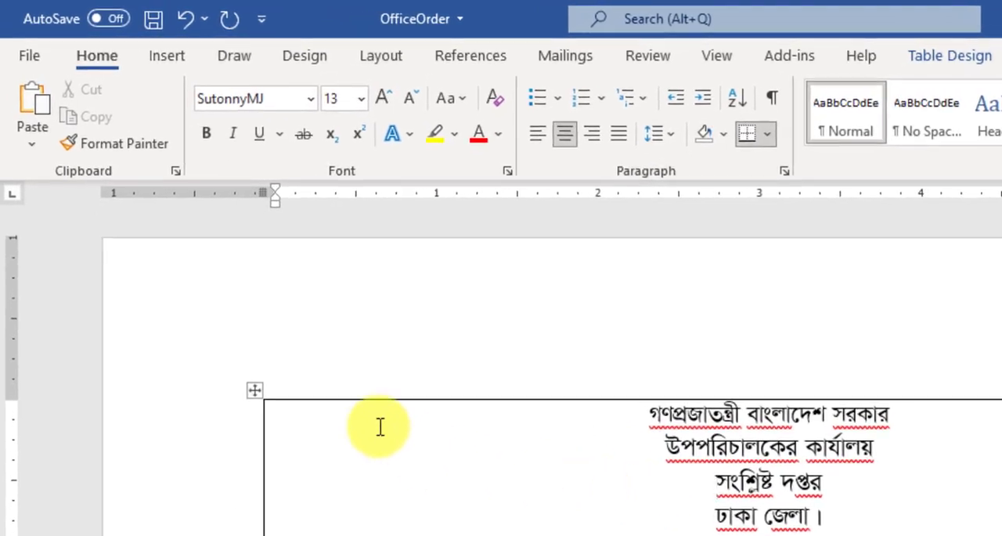
Remove all borders from the entire letter table and check the letter down to the second signatory block.
left_click(253, 390)
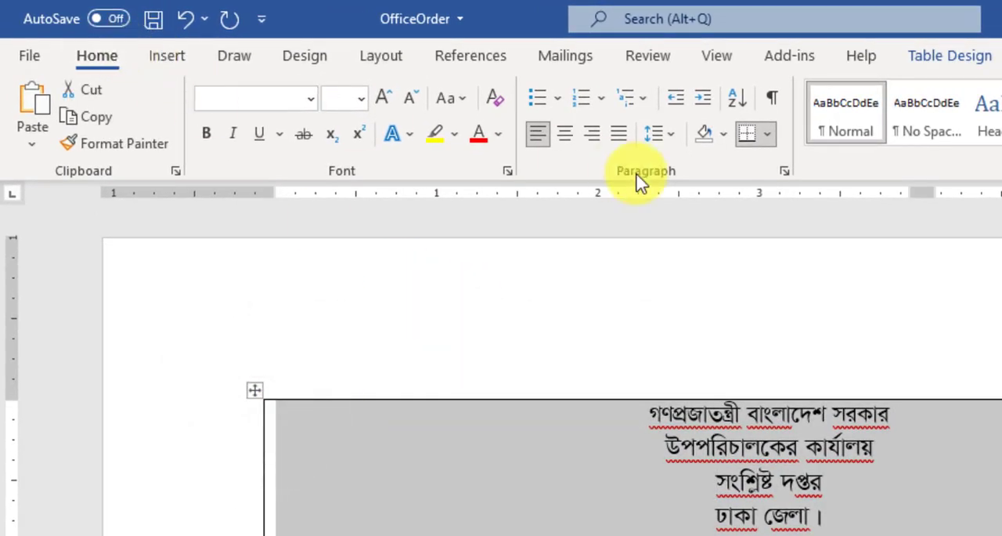
left_click(770, 136)
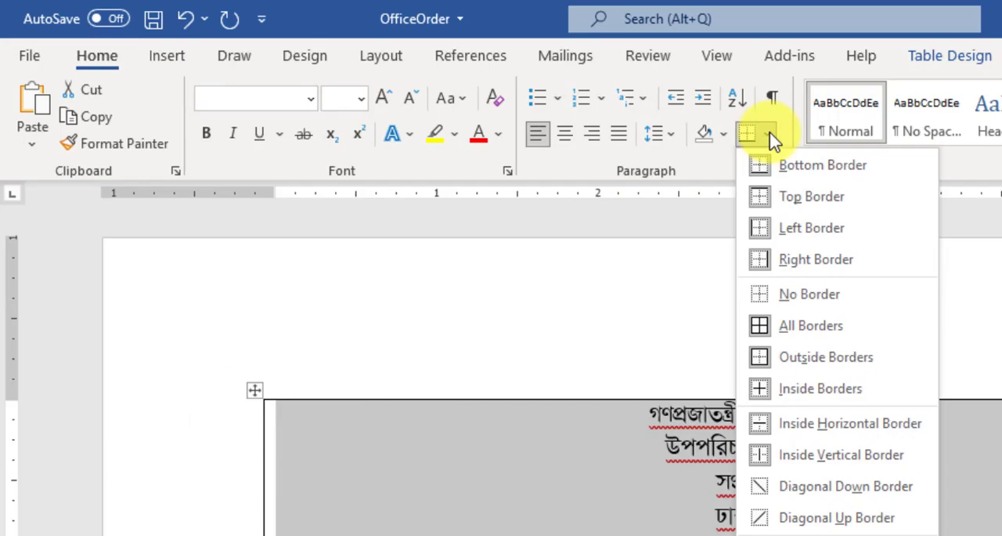
left_click(783, 294)
scroll(561, 317, "down", 5)
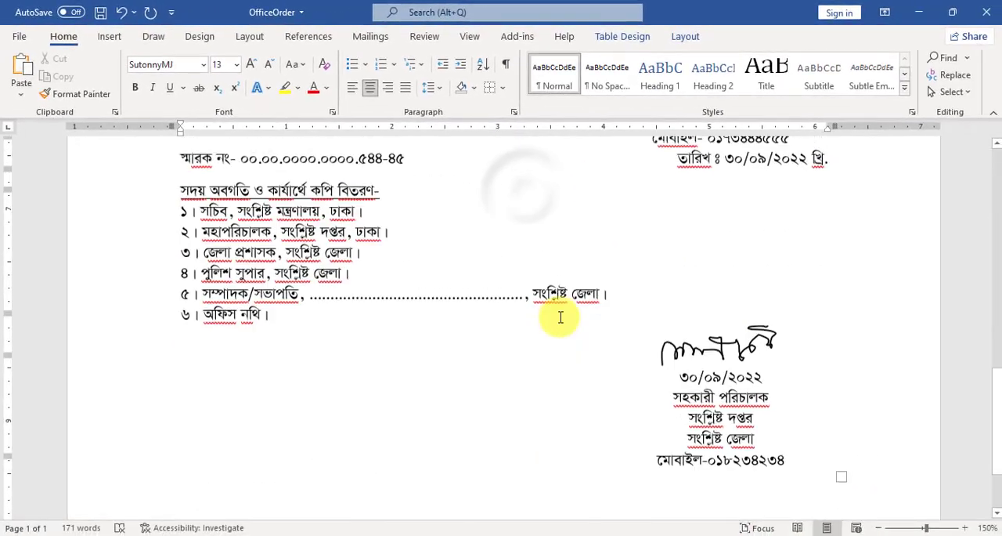
scroll(561, 317, "down", 1)
scroll(561, 317, "up", 10)
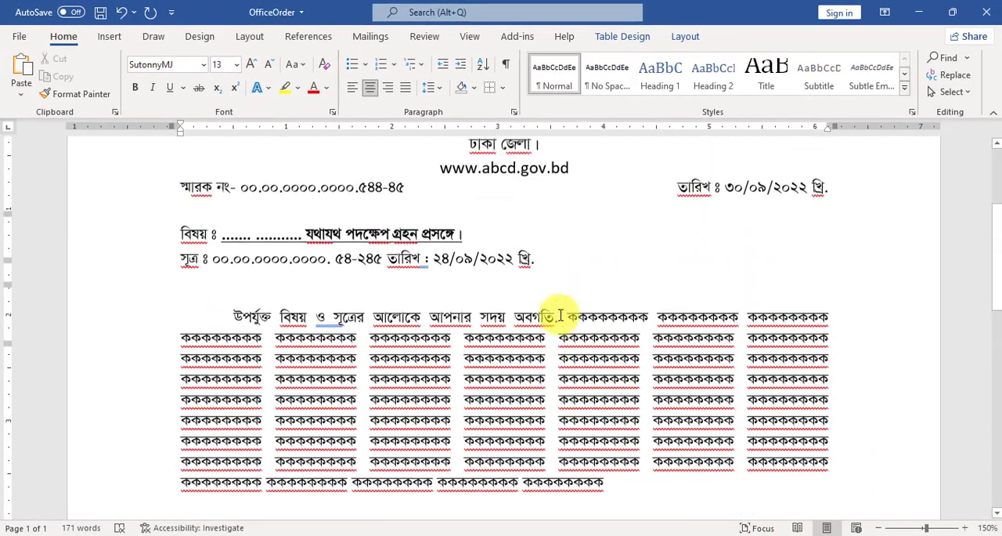
scroll(530, 353, "up", 2)
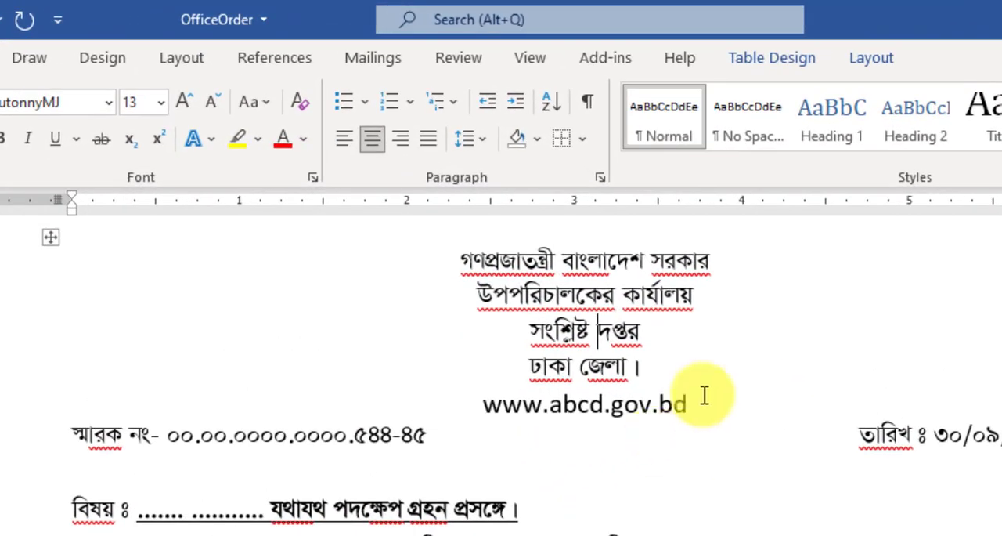
Turn on the table gridlines for the borderless letter and check the cell layout through to the signatory blocks.
left_click(869, 58)
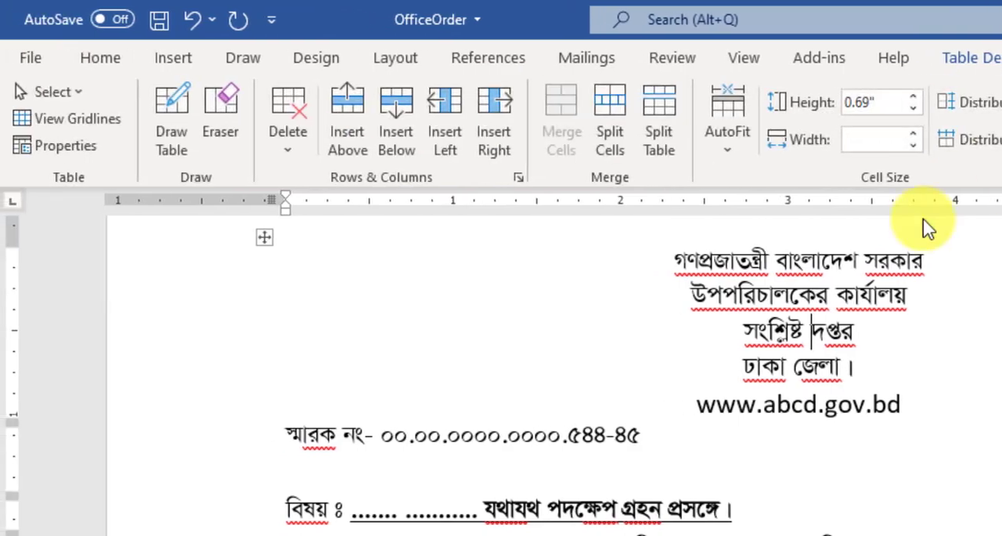
left_click(57, 119)
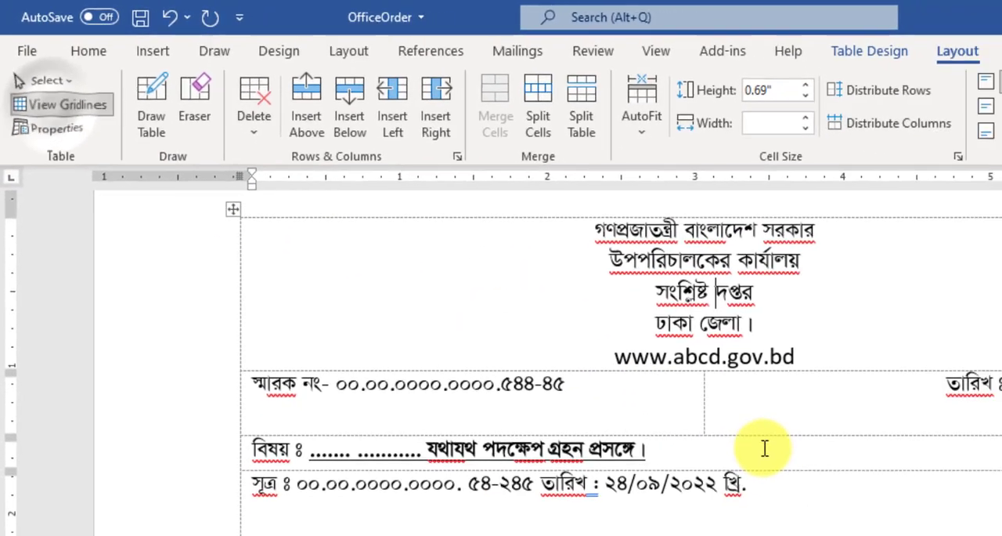
scroll(750, 362, "down", 5)
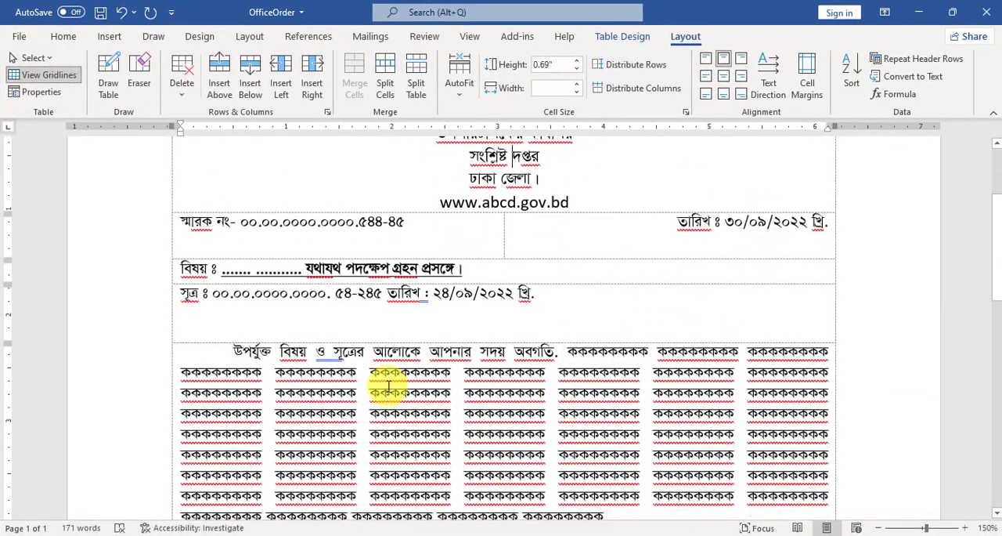
scroll(389, 375, "down", 5)
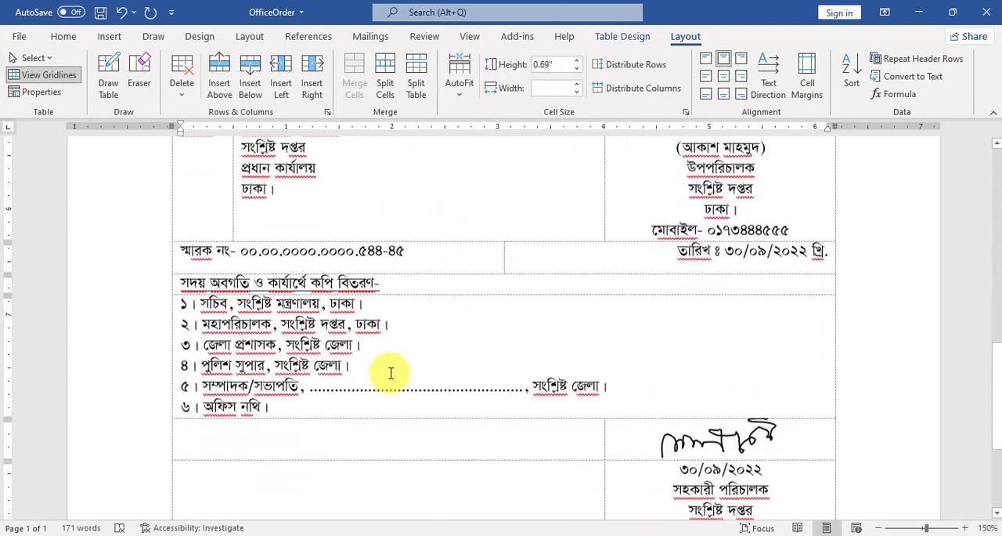
scroll(392, 371, "up", 12)
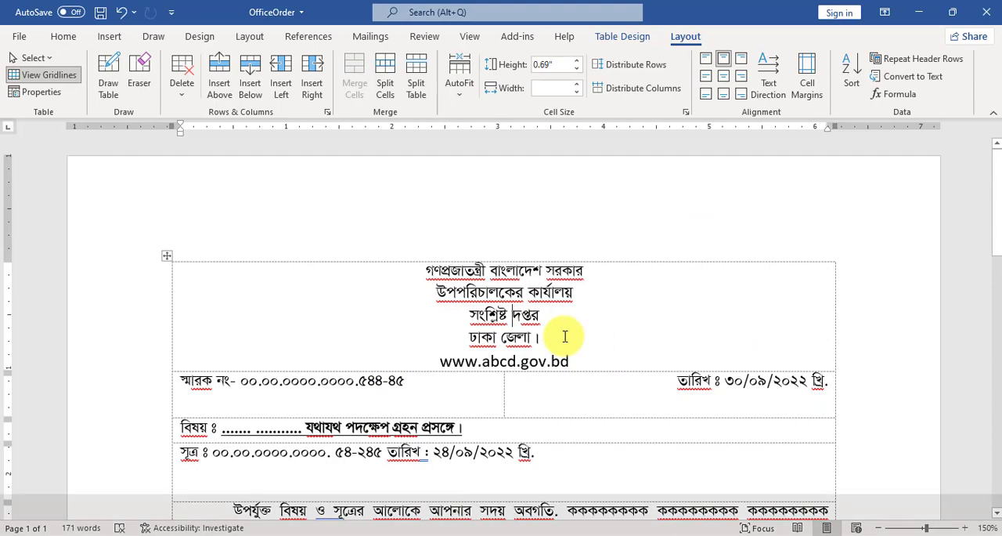
Open the print preview of the letter and examine the enlarged page from the letterhead to the second signatory block.
key("ctrl+p")
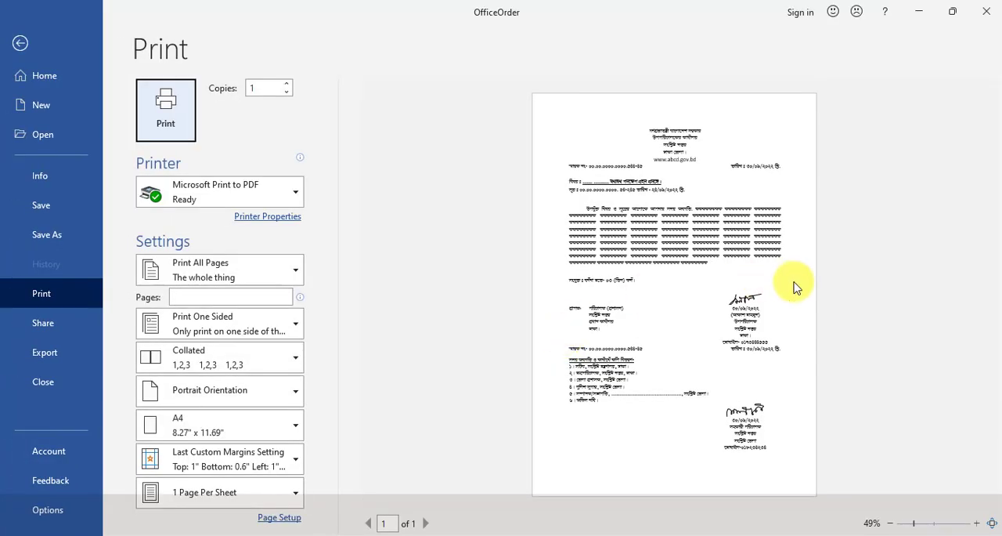
scroll(793, 284, "up", 5)
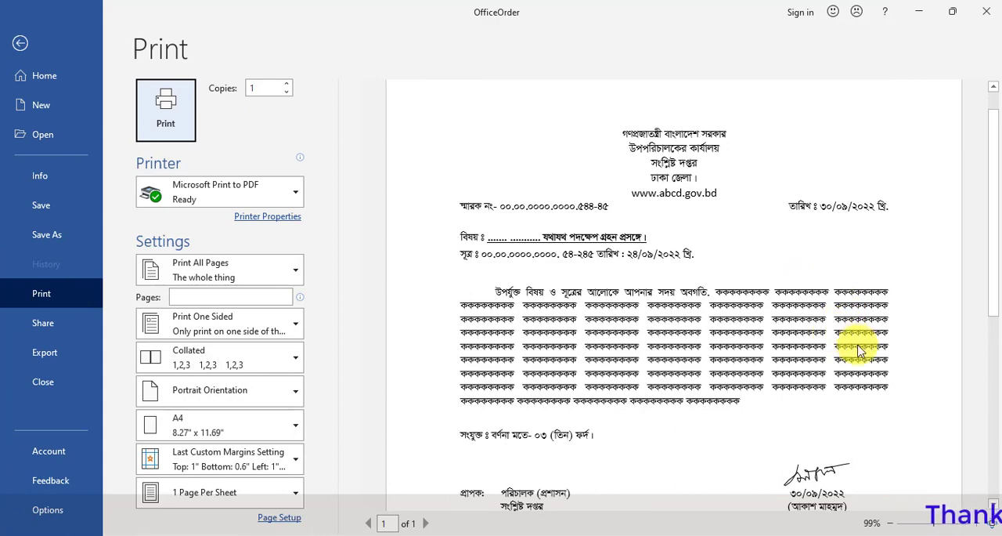
scroll(859, 350, "down", 5)
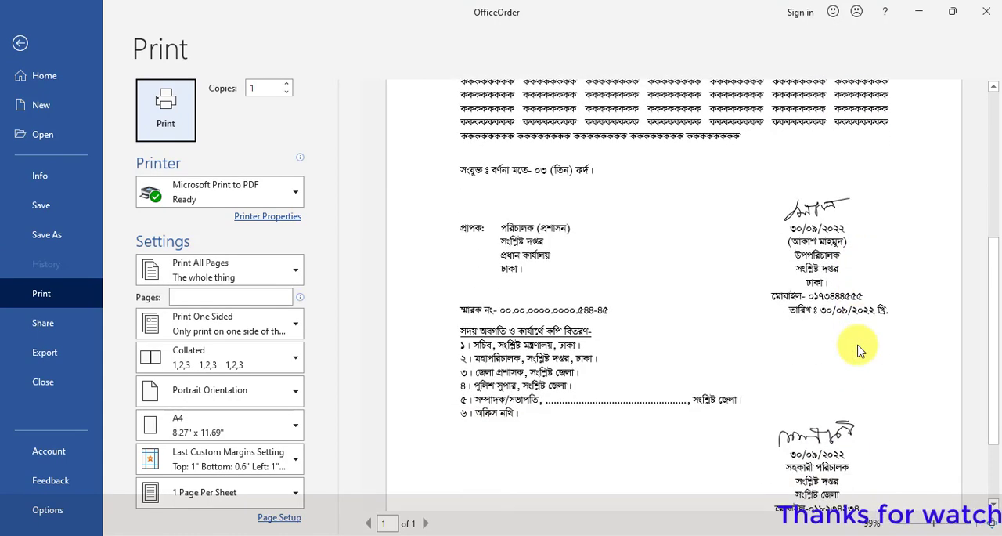
scroll(859, 350, "up", 5)
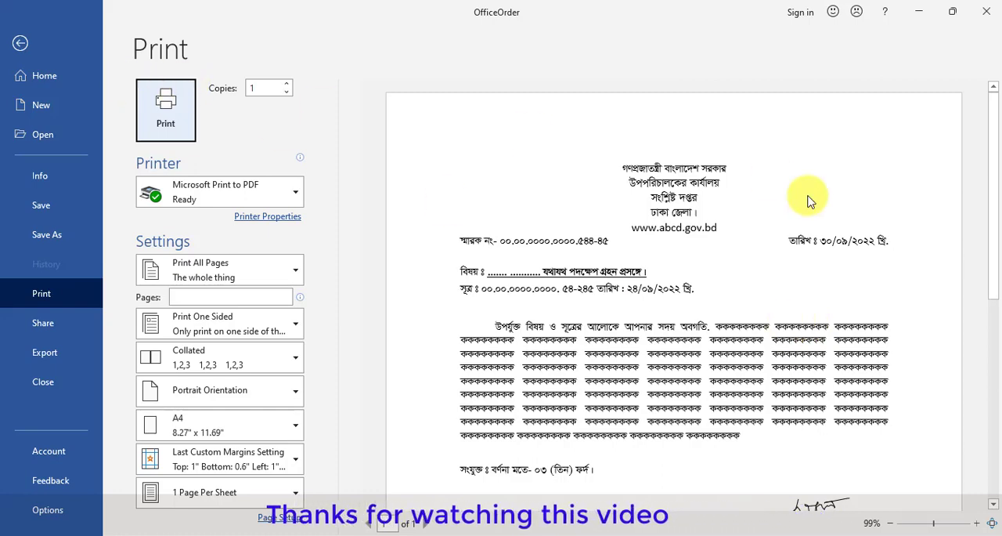
scroll(814, 262, "down", 5)
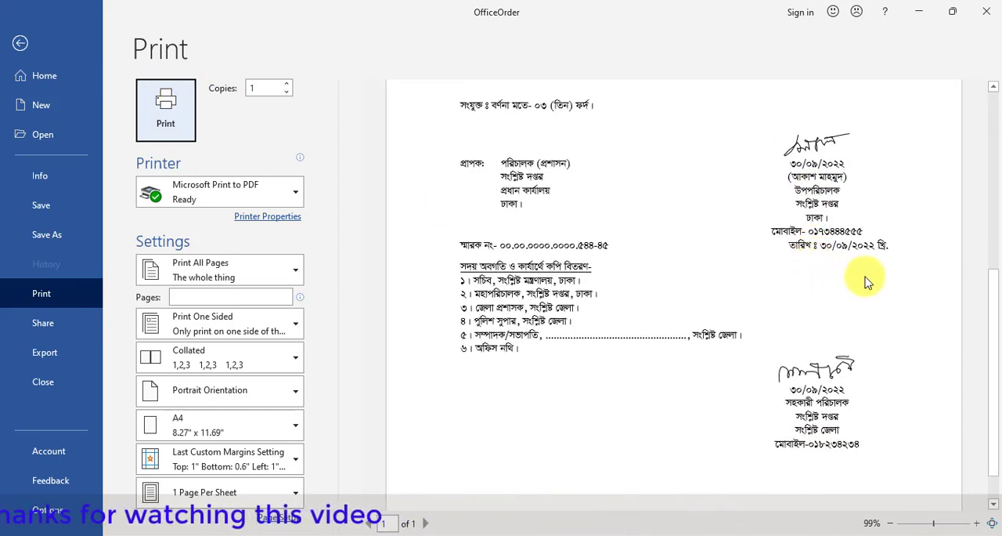
scroll(810, 280, "up", 2)
scroll(830, 278, "up", 5)
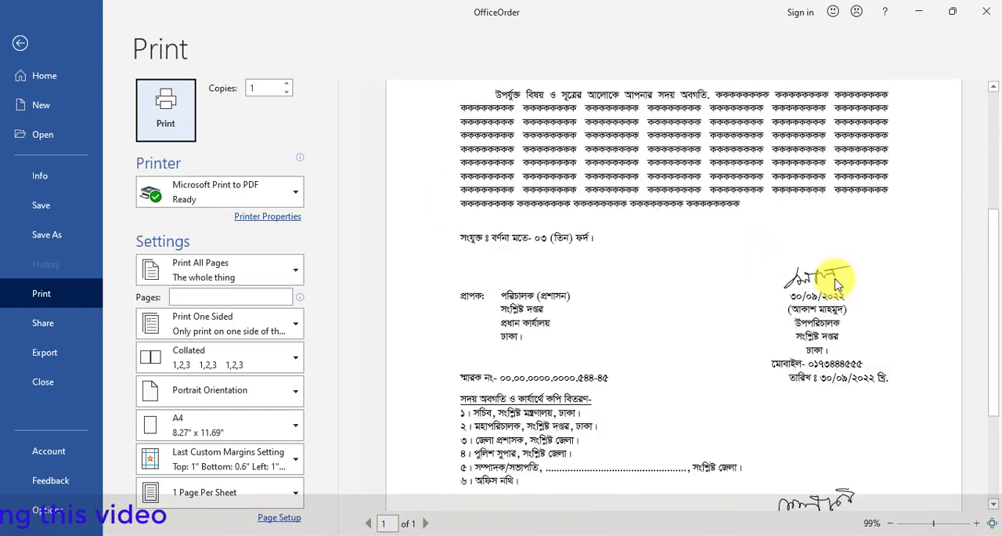